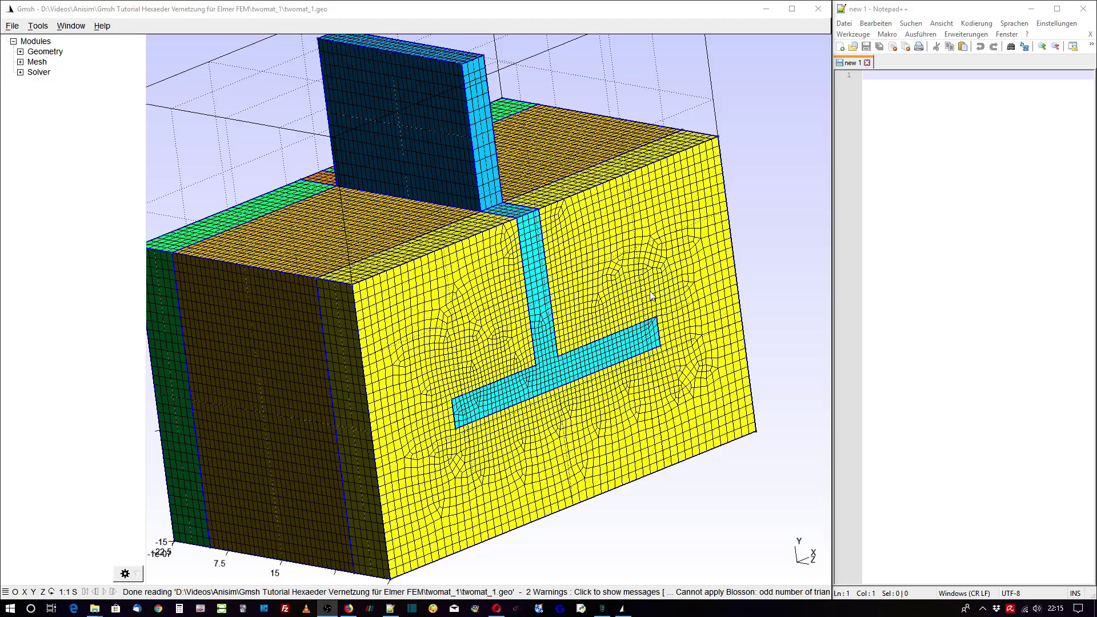
Orbit the Gmsh block mesh slightly, then bring ElmerGUI with the same mesh to the front
{"action": "mouse_move", "coordinate": [565, 344]}
{"action": "left_mouse_down"}
{"action": "mouse_move", "coordinate": [489, 327]}
{"action": "mouse_move", "coordinate": [625, 295]}
{"action": "mouse_move", "coordinate": [416, 324]}
{"action": "left_mouse_up"}
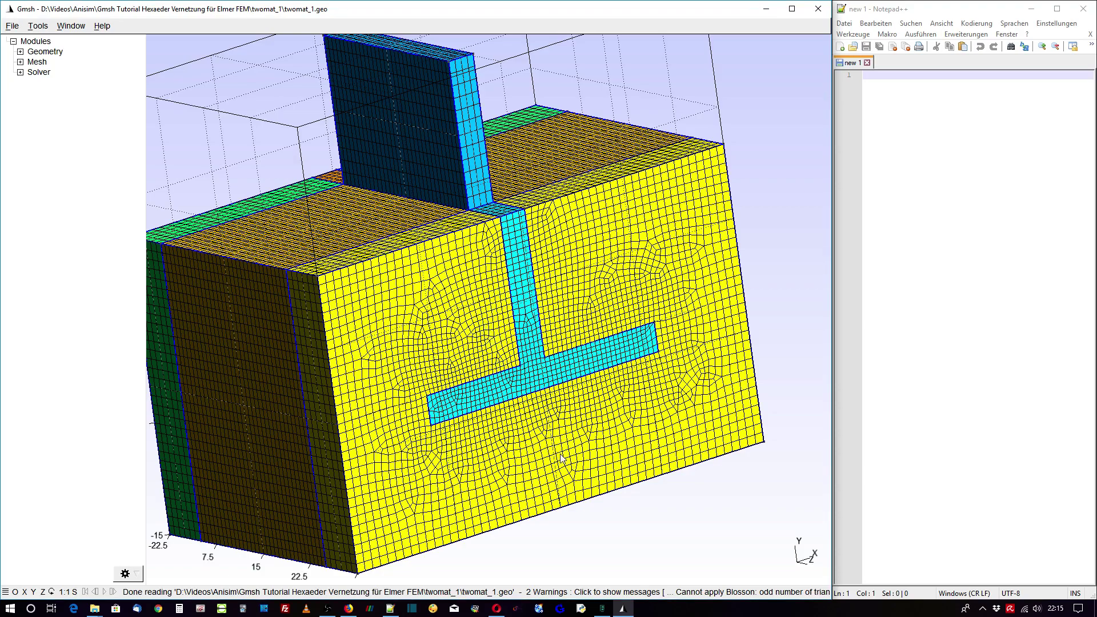
{"action": "left_click", "coordinate": [602, 608]}
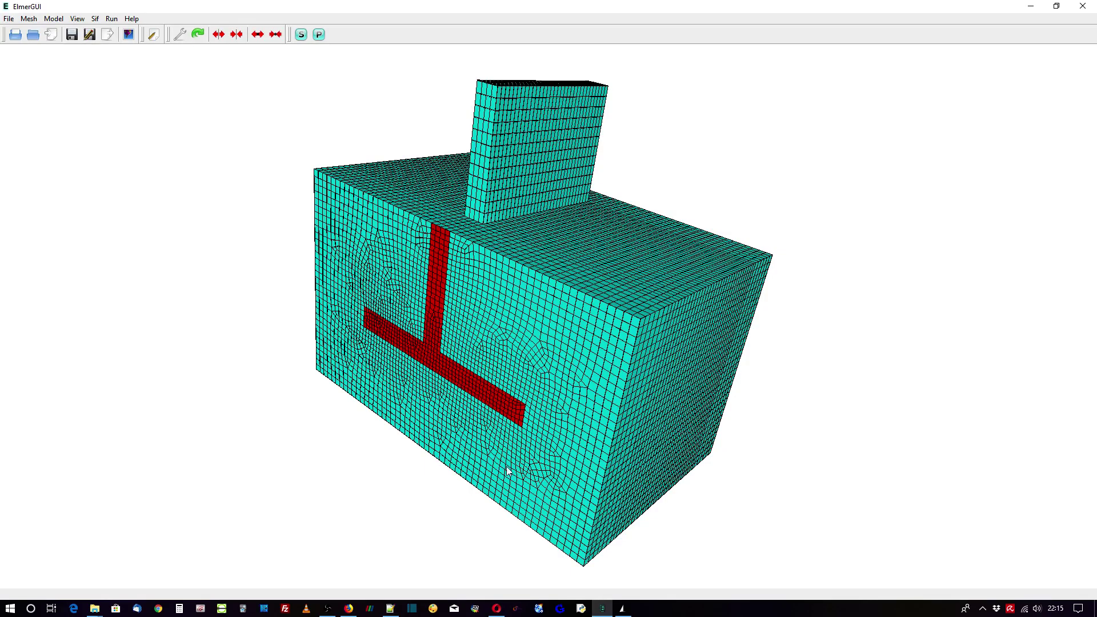
Orbit the ElmerGUI mesh, check the Model Summary's 7 volume bodies, then minimize ElmerGUI
{"action": "mouse_move", "coordinate": [506, 467]}
{"action": "left_mouse_down"}
{"action": "mouse_move", "coordinate": [575, 326]}
{"action": "mouse_move", "coordinate": [515, 421]}
{"action": "mouse_move", "coordinate": [434, 462]}
{"action": "mouse_move", "coordinate": [426, 417]}
{"action": "left_mouse_up"}
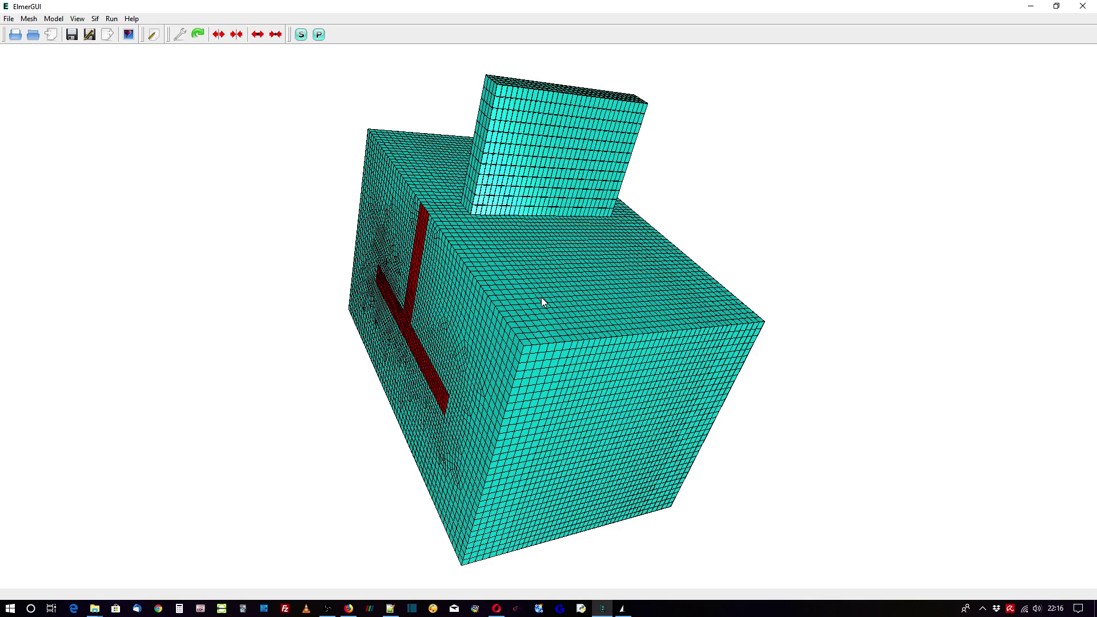
{"action": "left_click", "coordinate": [52, 20]}
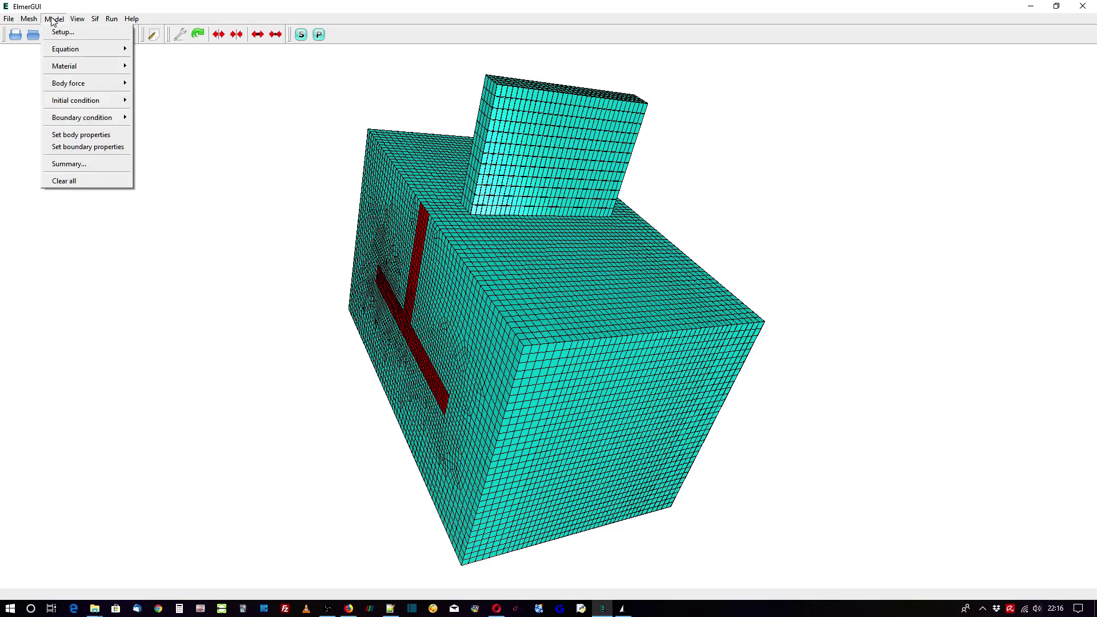
{"action": "left_click", "coordinate": [66, 164]}
{"action": "scroll", "coordinate": [585, 323], "scroll_direction": "up", "scroll_amount": 7}
{"action": "scroll", "coordinate": [585, 323], "scroll_direction": "up", "scroll_amount": 7}
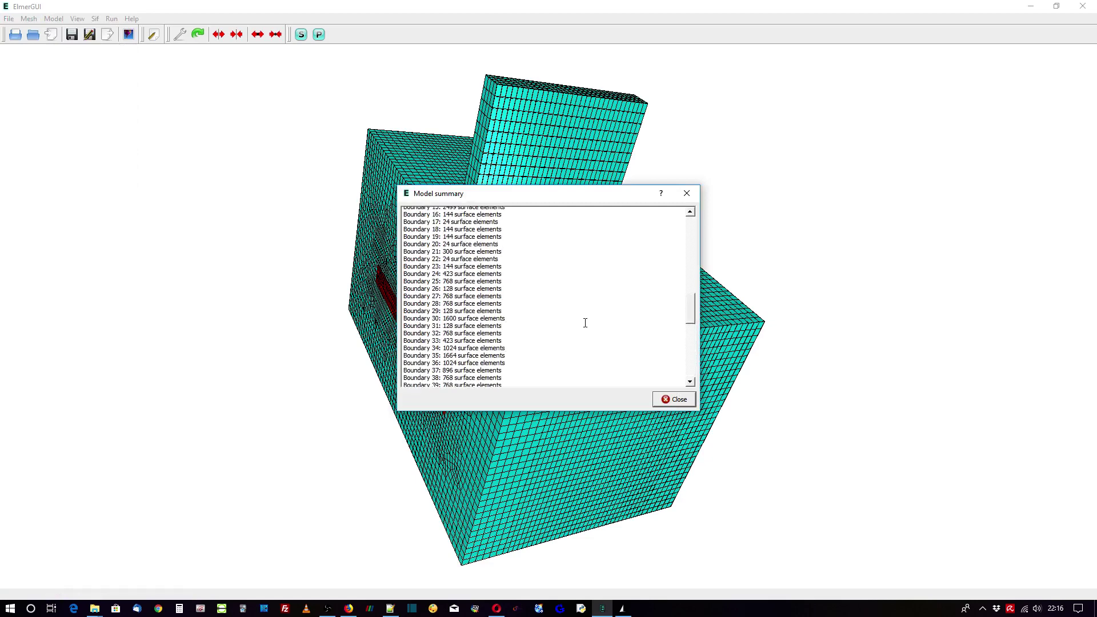
{"action": "scroll", "coordinate": [585, 323], "scroll_direction": "up", "scroll_amount": 7}
{"action": "scroll", "coordinate": [585, 323], "scroll_direction": "up", "scroll_amount": 5}
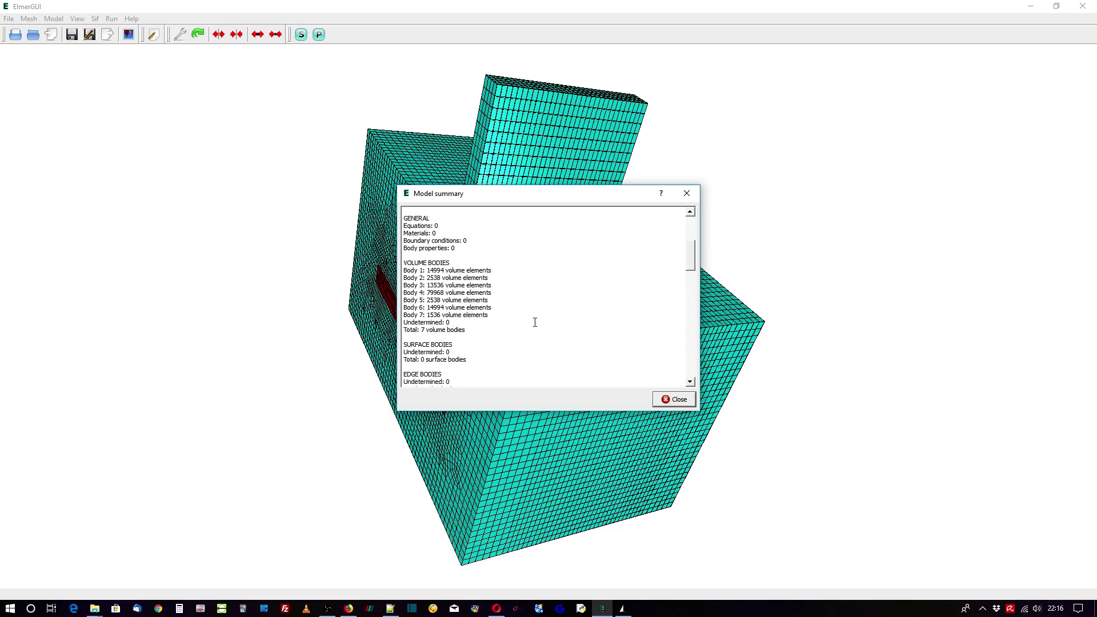
{"action": "left_click", "coordinate": [673, 399]}
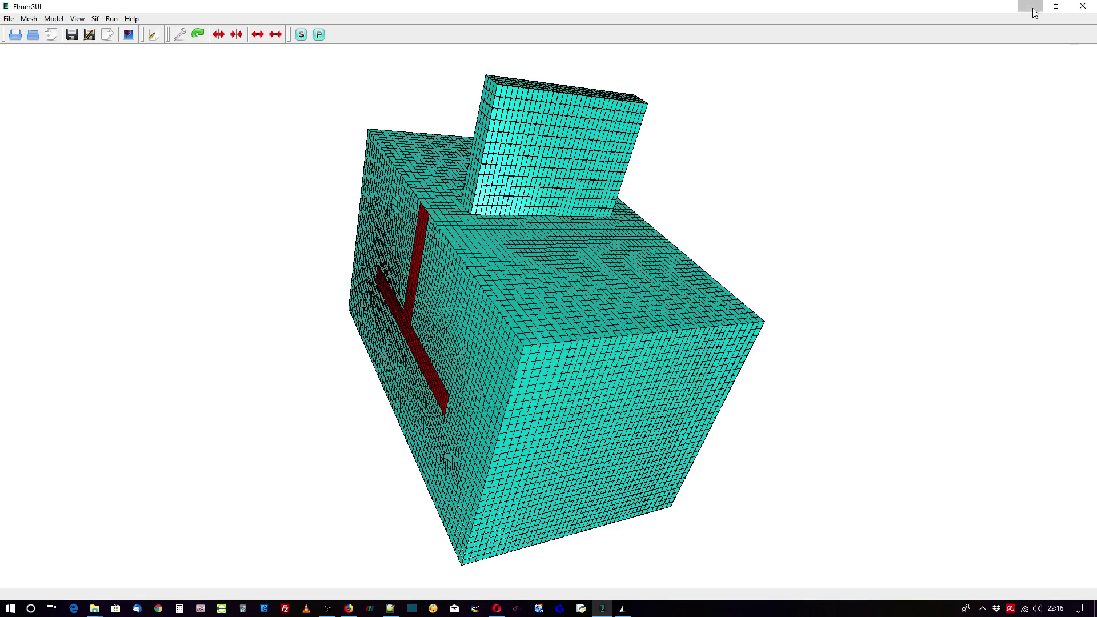
{"action": "left_click", "coordinate": [1033, 8]}
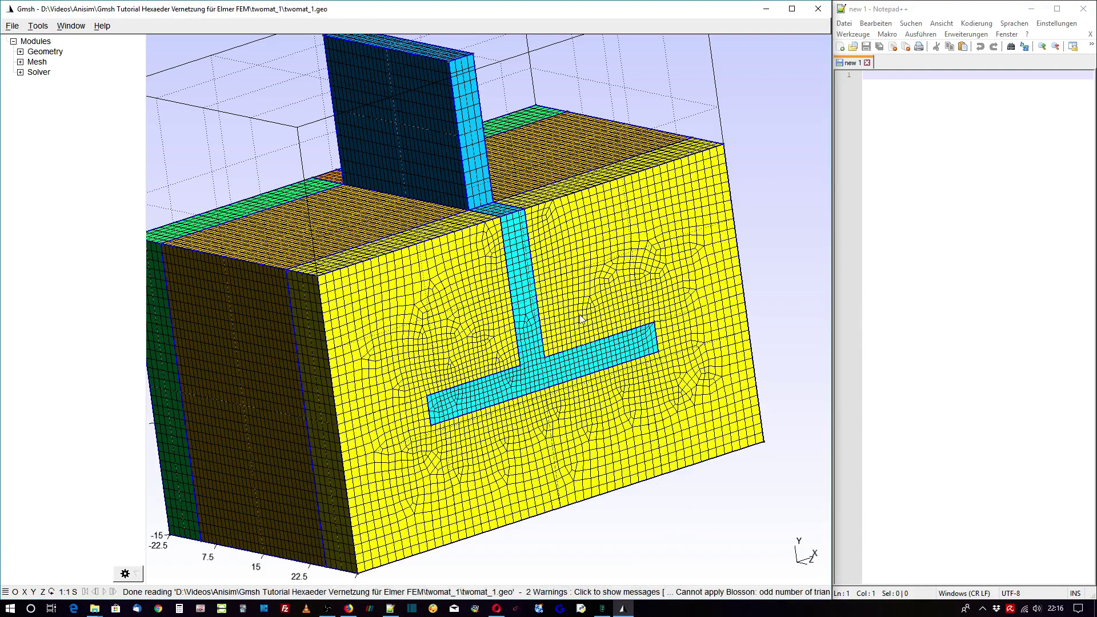
{"action": "mouse_move", "coordinate": [581, 319]}
{"action": "left_mouse_down"}
{"action": "mouse_move", "coordinate": [553, 310]}
{"action": "mouse_move", "coordinate": [528, 278]}
{"action": "left_mouse_up"}
{"action": "left_click", "coordinate": [102, 26]}
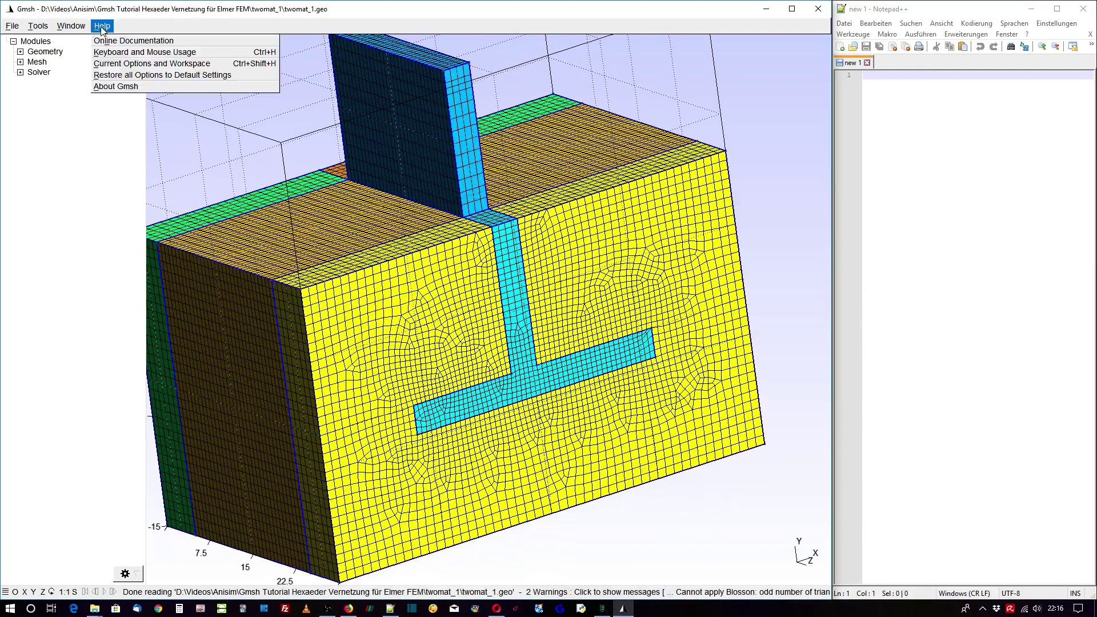
{"action": "left_click", "coordinate": [128, 87]}
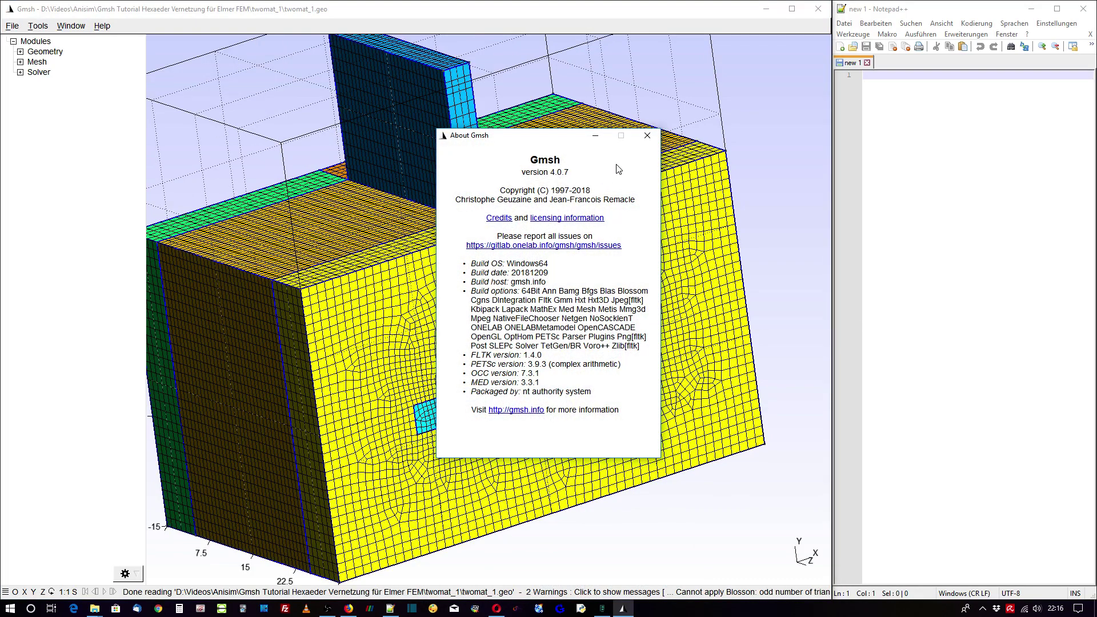
{"action": "left_click", "coordinate": [647, 136]}
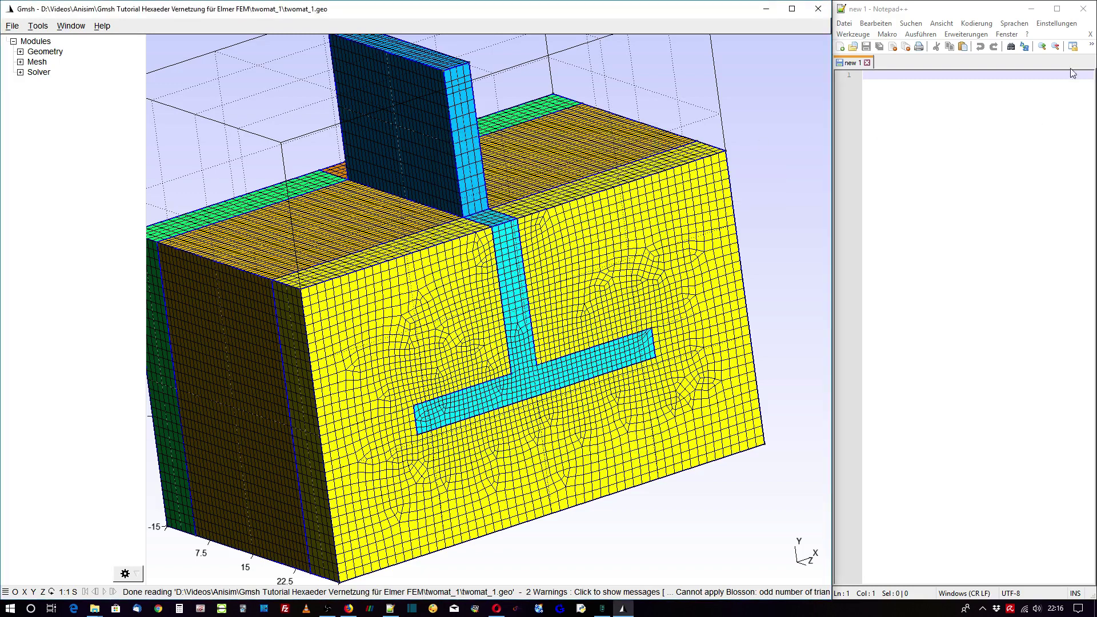
{"action": "left_click", "coordinate": [1027, 34]}
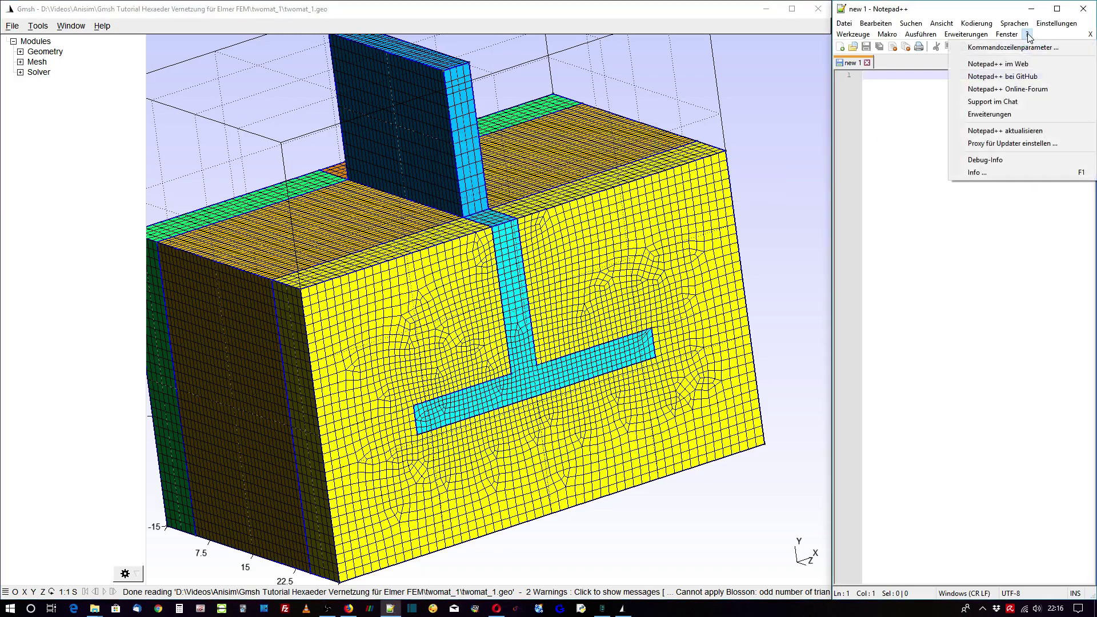
{"action": "left_click", "coordinate": [994, 173]}
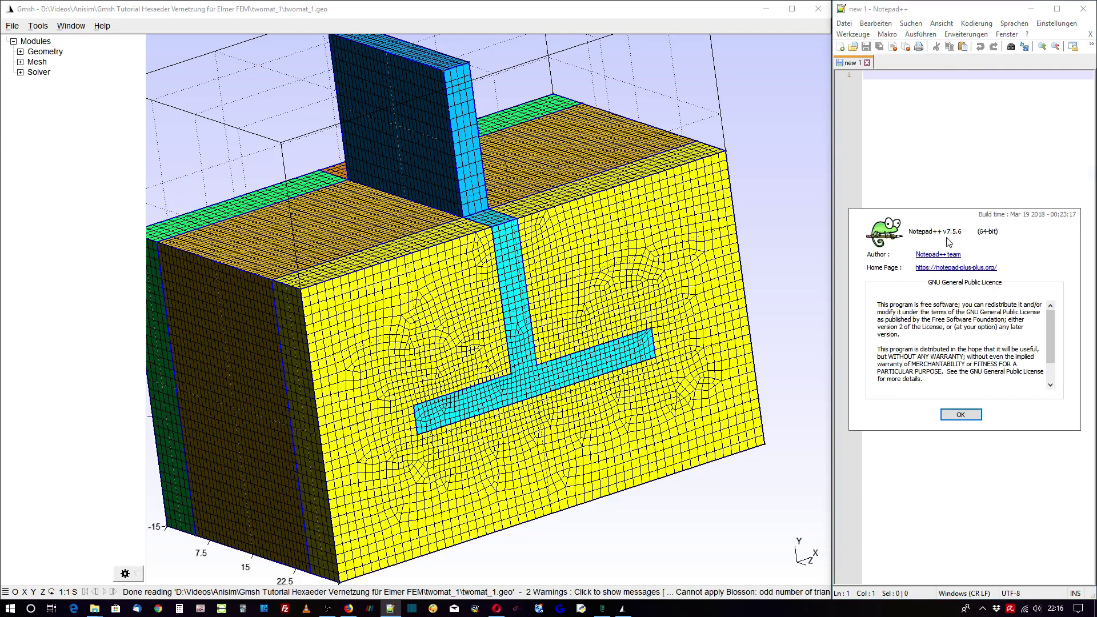
{"action": "left_click", "coordinate": [960, 414]}
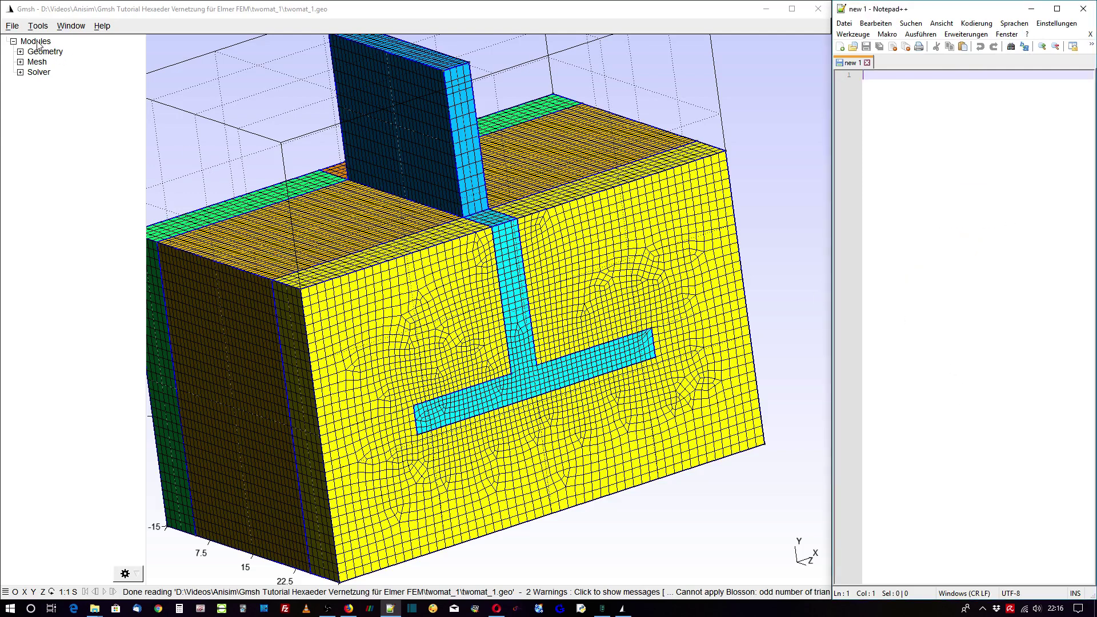
Create a new file twomaterial_2.geo in the twomaterial_2 folder using the OpenCASCADE kernel
{"action": "left_click", "coordinate": [12, 28]}
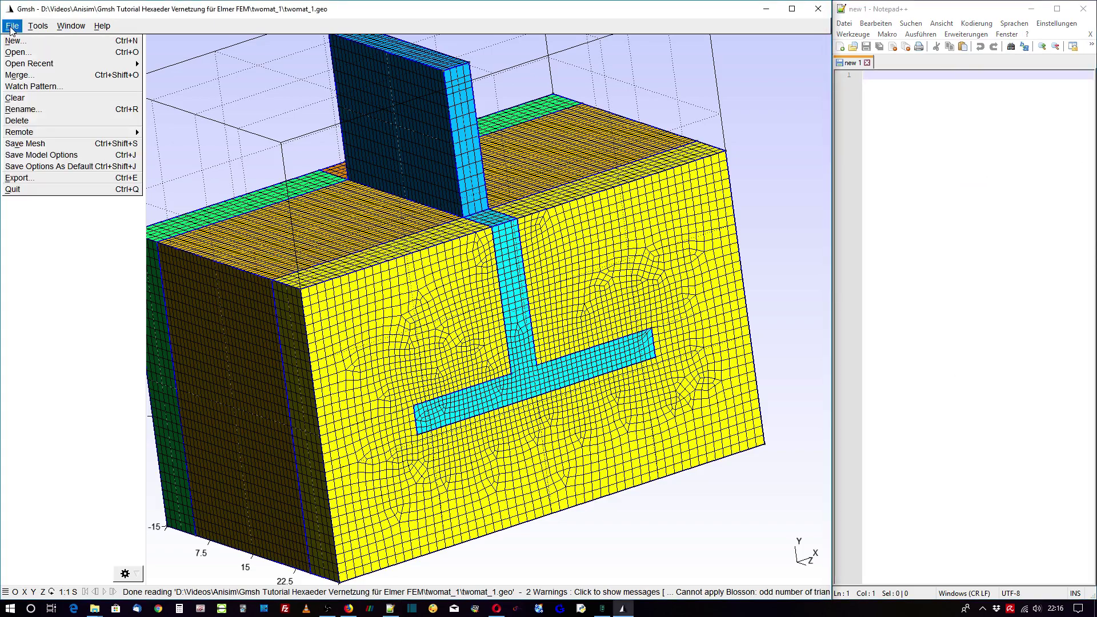
{"action": "left_click", "coordinate": [20, 44]}
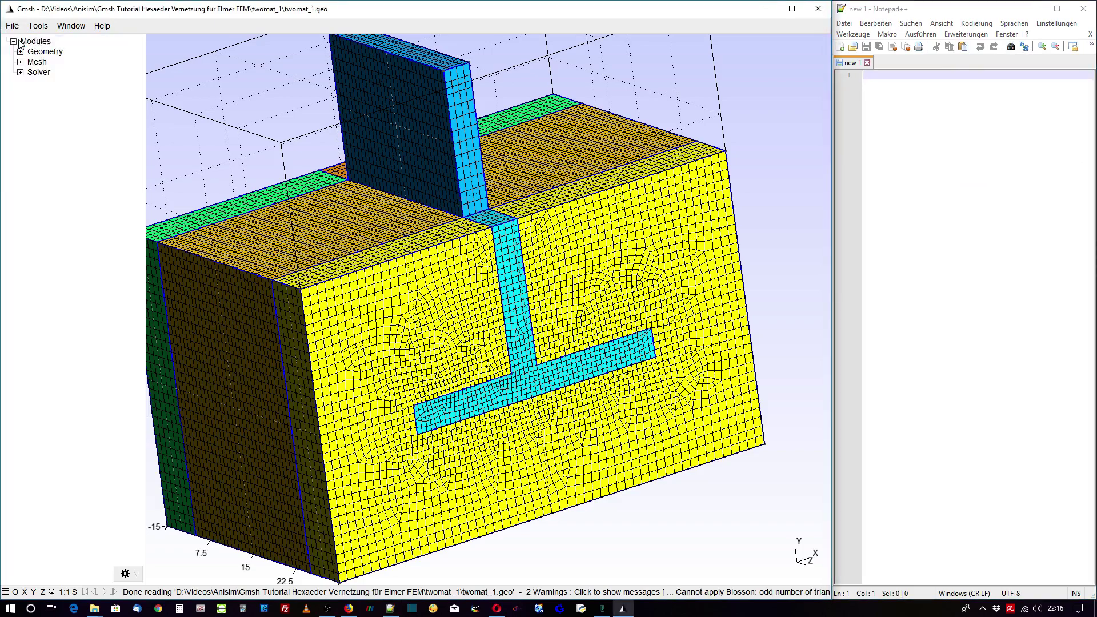
{"action": "left_click", "coordinate": [231, 45]}
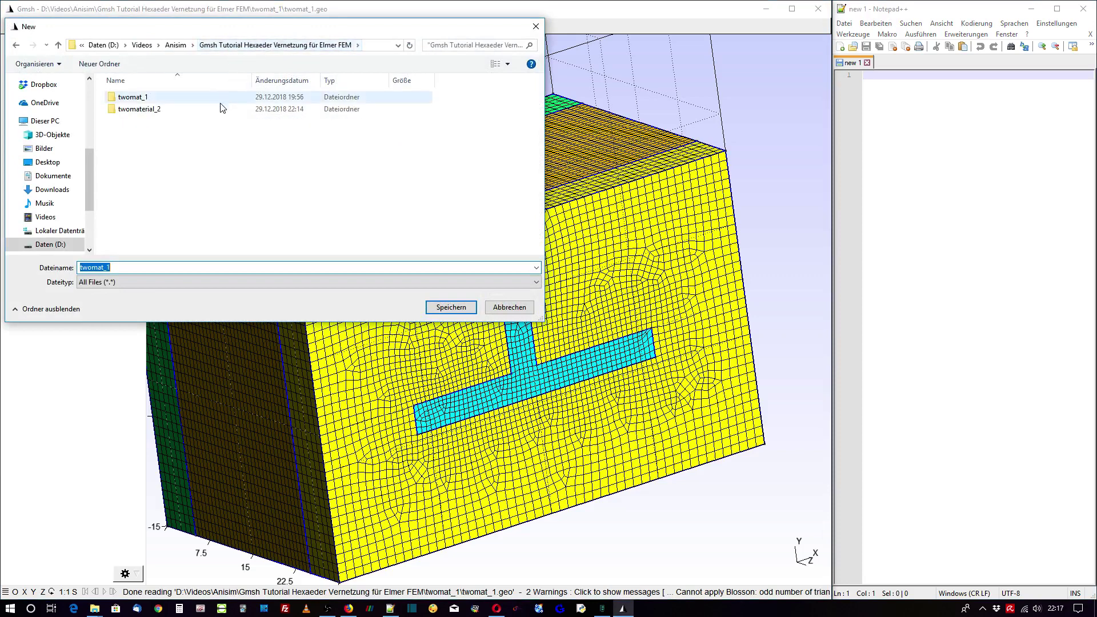
{"action": "double_click", "coordinate": [166, 113]}
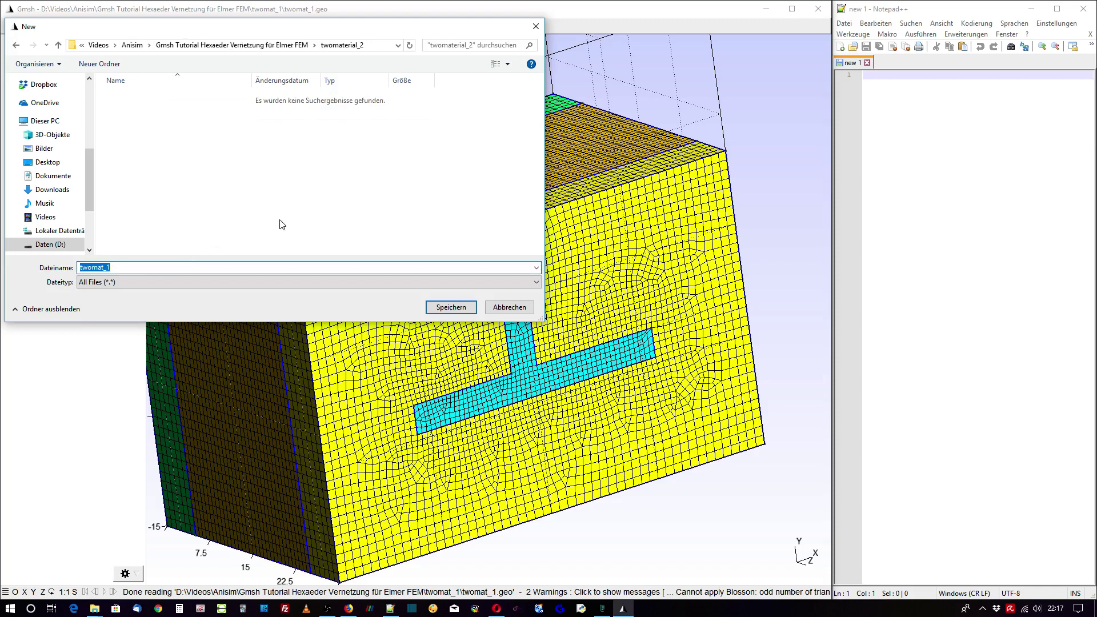
{"action": "type", "text": "twomaterial"}
{"action": "type", "text": "_2"}
{"action": "type", "text": ".g"}
{"action": "type", "text": "eo"}
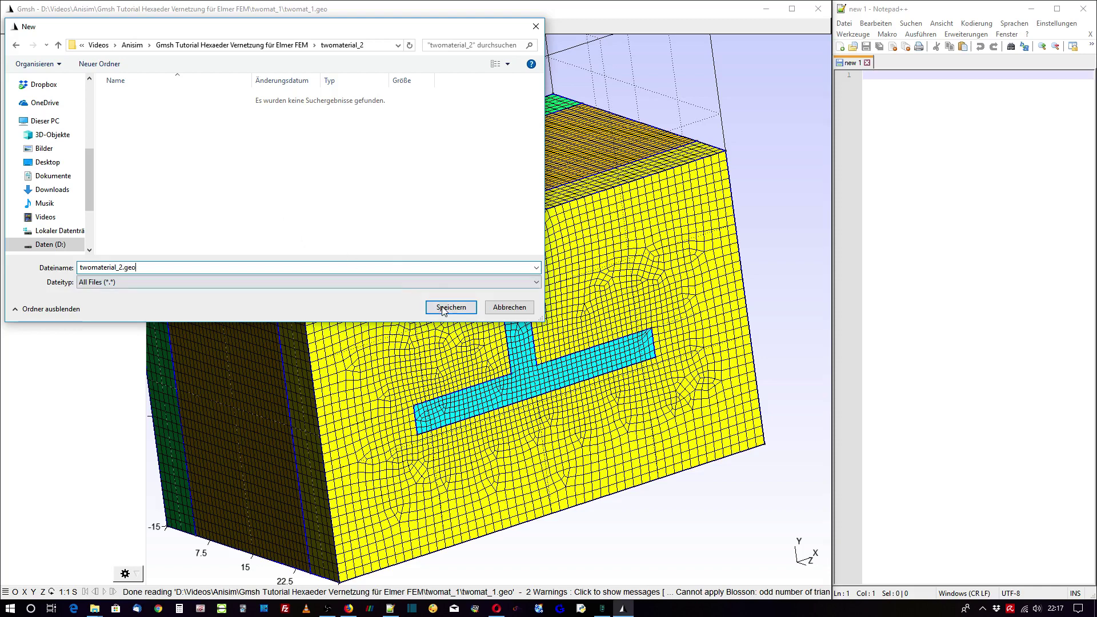
{"action": "left_click", "coordinate": [450, 306]}
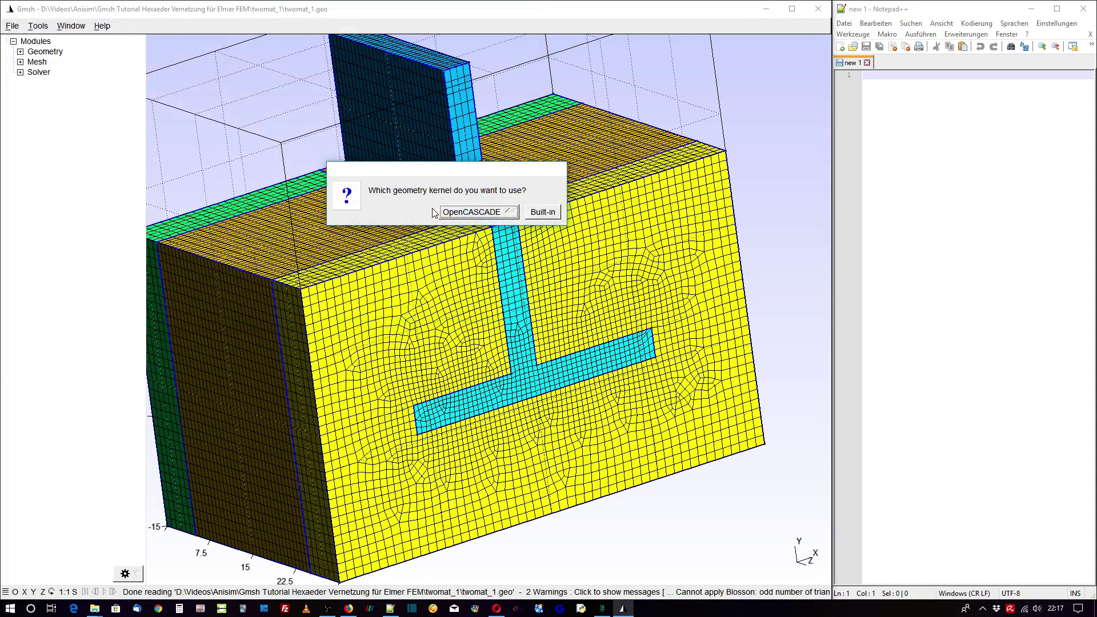
{"action": "left_click", "coordinate": [468, 212]}
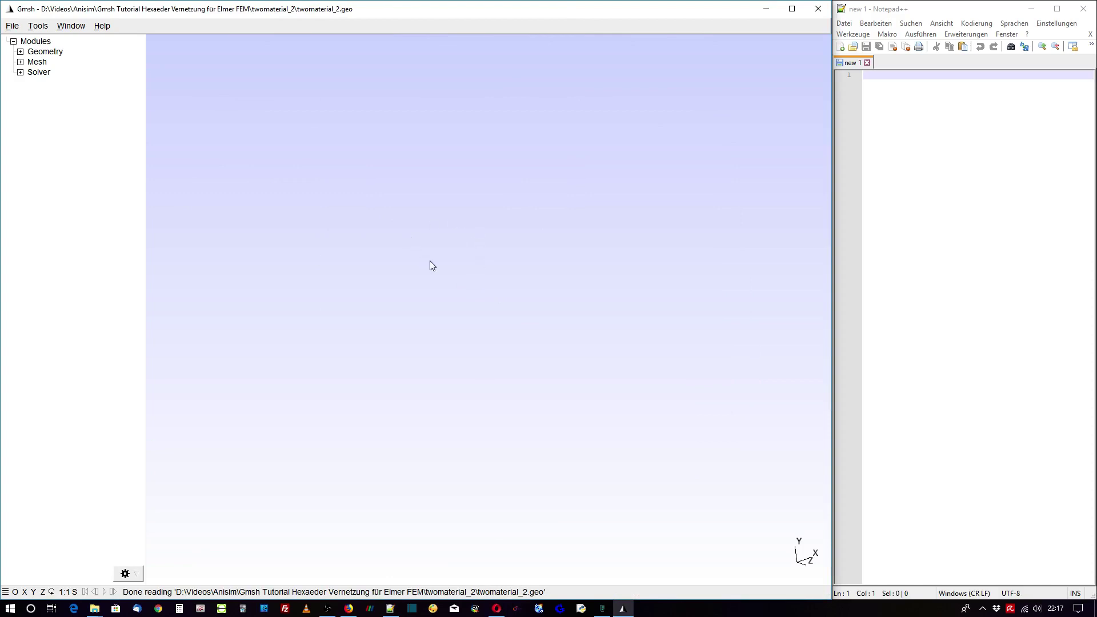
Open twomaterial_2.geo from the twomaterial_2 folder in Notepad++
{"action": "left_click", "coordinate": [888, 163]}
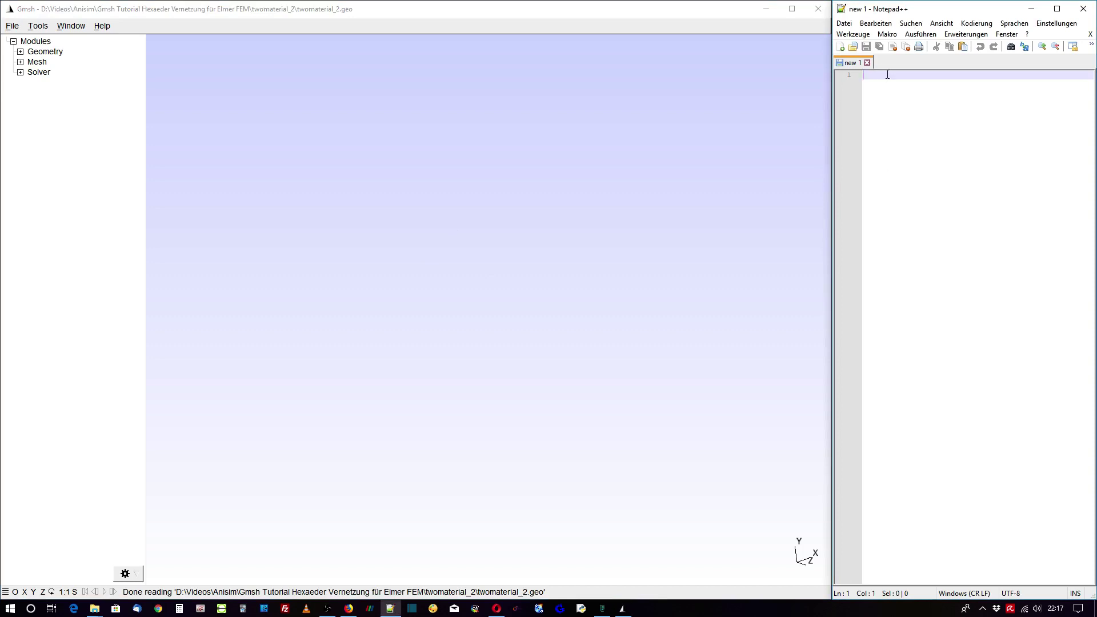
{"action": "left_click", "coordinate": [852, 46]}
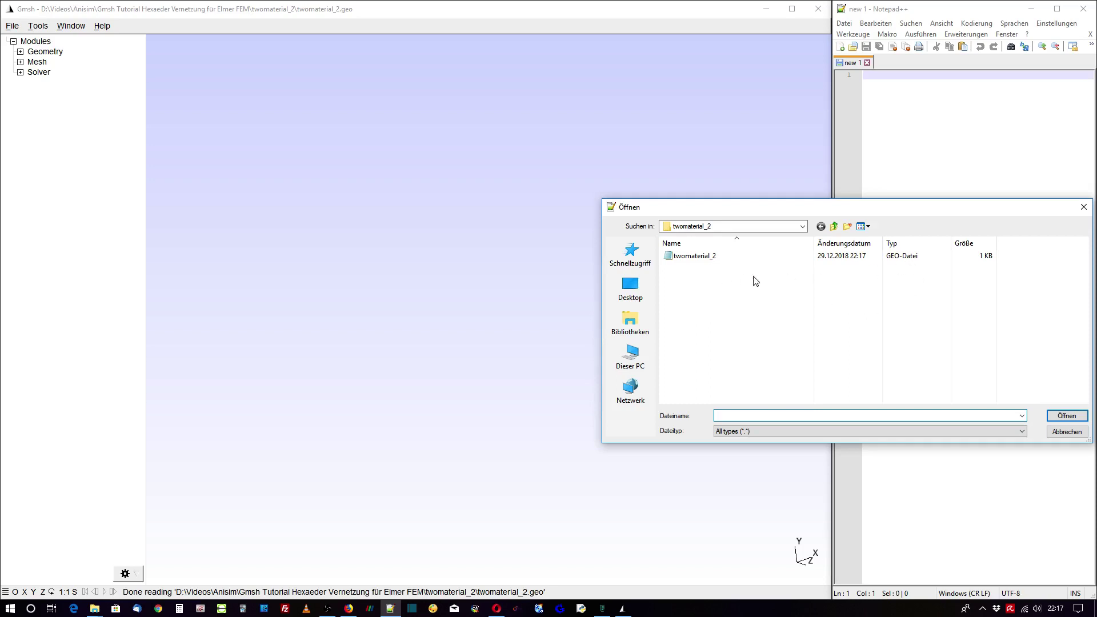
{"action": "left_click", "coordinate": [704, 258]}
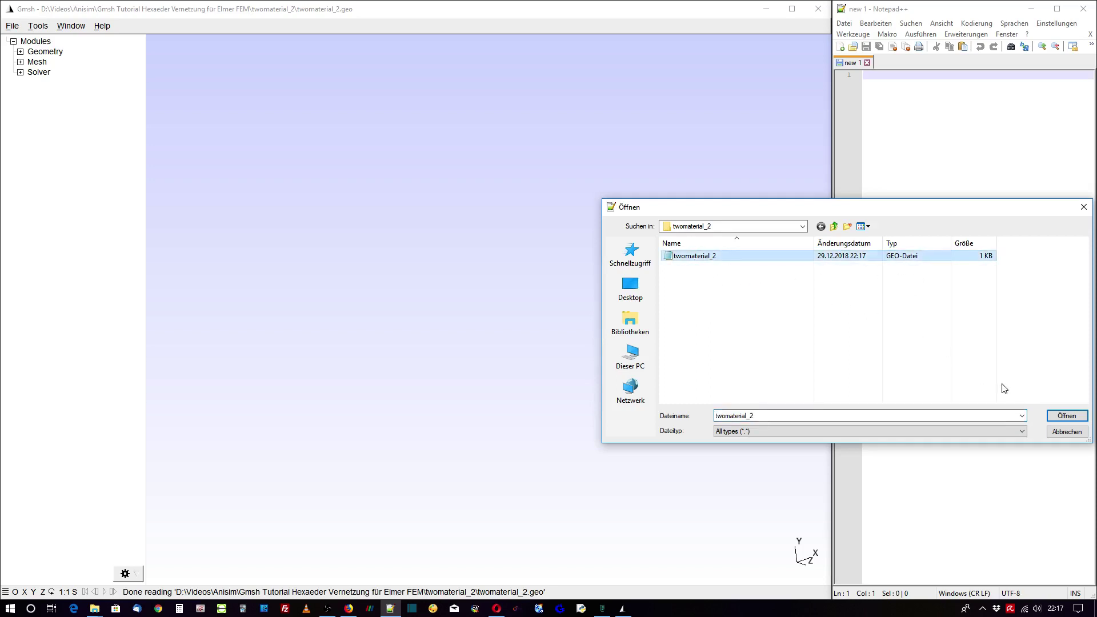
{"action": "left_click", "coordinate": [1066, 416]}
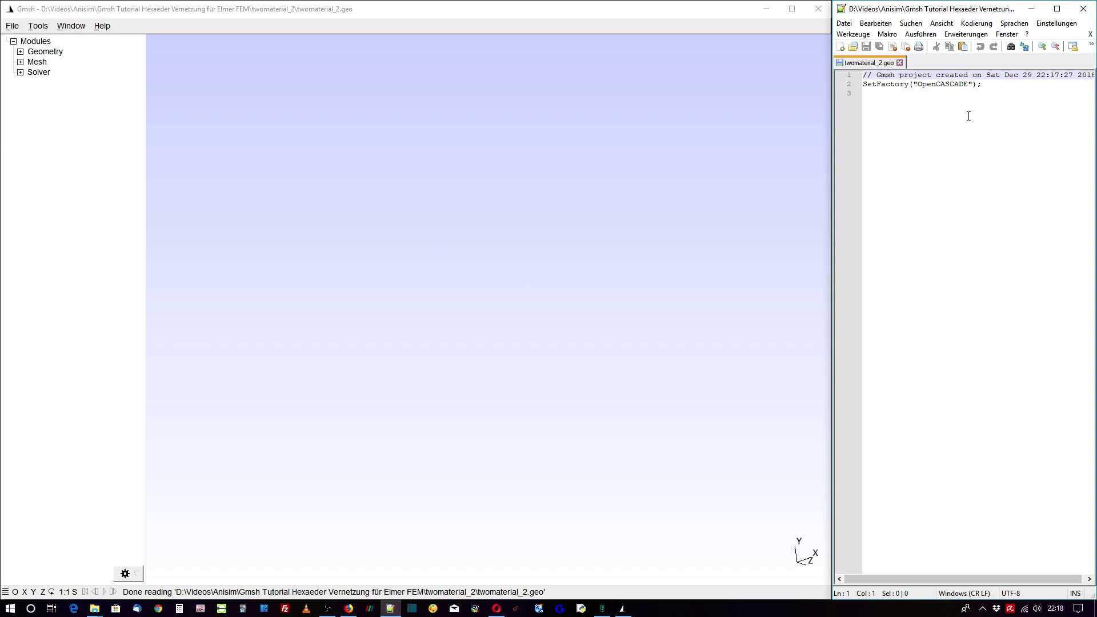
Start adding a point via Geometry > Elementary entities > Add > Point in Gmsh
{"action": "left_click", "coordinate": [421, 15]}
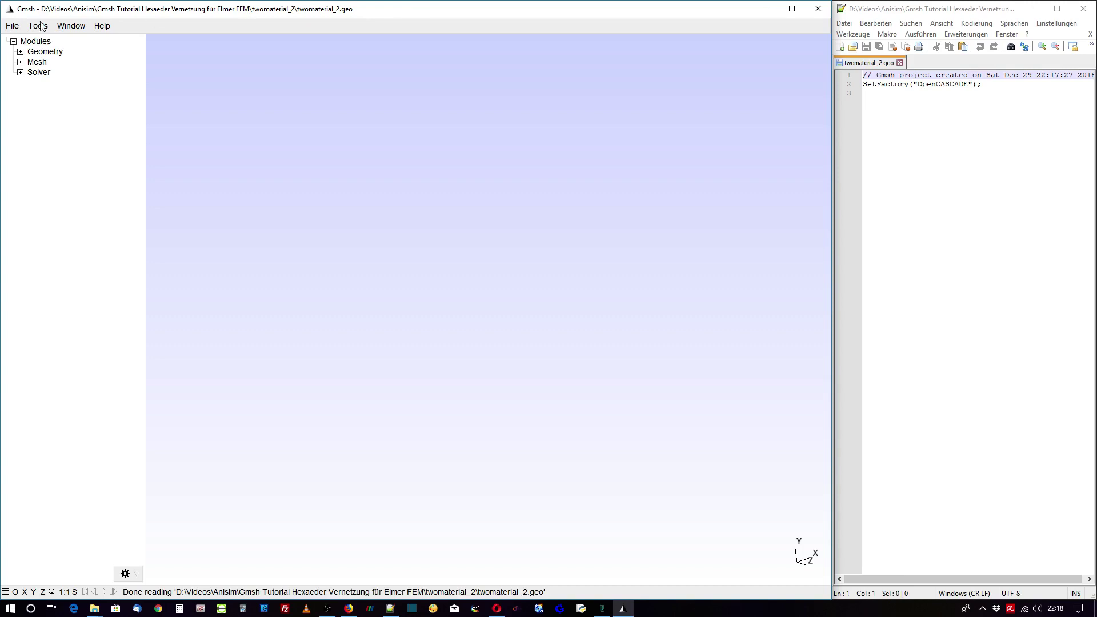
{"action": "left_click", "coordinate": [20, 52]}
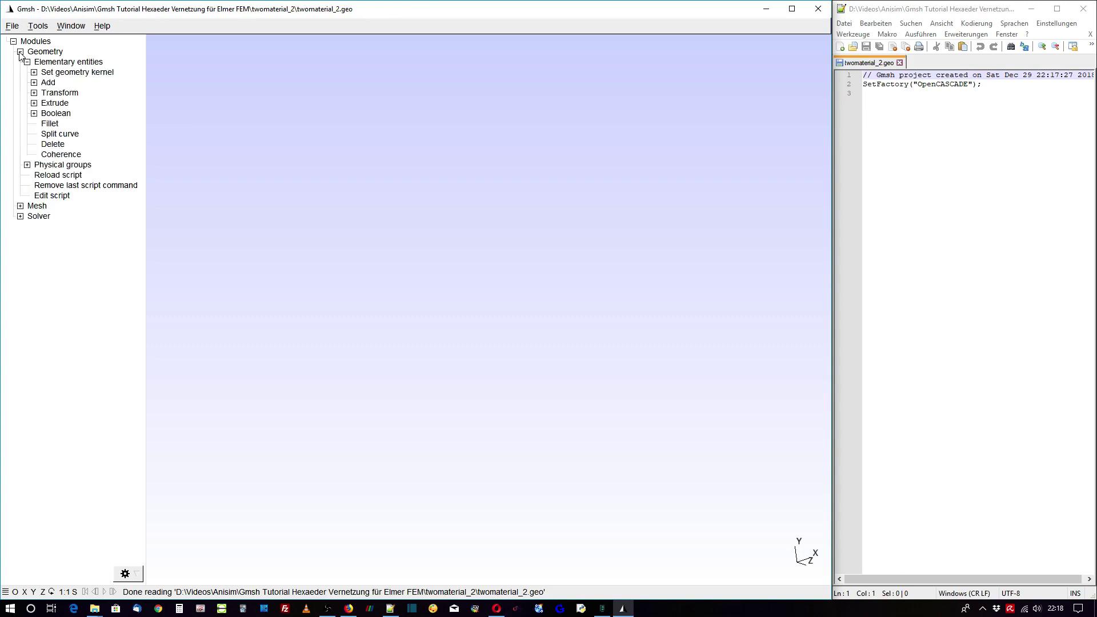
{"action": "left_click", "coordinate": [34, 82]}
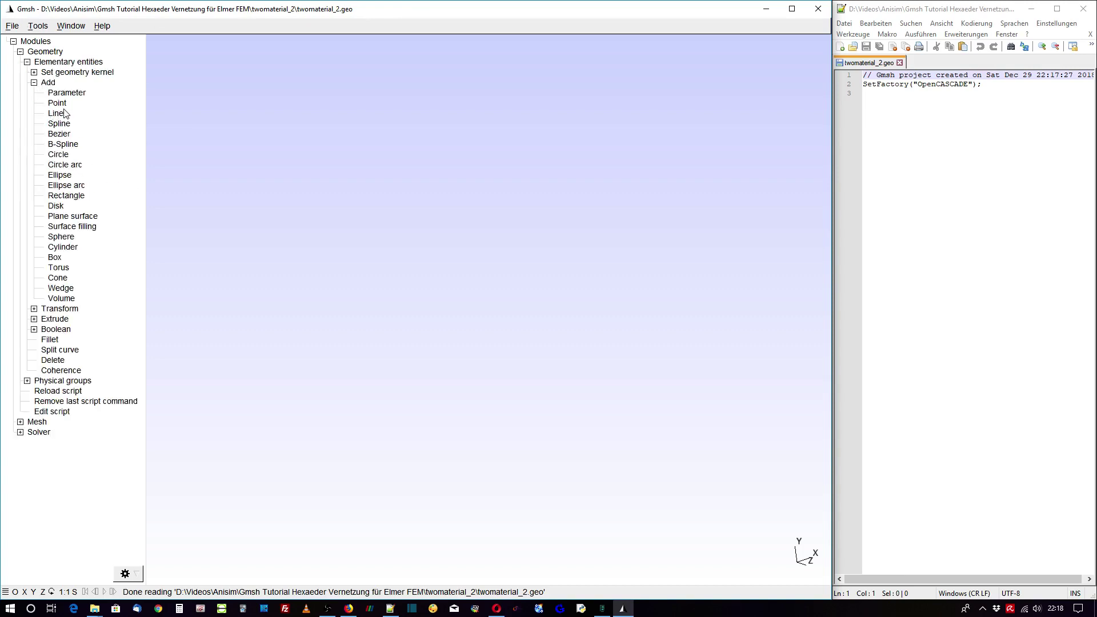
{"action": "left_click", "coordinate": [58, 104]}
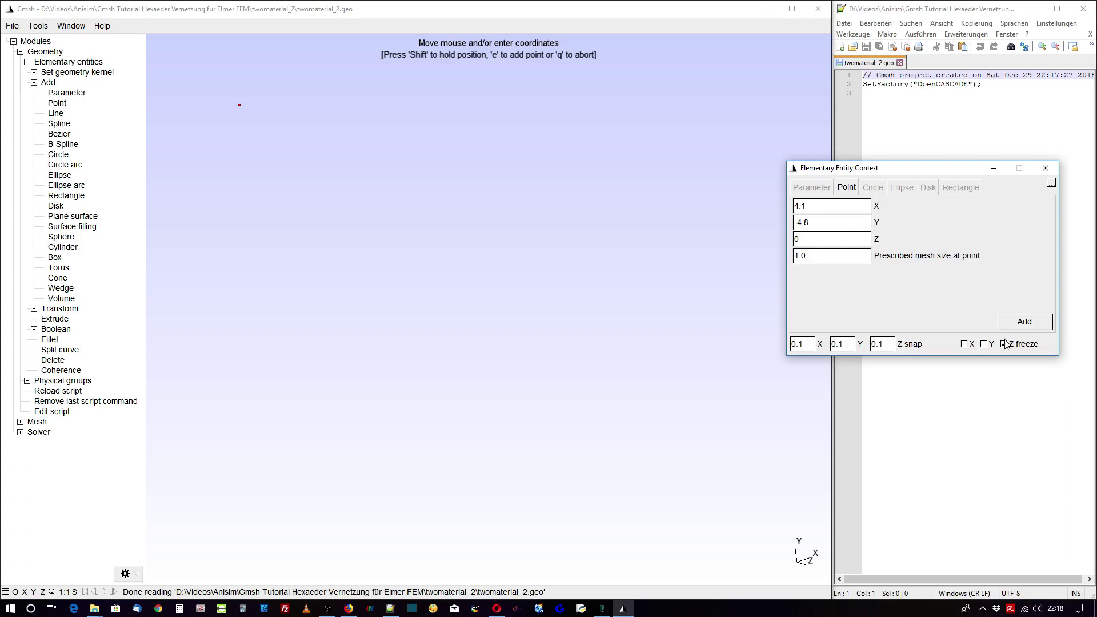
Unfreeze Z and add points at (0, 0, 0) and (3, 0, 0)
{"action": "left_click", "coordinate": [1004, 345]}
{"action": "left_click_drag", "start_coordinate": [821, 205], "coordinate": [794, 206]}
{"action": "type", "text": "0"}
{"action": "left_click_drag", "start_coordinate": [821, 223], "coordinate": [794, 223]}
{"action": "type", "text": "0"}
{"action": "left_click", "coordinate": [1041, 323]}
{"action": "double_click", "coordinate": [808, 205]}
{"action": "type", "text": "3"}
{"action": "left_click", "coordinate": [1020, 323]}
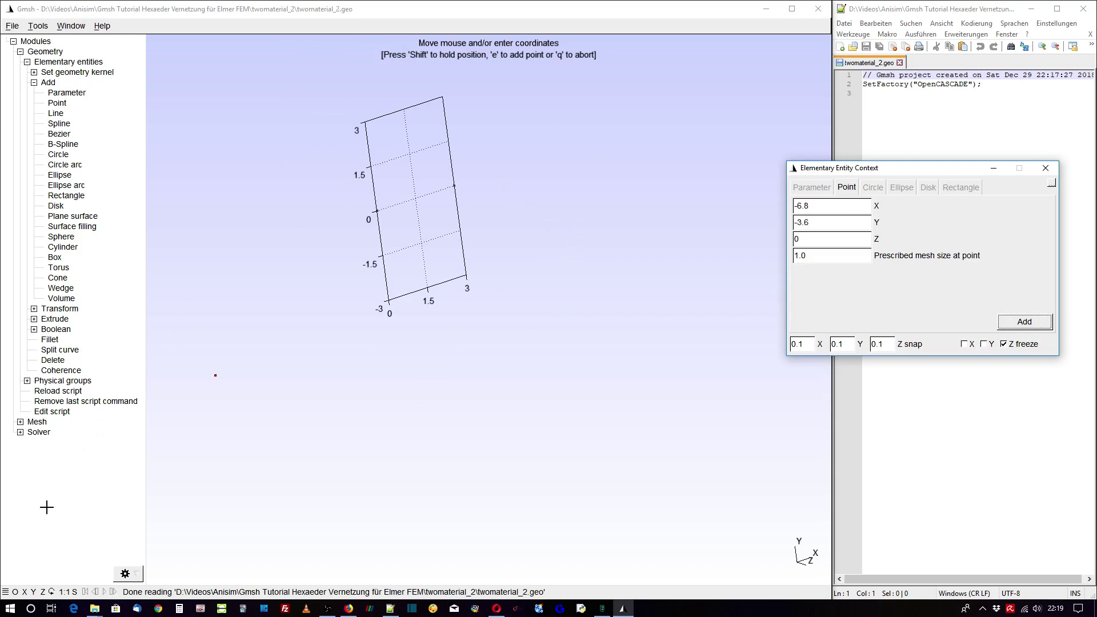
Reset to a front view along Z and add a point at (16.5, 0, 0)
{"action": "left_click", "coordinate": [43, 593]}
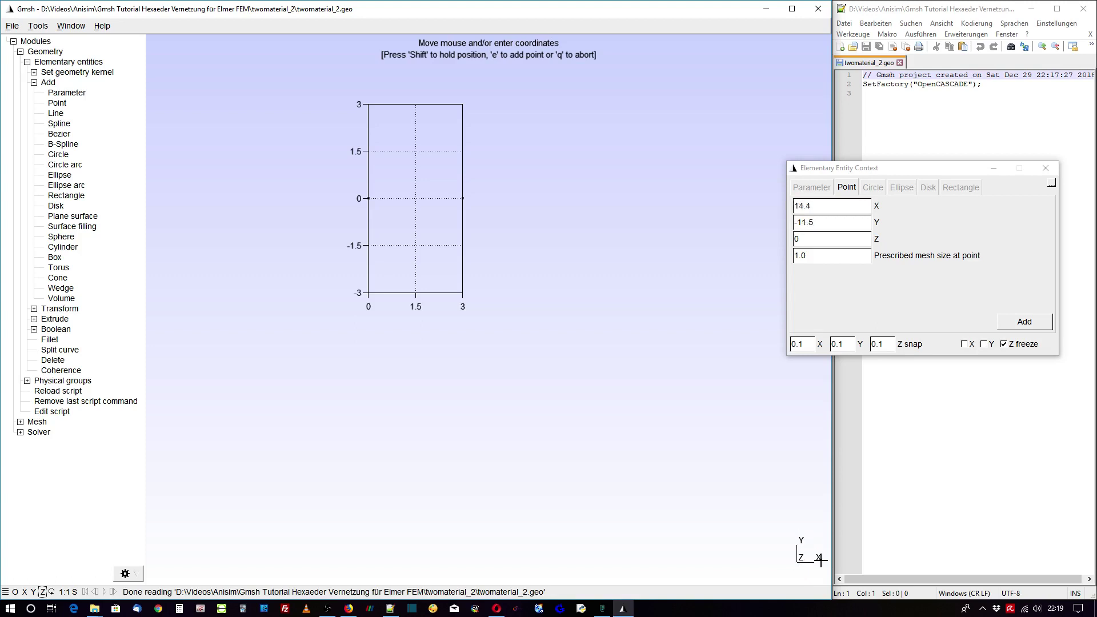
{"action": "double_click", "coordinate": [824, 205]}
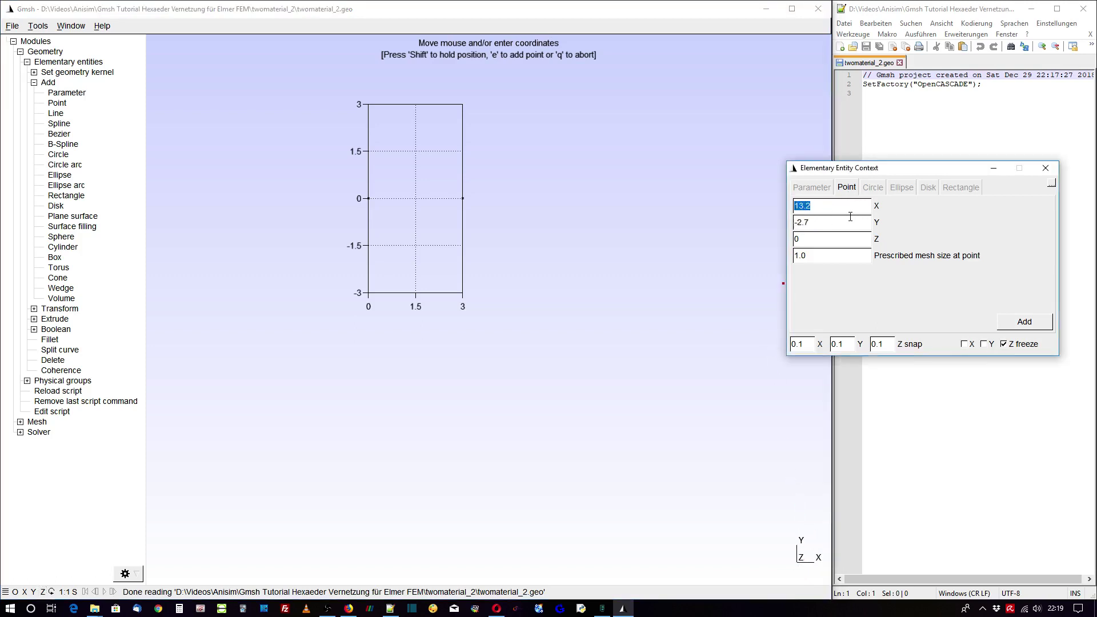
{"action": "type", "text": "16"}
{"action": "type", "text": ".5"}
{"action": "double_click", "coordinate": [803, 223]}
{"action": "key", "text": "BackSpace"}
{"action": "type", "text": "0"}
{"action": "left_click", "coordinate": [1028, 324]}
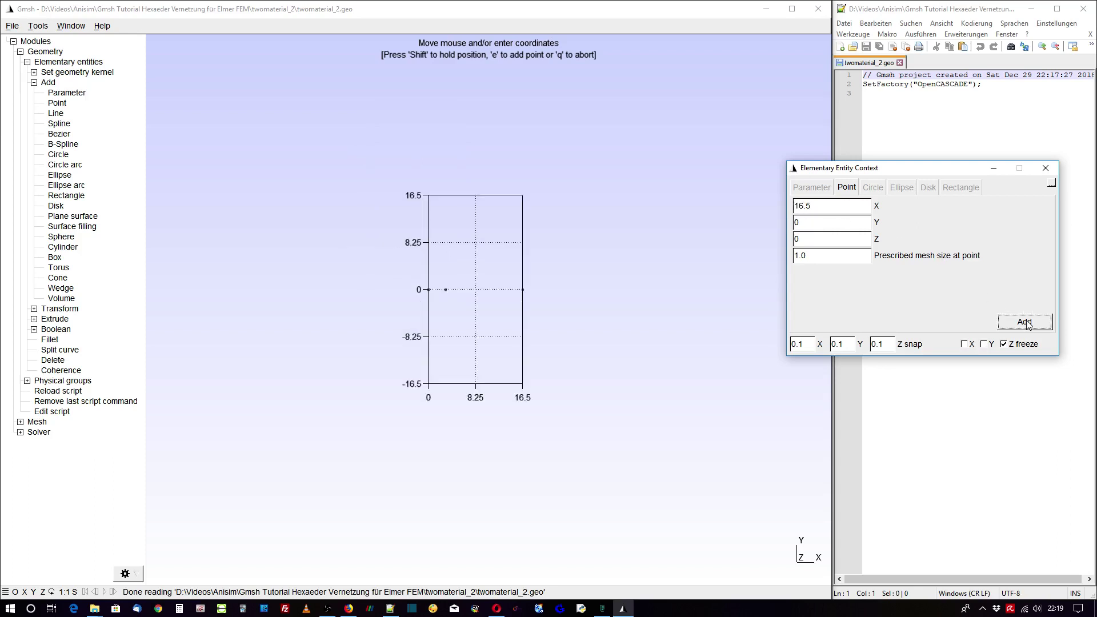
Add points at (16.5, -3), (-13.5, -3) and (-13.5, 0)
{"action": "double_click", "coordinate": [812, 224]}
{"action": "type", "text": "-3"}
{"action": "left_click", "coordinate": [1025, 322]}
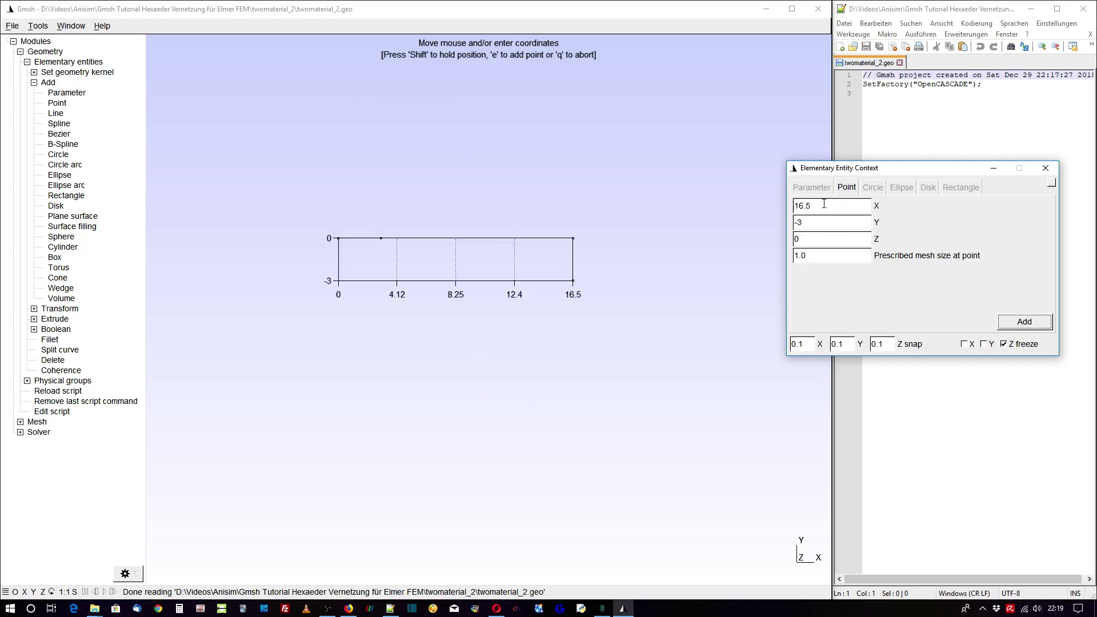
{"action": "left_click_drag", "start_coordinate": [824, 204], "coordinate": [799, 206]}
{"action": "key", "text": "BackSpace"}
{"action": "key", "text": "BackSpace"}
{"action": "type", "text": "-13"}
{"action": "type", "text": ".5"}
{"action": "left_click", "coordinate": [1012, 322]}
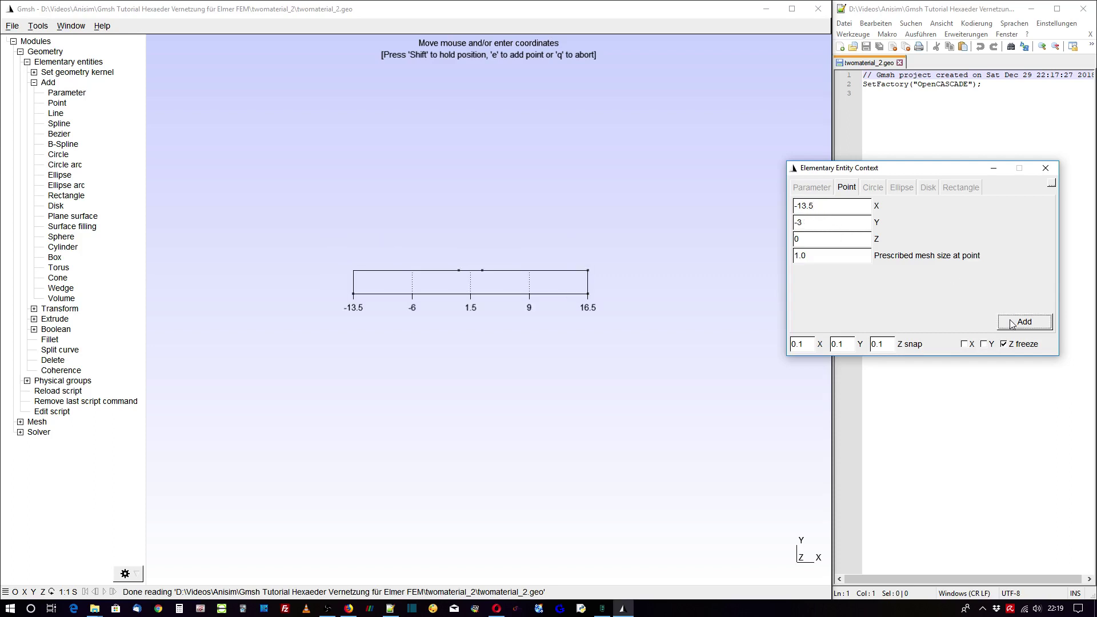
{"action": "double_click", "coordinate": [814, 222]}
{"action": "type", "text": "0"}
{"action": "left_click", "coordinate": [1023, 320]}
Add points at (0, 15) and (3, 15), then enter X 27.5 for the next
{"action": "left_click", "coordinate": [825, 205]}
{"action": "left_click_drag", "start_coordinate": [825, 206], "coordinate": [793, 206]}
{"action": "type", "text": "0"}
{"action": "key", "text": "Tab"}
{"action": "type", "text": "15"}
{"action": "left_click", "coordinate": [1022, 323]}
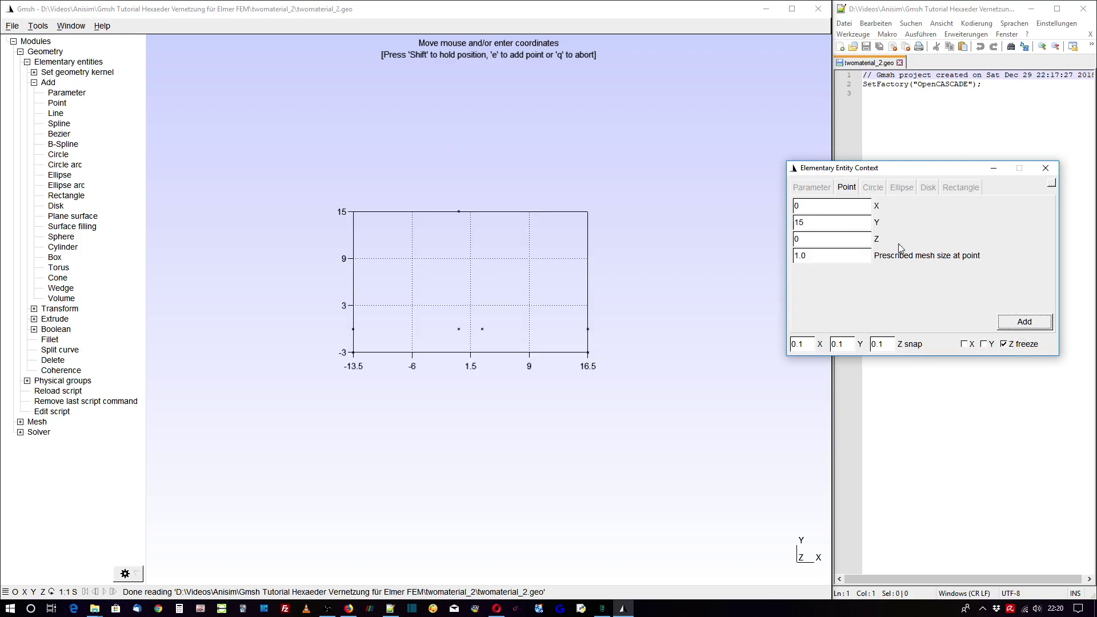
{"action": "double_click", "coordinate": [820, 208]}
{"action": "type", "text": "3"}
{"action": "left_click", "coordinate": [1023, 324]}
{"action": "double_click", "coordinate": [816, 209]}
{"action": "type", "text": "27."}
{"action": "type", "text": "5"}
Add outer corner points (27.5, 15), (27.5, -15), (-22.5, -15) and (-22.5, 15)
{"action": "left_click", "coordinate": [1019, 322]}
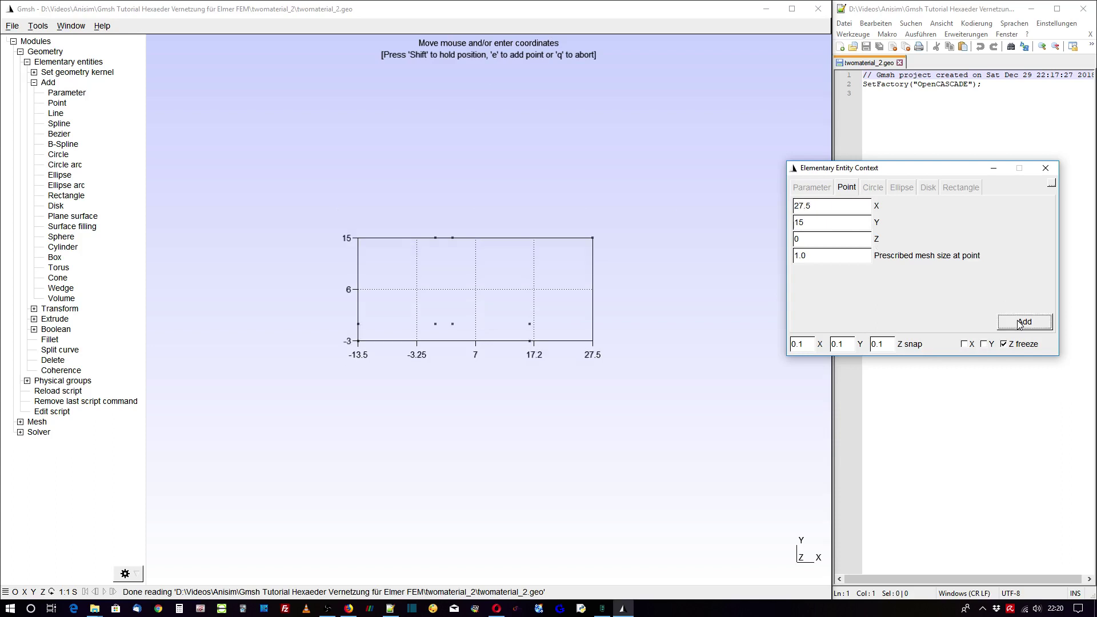
{"action": "left_click", "coordinate": [797, 222]}
{"action": "type", "text": "-"}
{"action": "left_click", "coordinate": [1030, 322]}
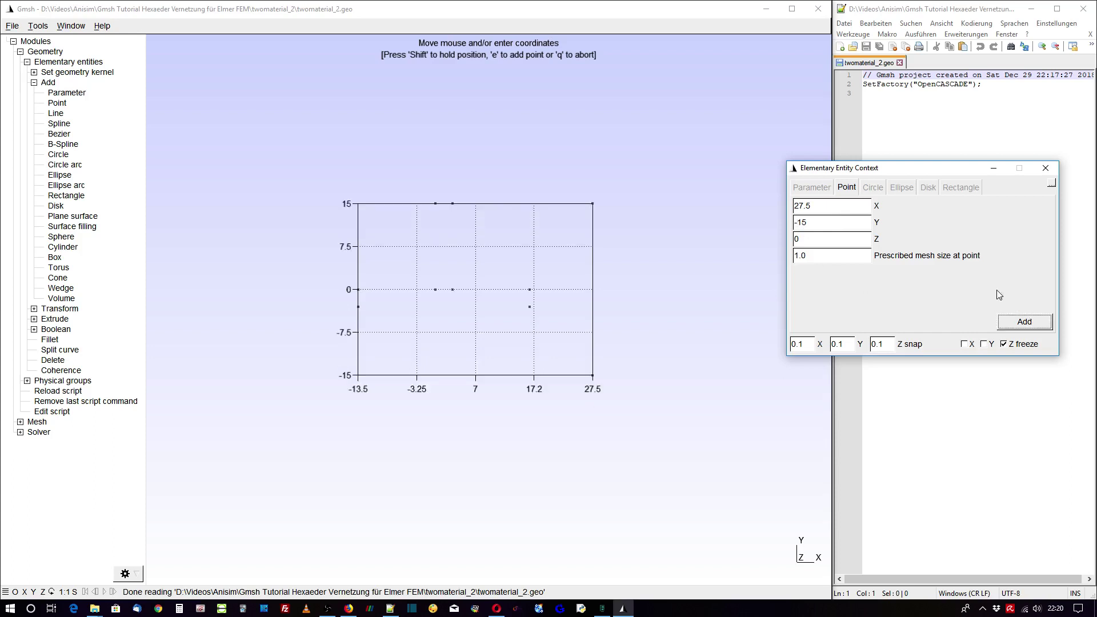
{"action": "left_click_drag", "start_coordinate": [825, 204], "coordinate": [793, 204]}
{"action": "type", "text": "-22"}
{"action": "type", "text": ".5"}
{"action": "left_click", "coordinate": [1031, 323]}
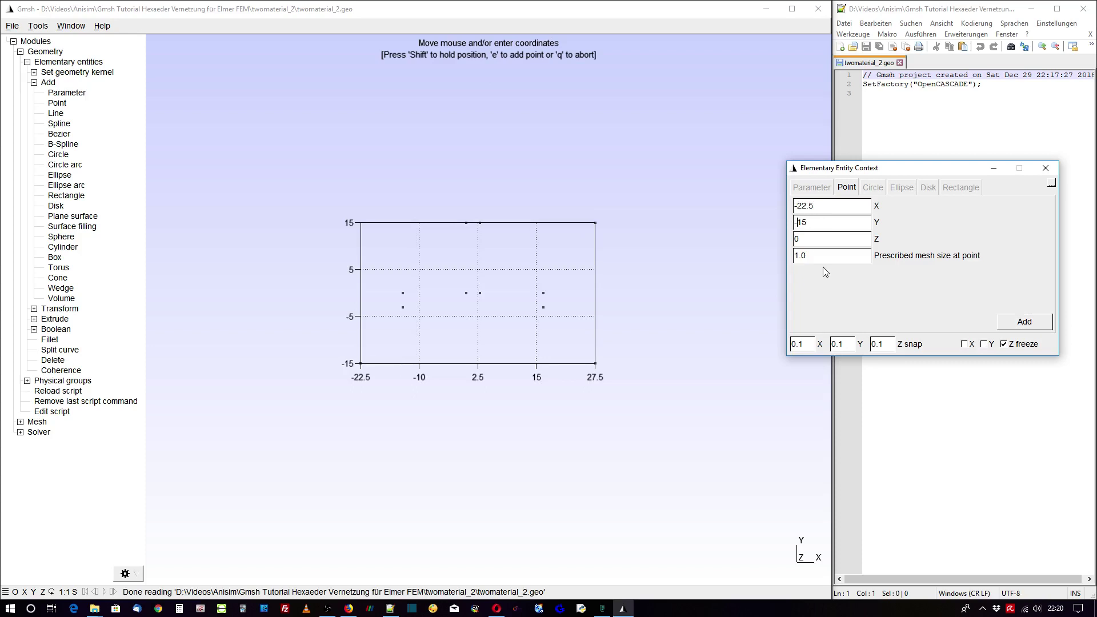
{"action": "key", "text": "BackSpace"}
{"action": "key", "text": "End"}
{"action": "left_click", "coordinate": [1026, 322]}
{"action": "left_click", "coordinate": [550, 13]}
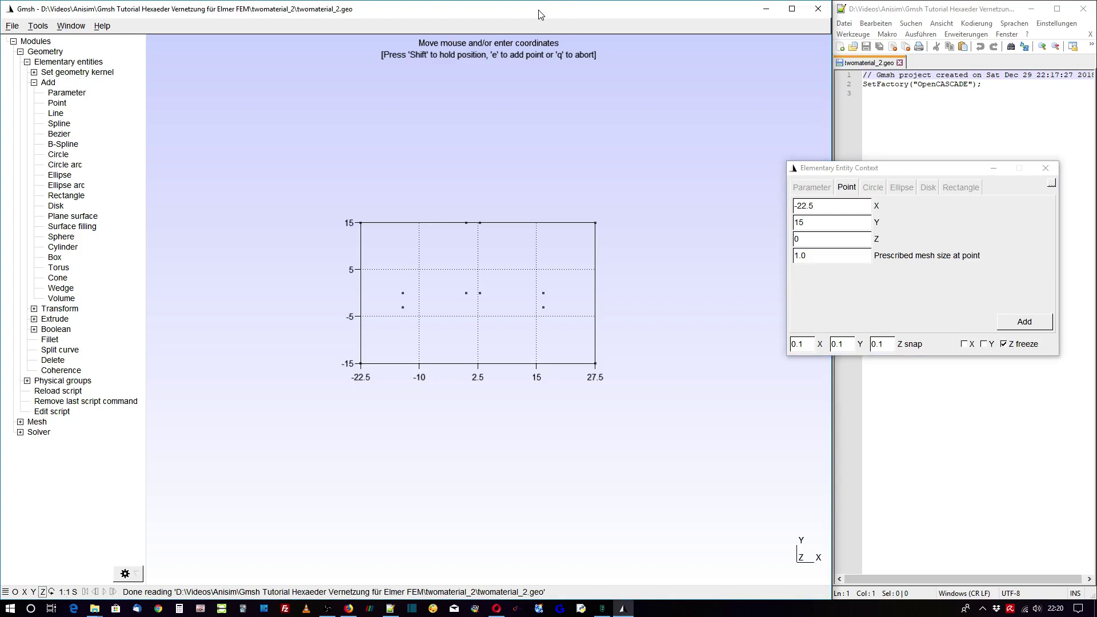
Finish point entry and reload twomaterial_2.geo in Notepad++, now listing Point(1) to Point(12)
{"action": "key", "text": "q"}
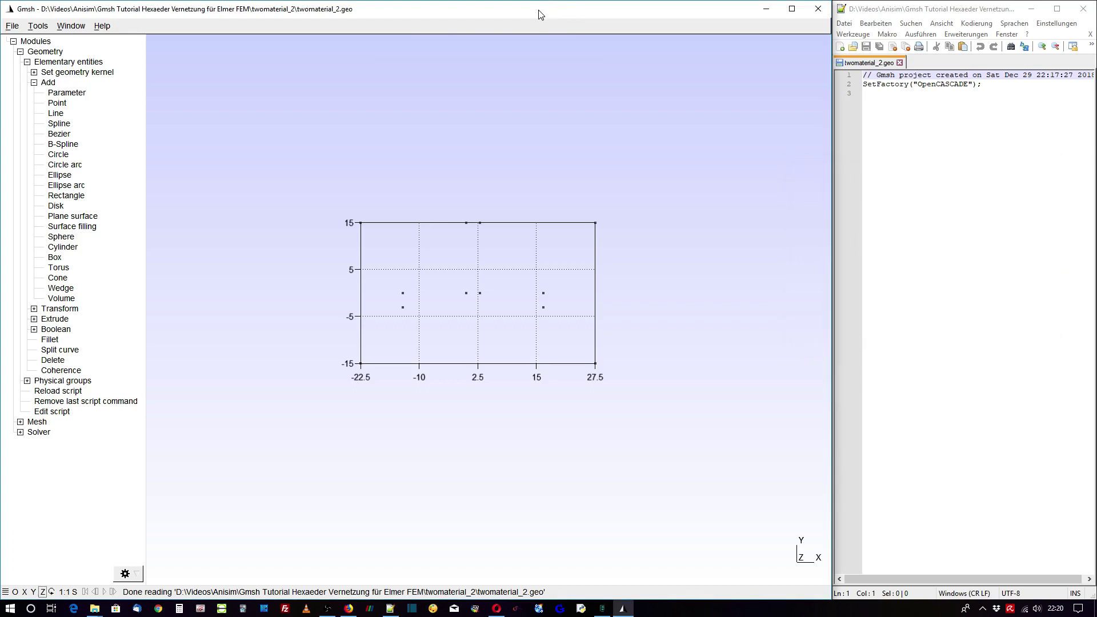
{"action": "left_click", "coordinate": [922, 141]}
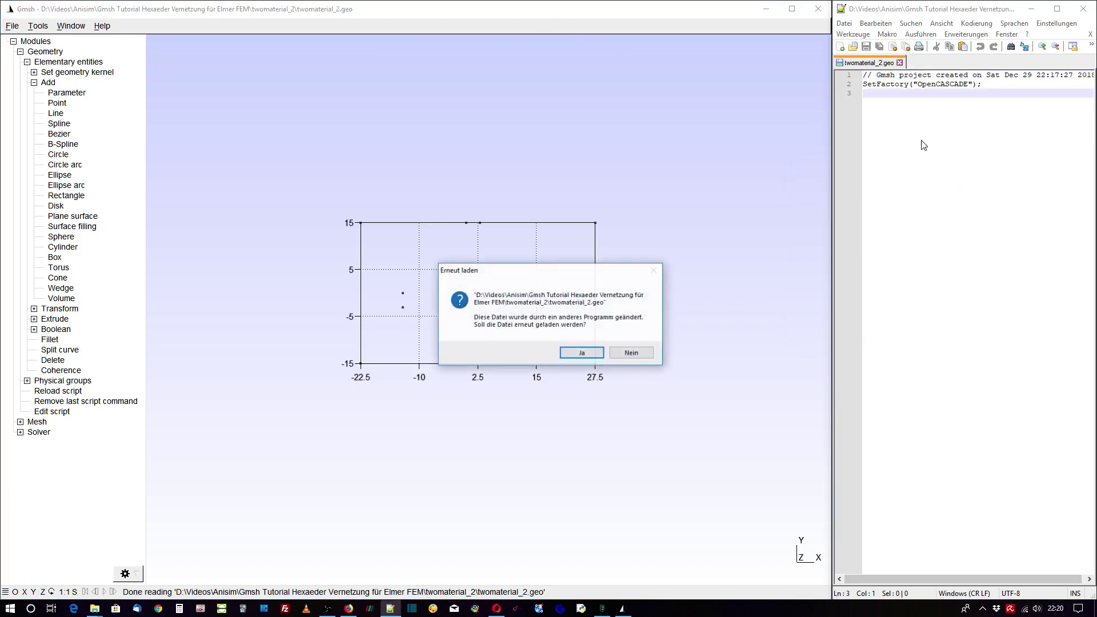
{"action": "left_click", "coordinate": [579, 353]}
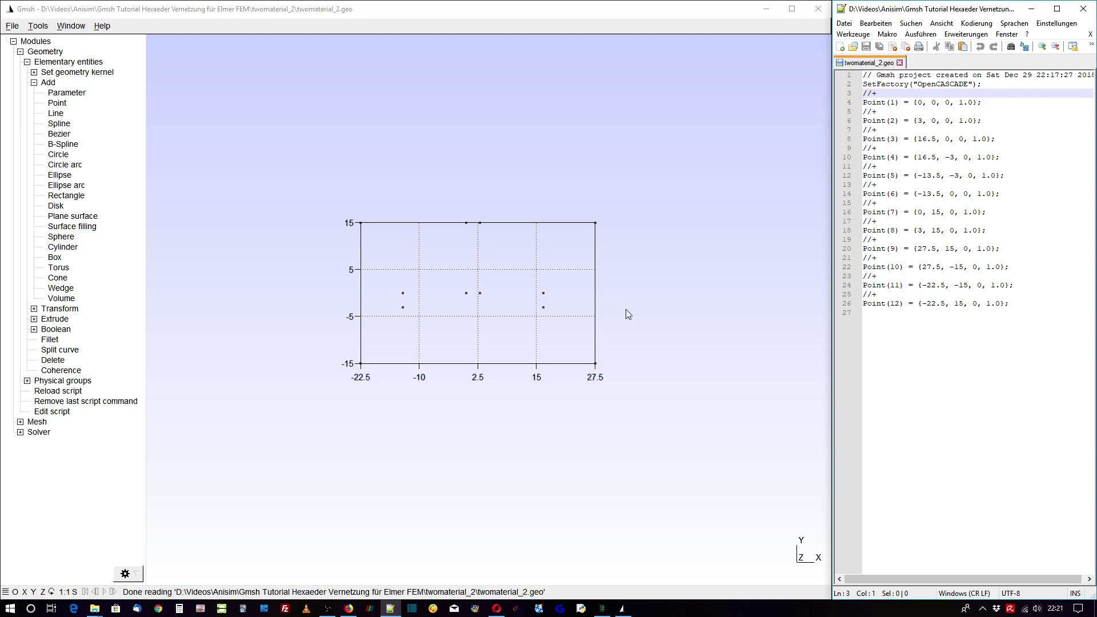
{"action": "left_click", "coordinate": [37, 26]}
{"action": "left_click", "coordinate": [48, 45]}
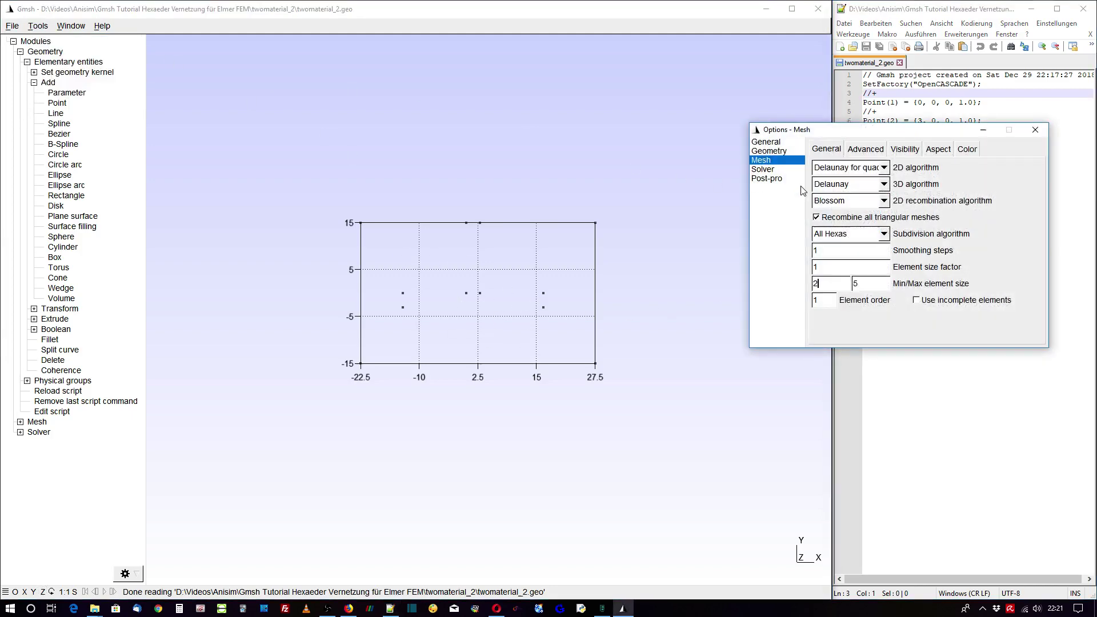
Turn on geometry point labels so Point 1 to Point 12 appear on the canvas
{"action": "left_click", "coordinate": [768, 152]}
{"action": "left_click", "coordinate": [861, 149]}
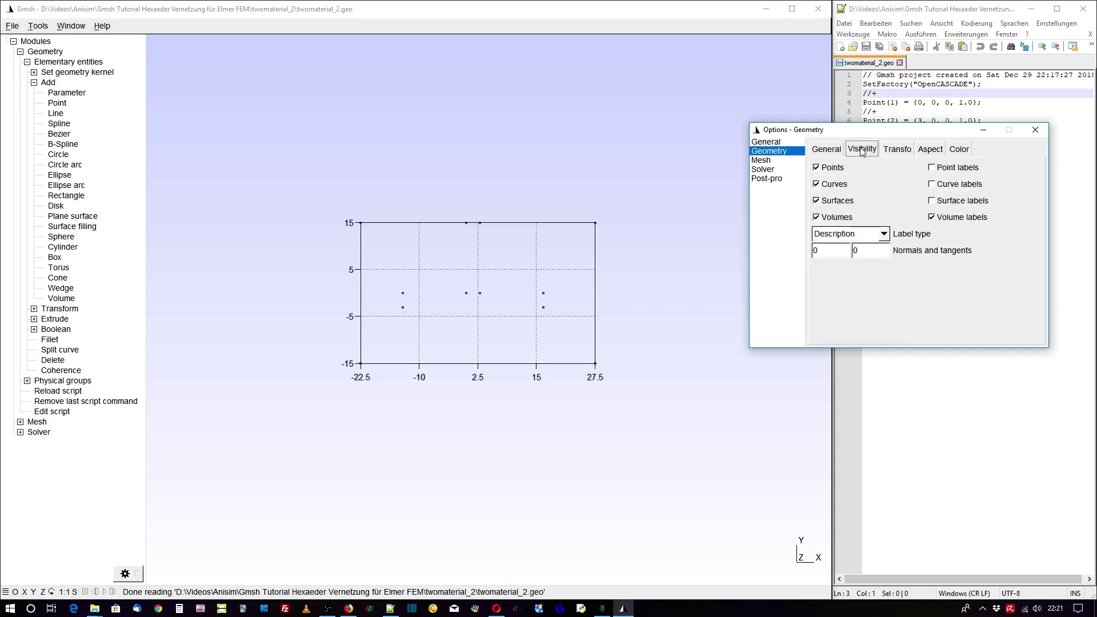
{"action": "left_click", "coordinate": [937, 169]}
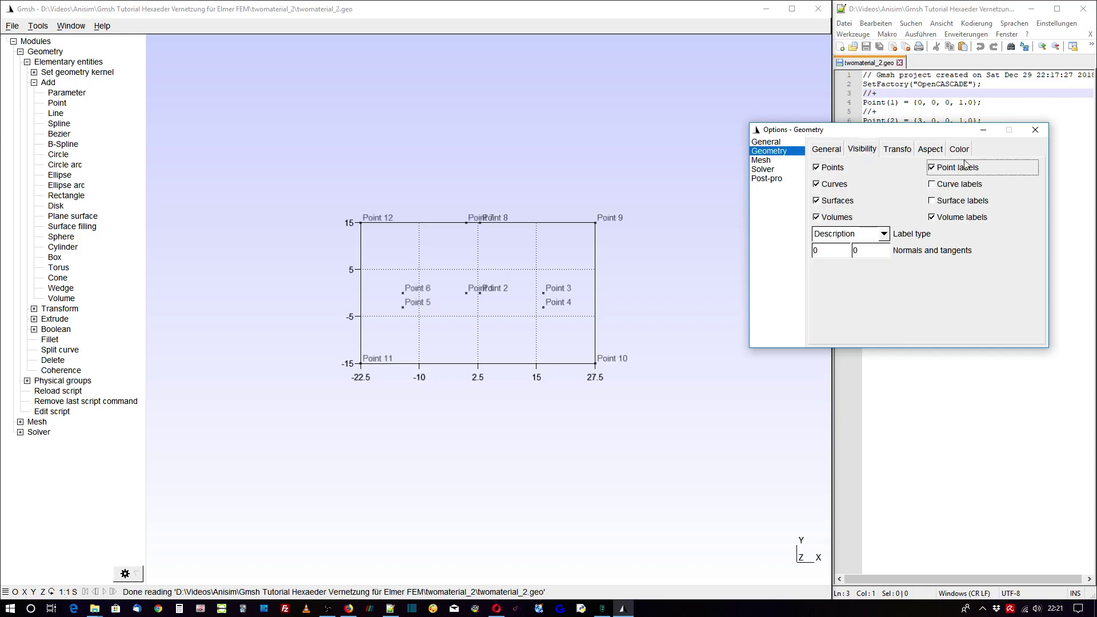
{"action": "left_click", "coordinate": [1035, 129]}
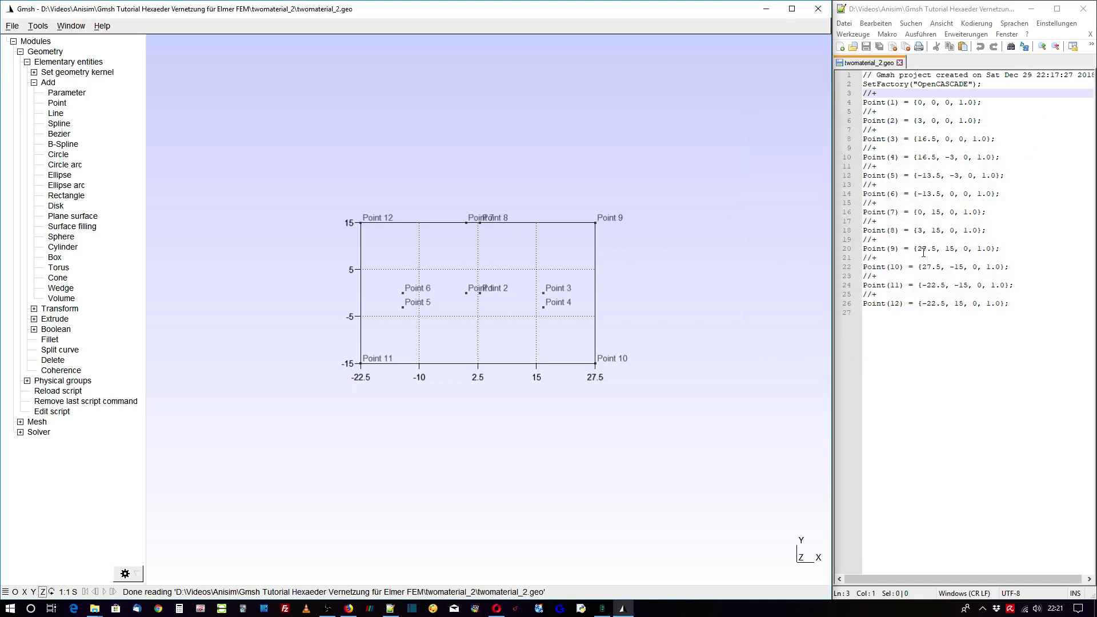
{"action": "scroll", "coordinate": [478, 314], "scroll_direction": "down", "scroll_amount": 1}
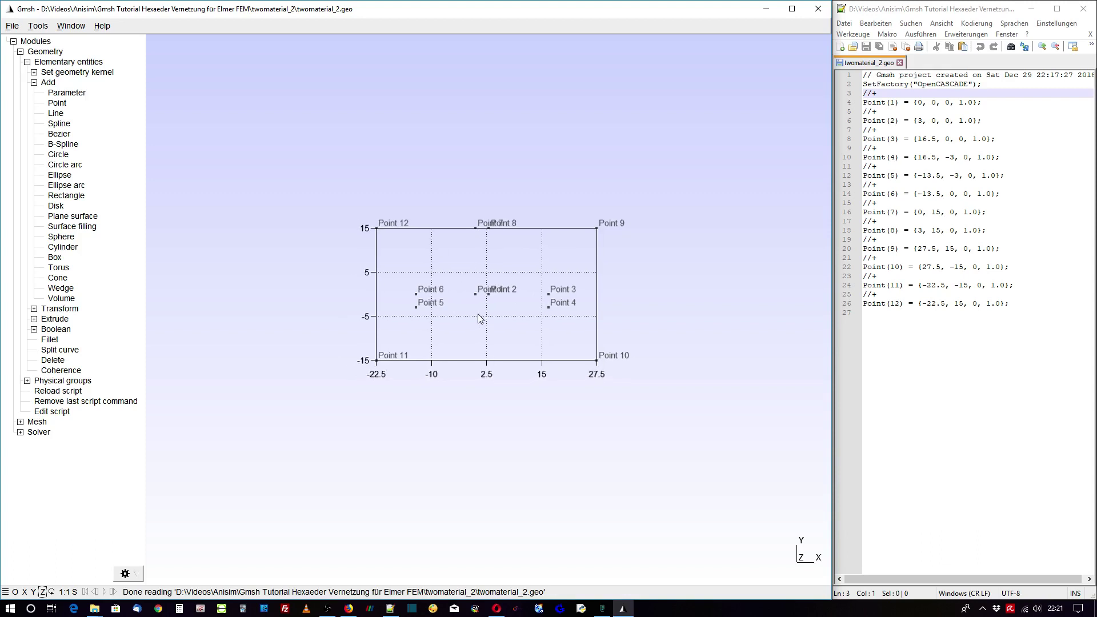
{"action": "scroll", "coordinate": [478, 314], "scroll_direction": "up", "scroll_amount": 1}
{"action": "scroll", "coordinate": [365, 318], "scroll_direction": "up", "scroll_amount": 1}
{"action": "scroll", "coordinate": [405, 330], "scroll_direction": "up", "scroll_amount": 2}
{"action": "scroll", "coordinate": [405, 330], "scroll_direction": "up", "scroll_amount": 1}
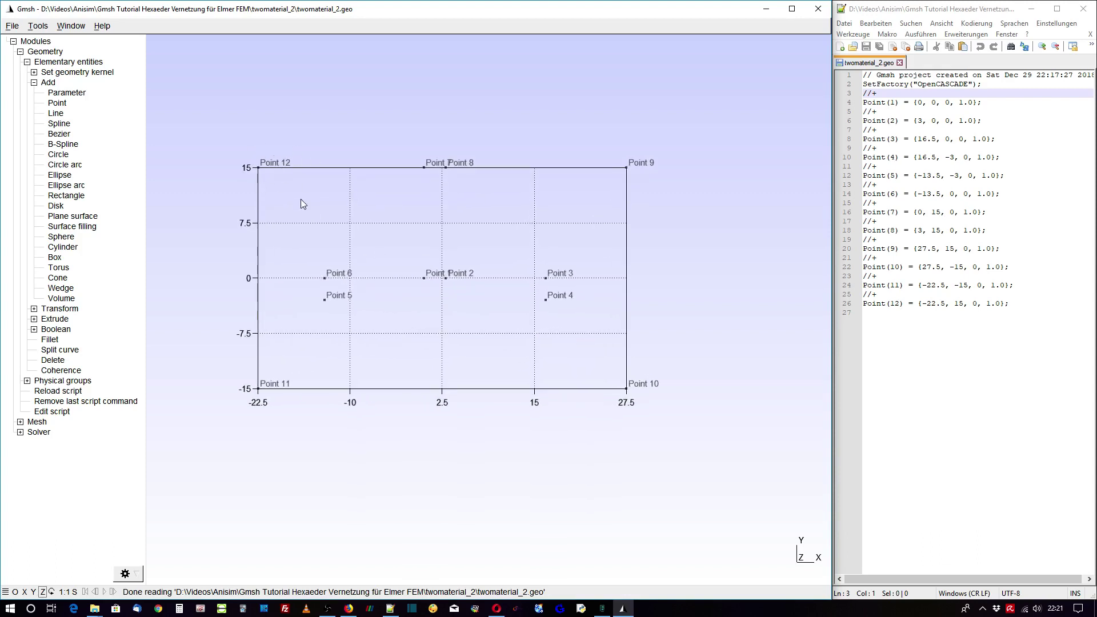
{"action": "left_click", "coordinate": [966, 303]}
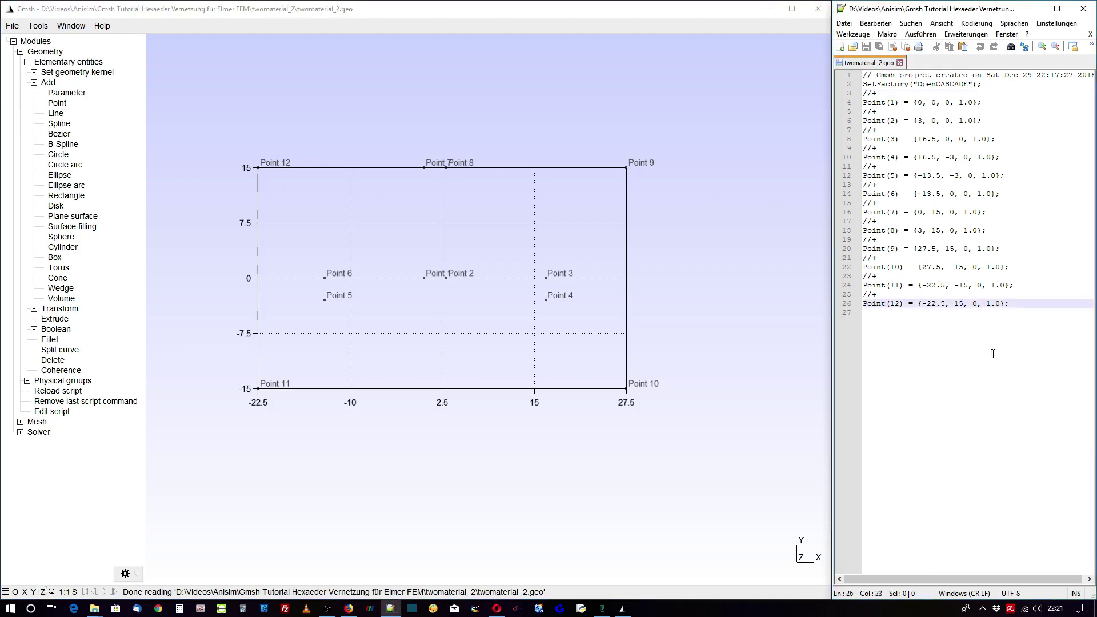
{"action": "key", "text": "BackSpace"}
{"action": "key", "text": "BackSpace"}
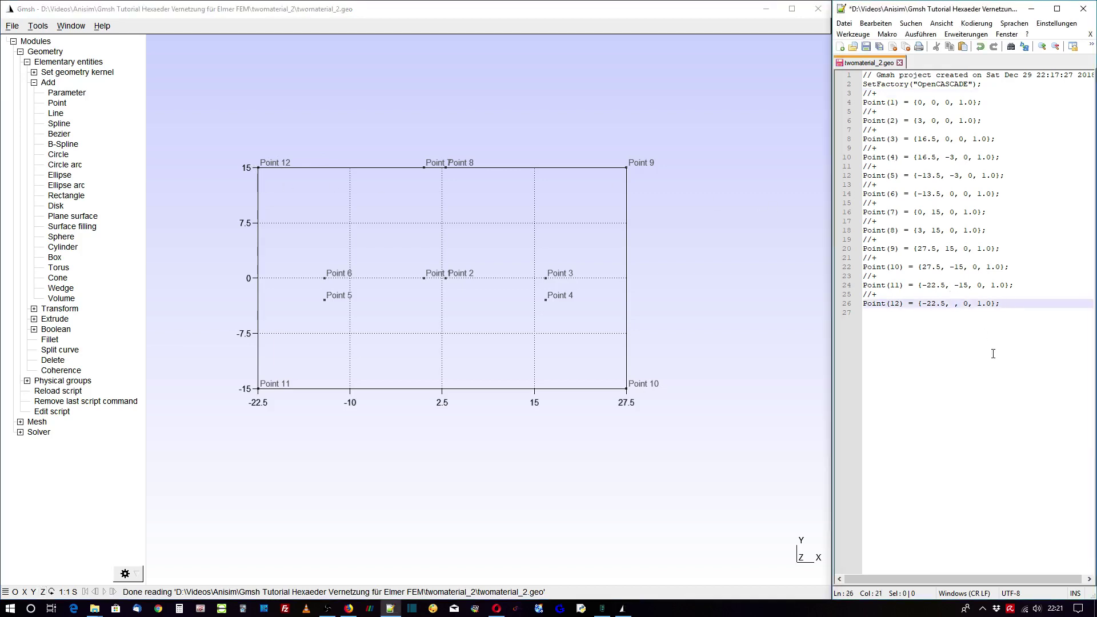
{"action": "type", "text": "30"}
{"action": "left_click", "coordinate": [867, 48]}
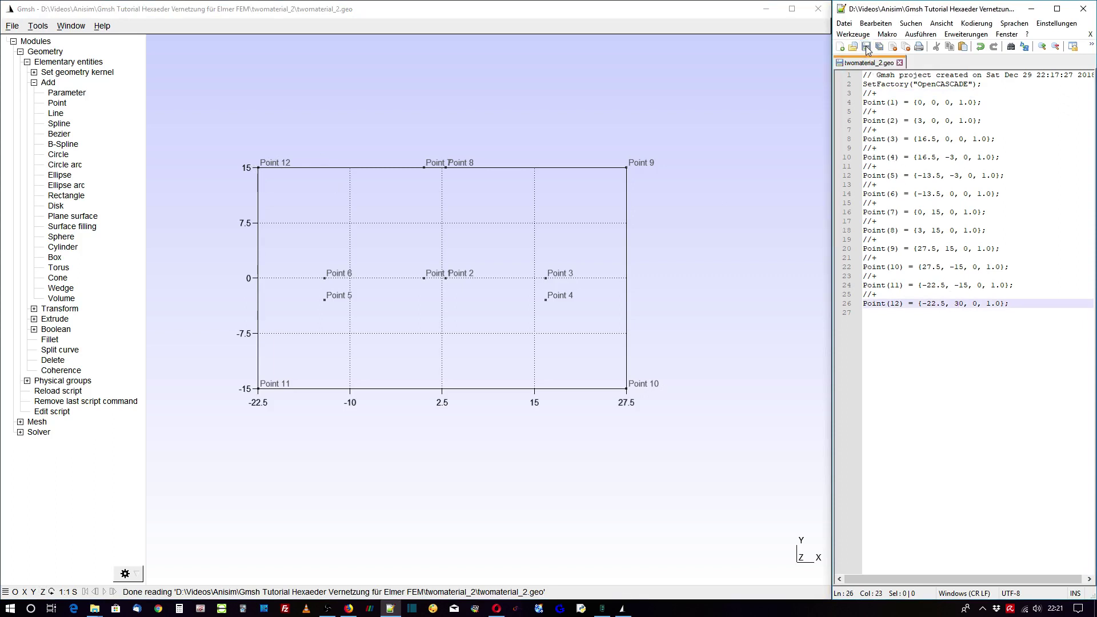
{"action": "left_click", "coordinate": [69, 393]}
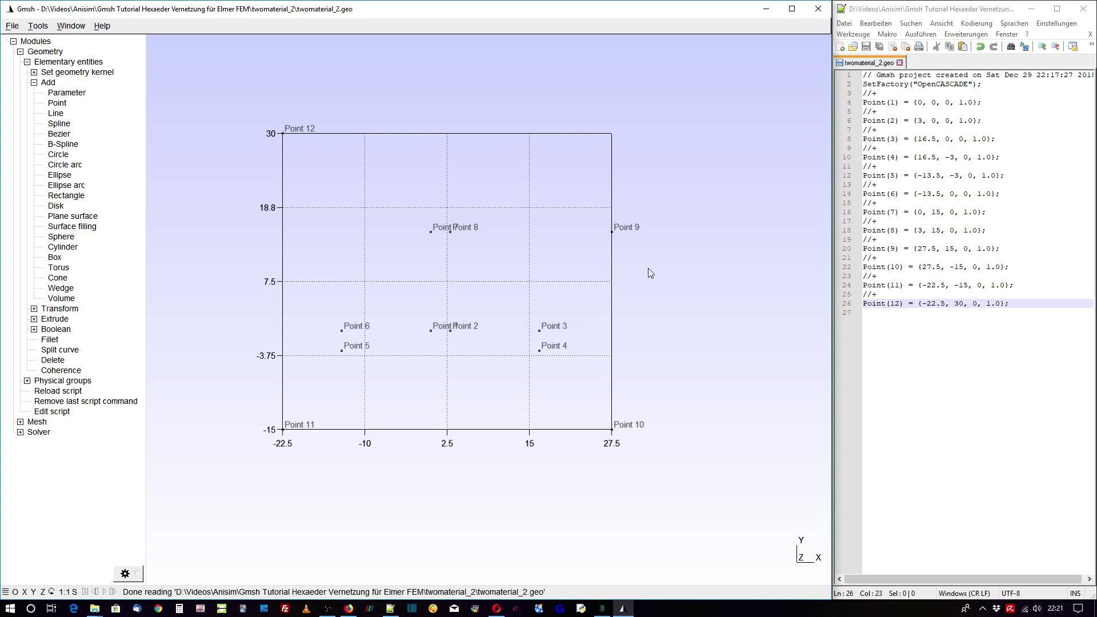
{"action": "left_click", "coordinate": [962, 301]}
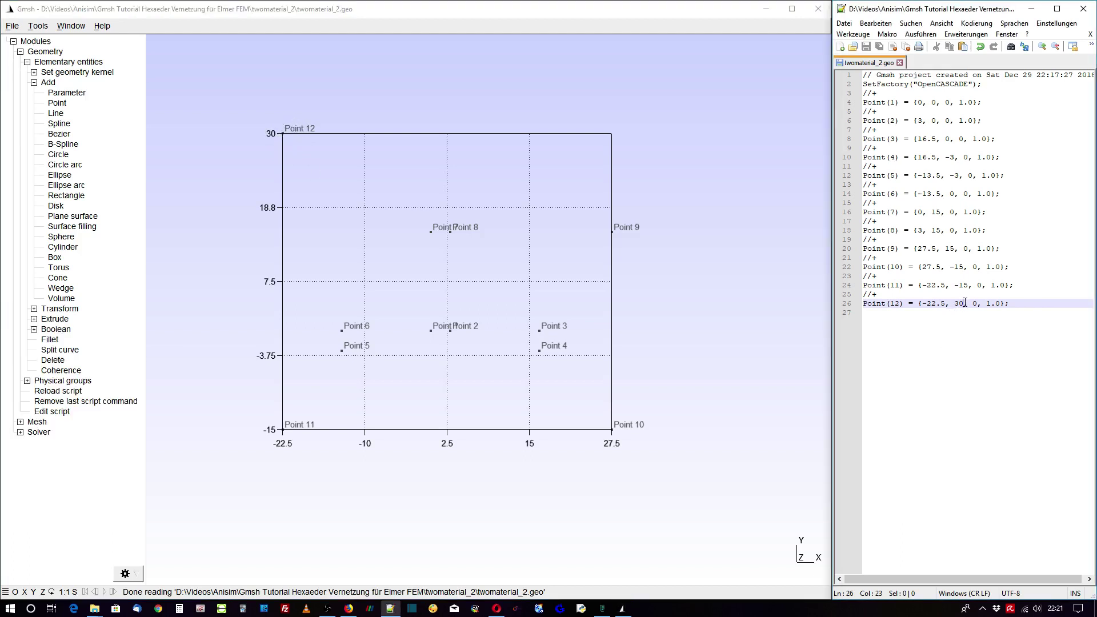
{"action": "key", "text": "BackSpace"}
{"action": "key", "text": "BackSpace"}
{"action": "type", "text": "1"}
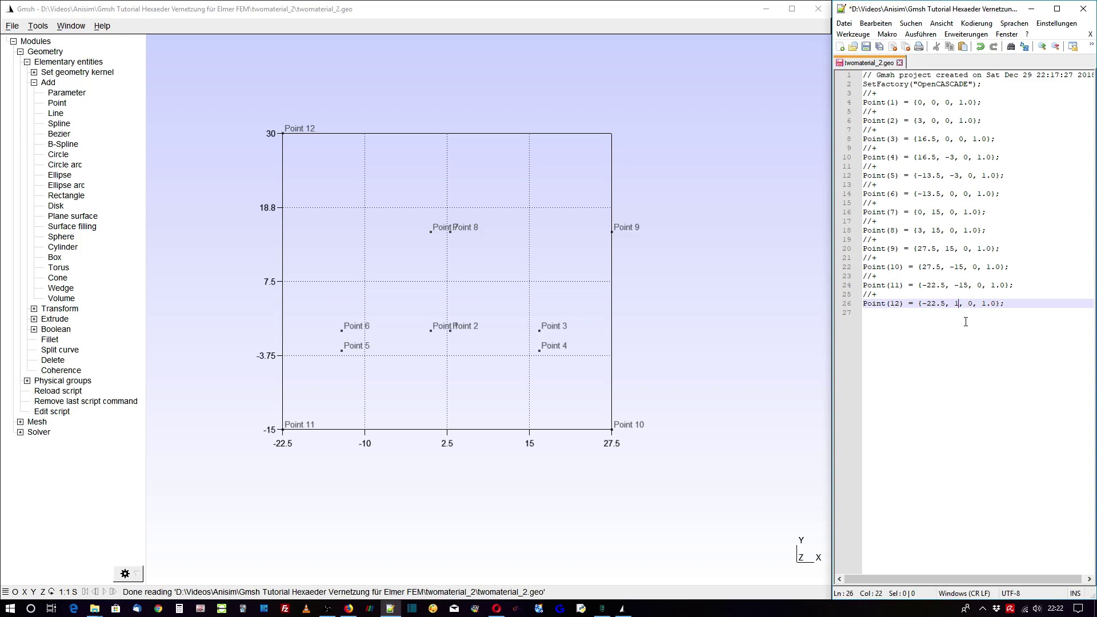
{"action": "type", "text": "5"}
{"action": "left_click", "coordinate": [866, 46]}
{"action": "left_click", "coordinate": [57, 391]}
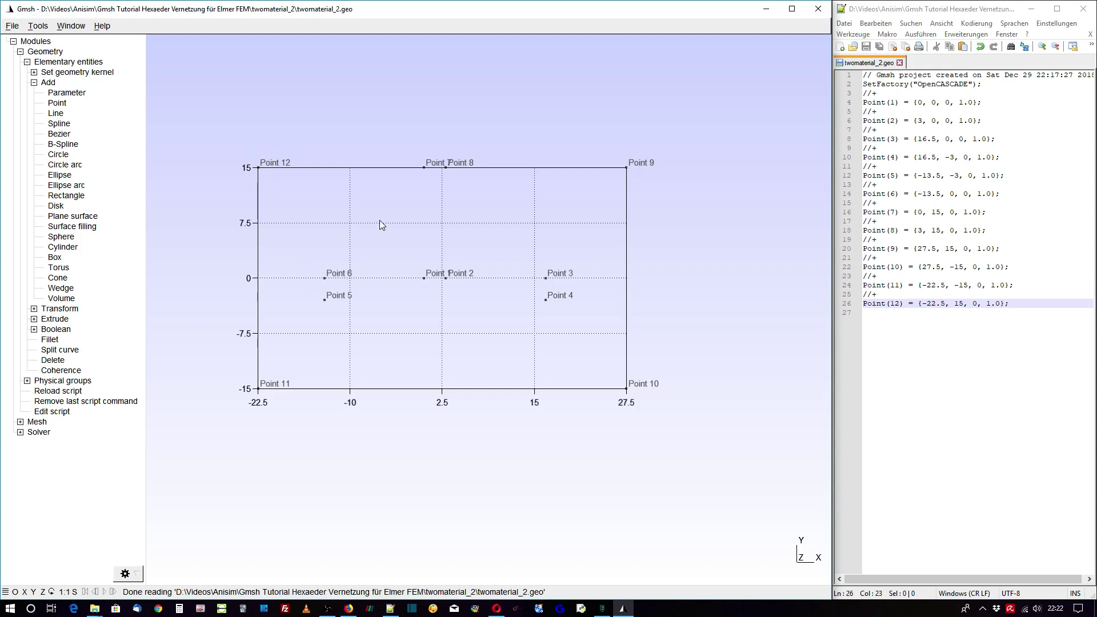
Draw block edge lines from Point 11 to 10, 10 to 9, and 9 to 8
{"action": "left_click", "coordinate": [56, 114]}
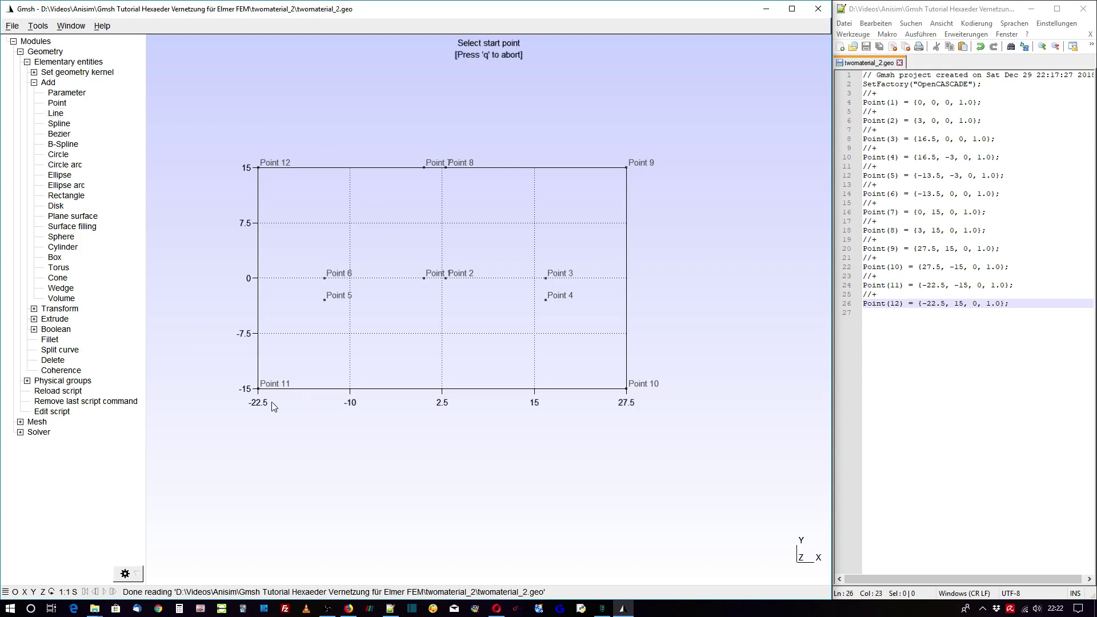
{"action": "left_click", "coordinate": [258, 389]}
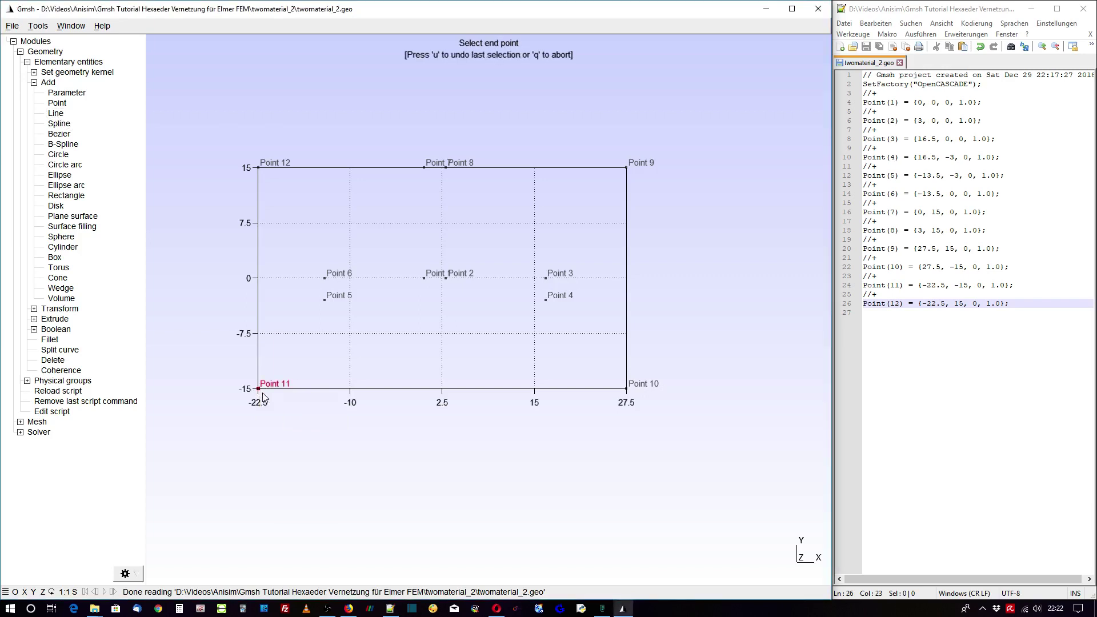
{"action": "left_click", "coordinate": [627, 389]}
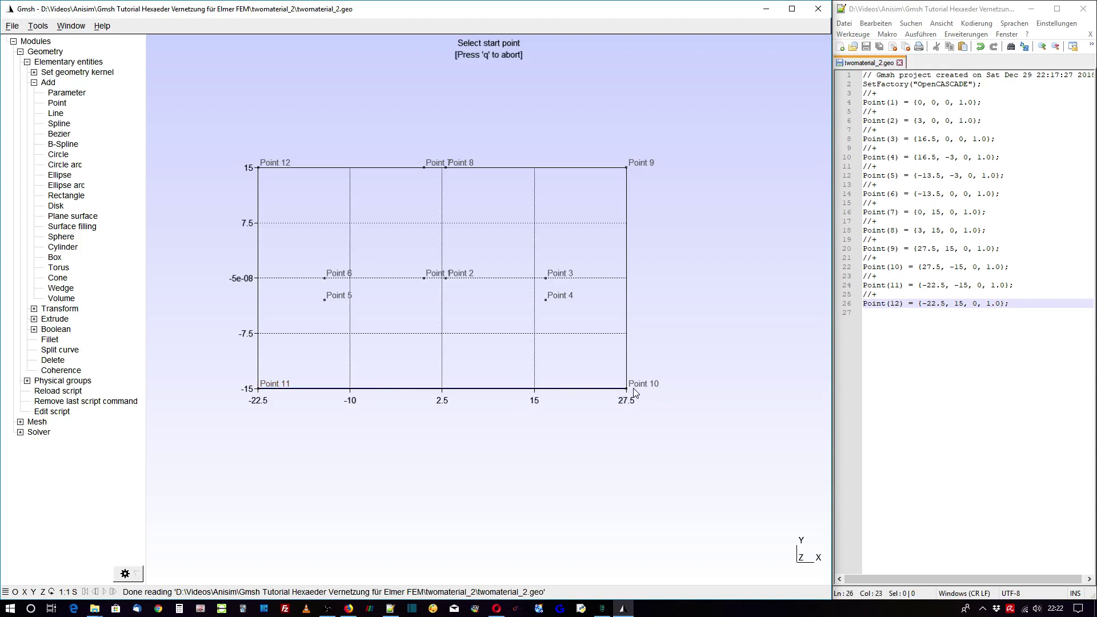
{"action": "left_click", "coordinate": [626, 389]}
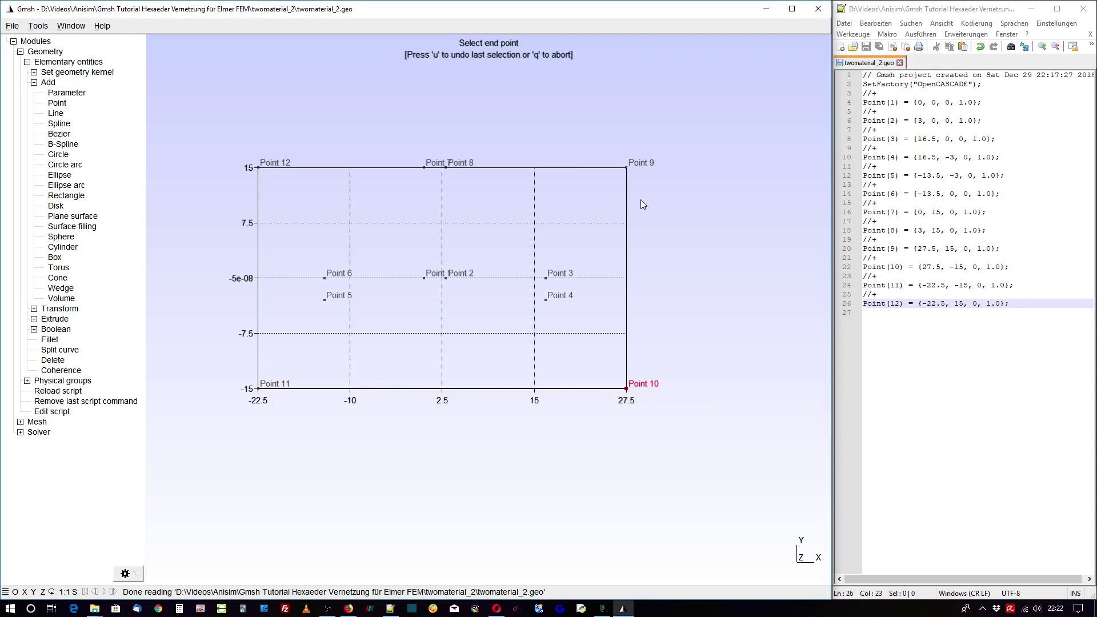
{"action": "left_click", "coordinate": [627, 169]}
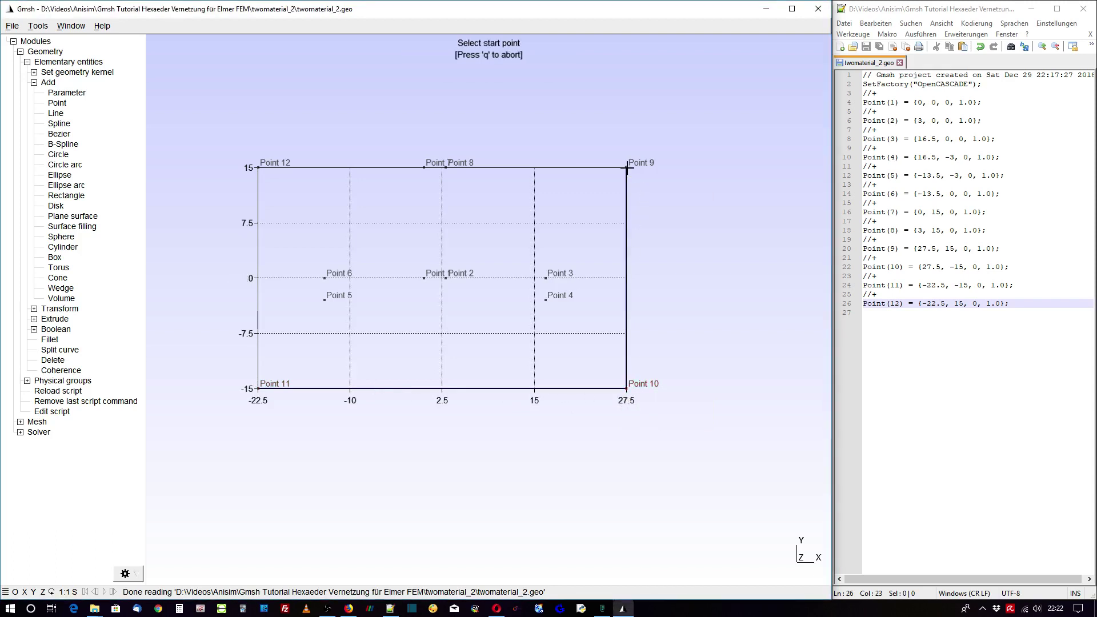
{"action": "left_click", "coordinate": [626, 167]}
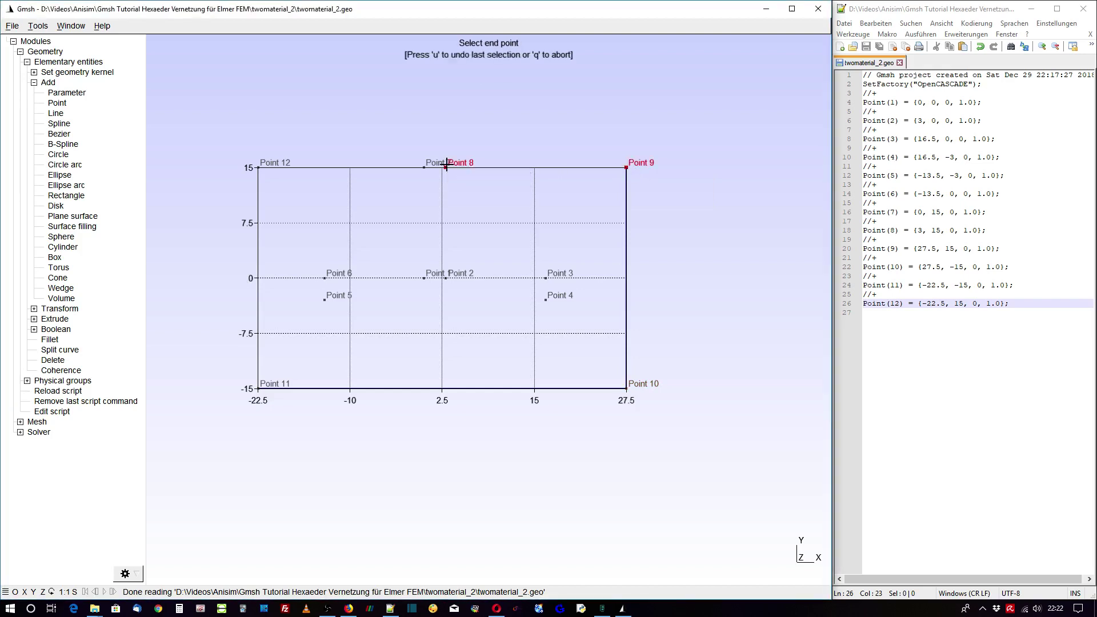
{"action": "left_click", "coordinate": [446, 168]}
Draw T-shape lines from Point 8 down to 2, then to 3, 4 and 5
{"action": "left_click", "coordinate": [446, 167]}
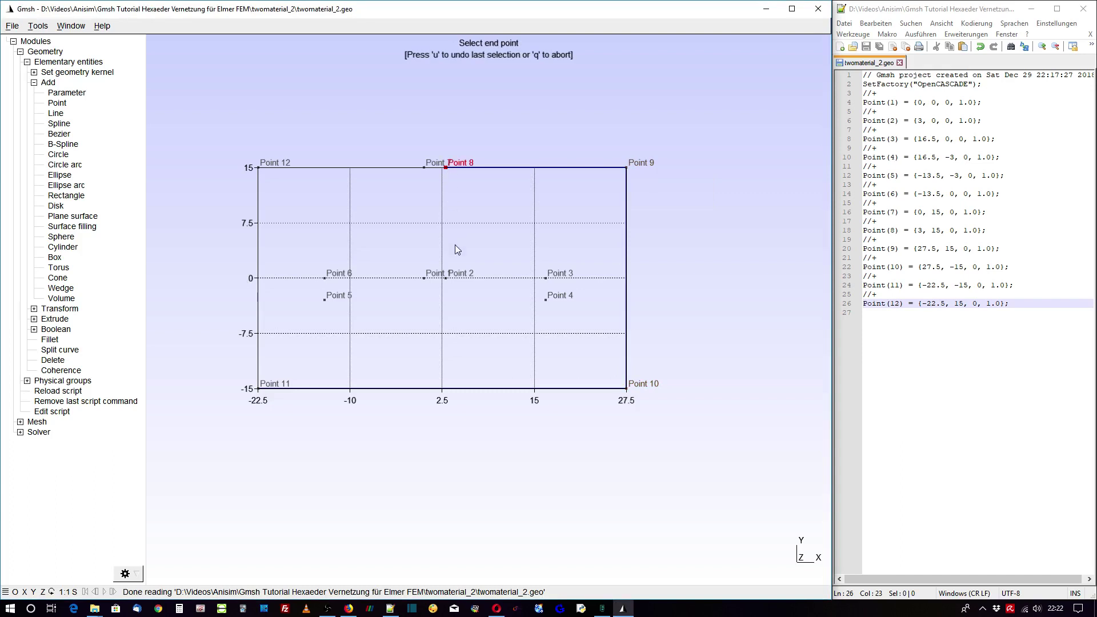
{"action": "left_click", "coordinate": [445, 278]}
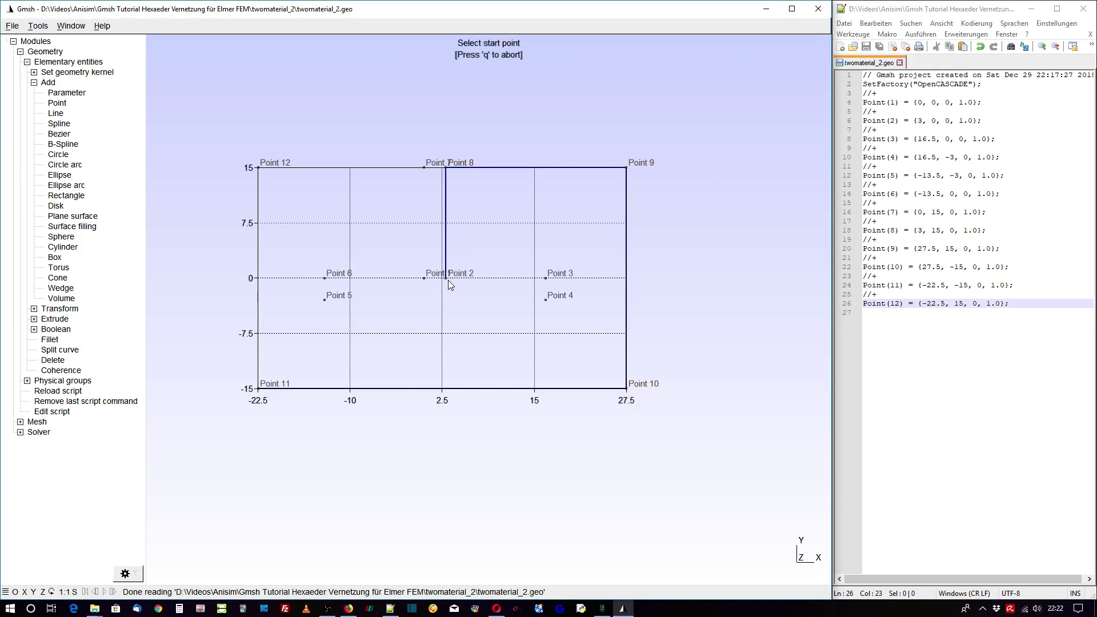
{"action": "left_click", "coordinate": [446, 278]}
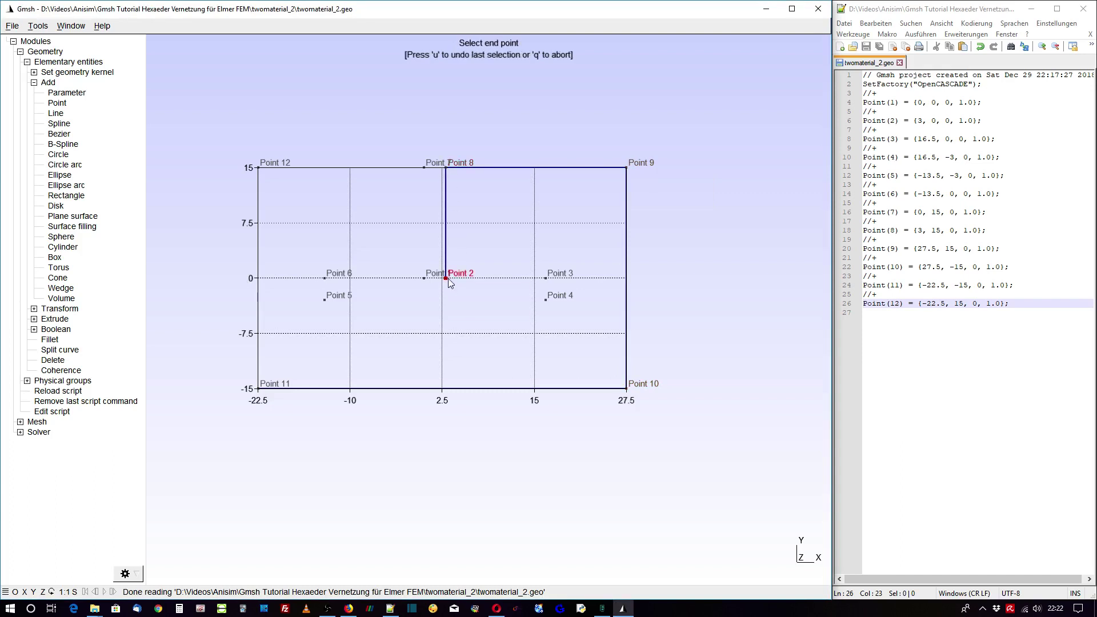
{"action": "left_click", "coordinate": [547, 277]}
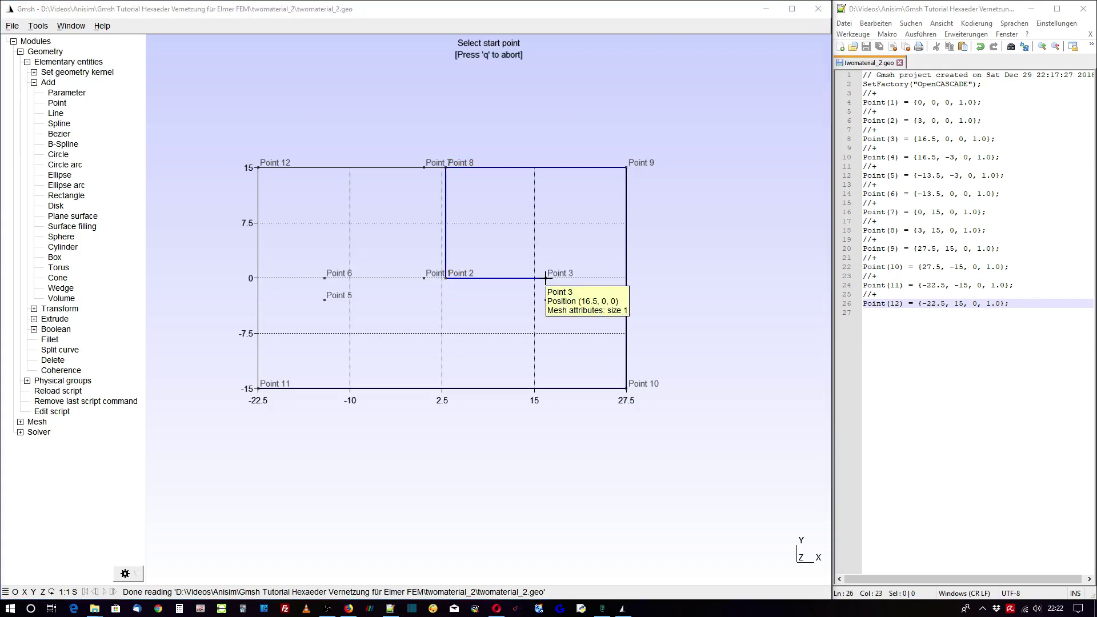
{"action": "left_click", "coordinate": [545, 279]}
{"action": "left_click", "coordinate": [546, 300]}
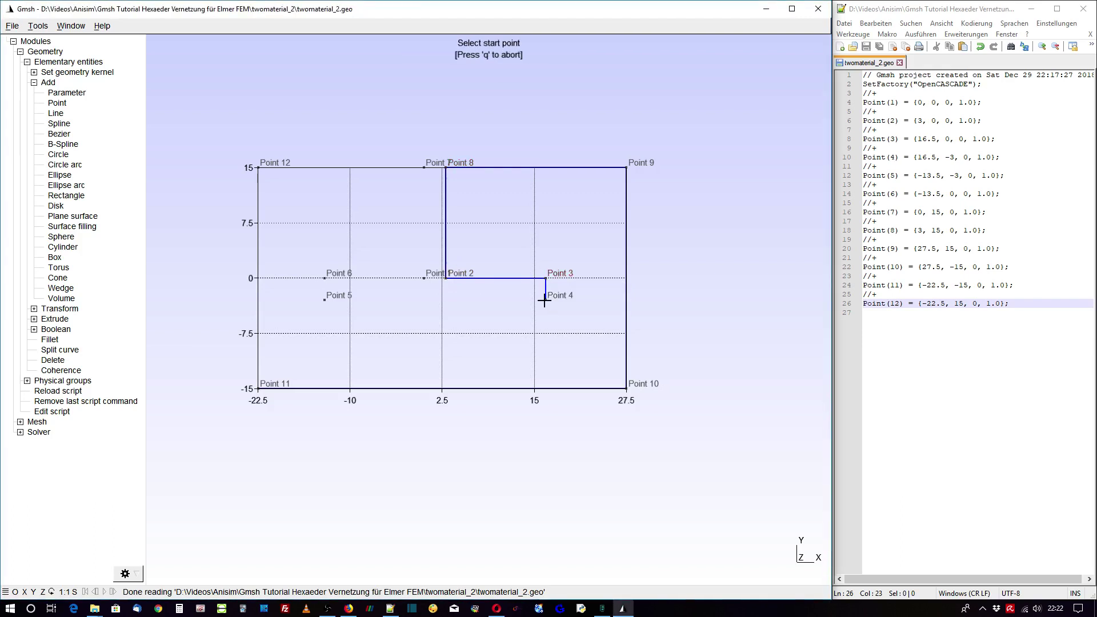
{"action": "left_click", "coordinate": [545, 300]}
{"action": "left_click", "coordinate": [324, 300]}
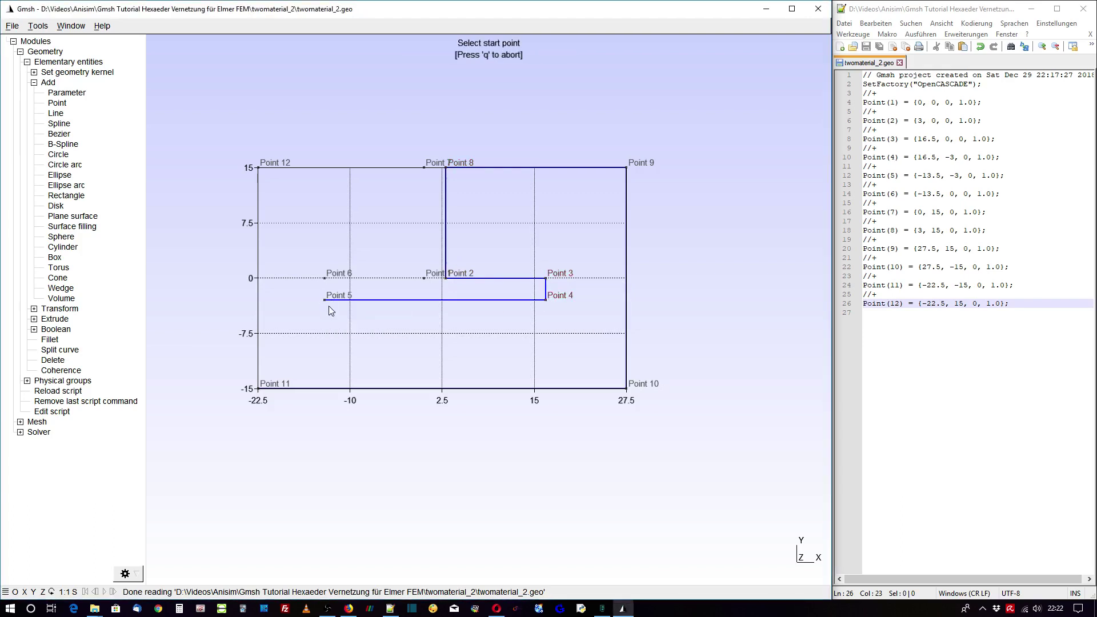
Continue the T outline from Point 5 up to 6, across to 1, up to 7
{"action": "left_click", "coordinate": [324, 299]}
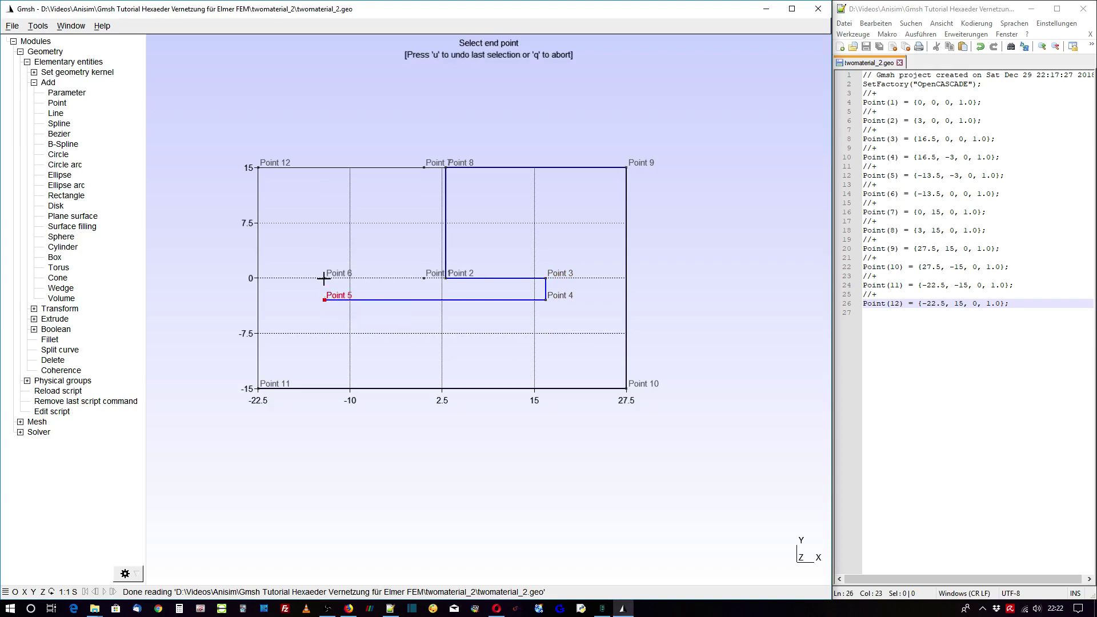
{"action": "left_click", "coordinate": [325, 278]}
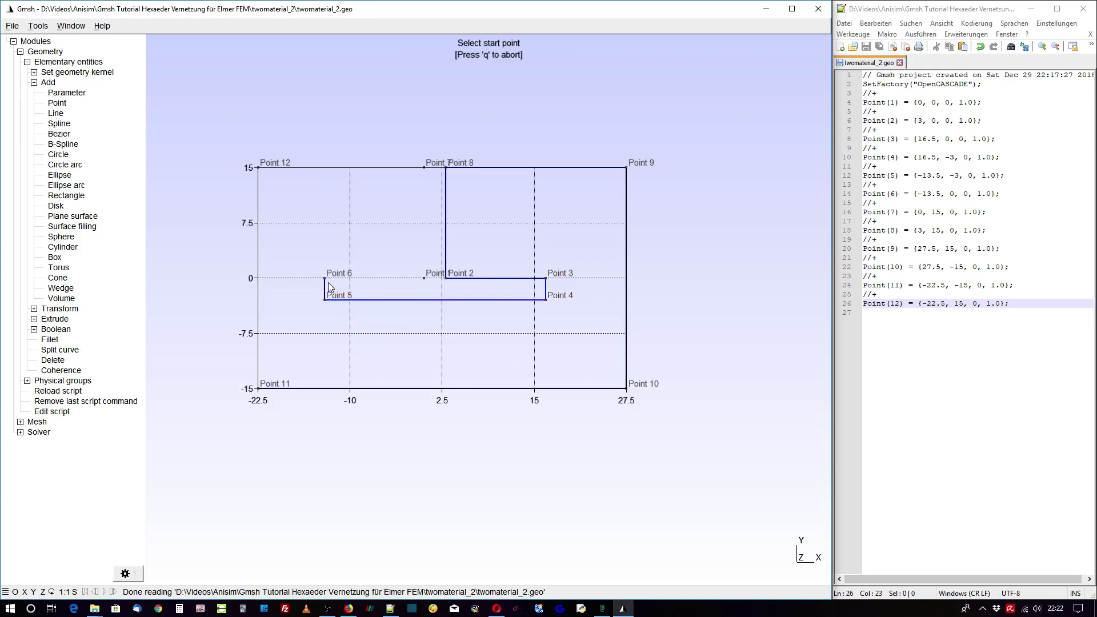
{"action": "left_click", "coordinate": [325, 278]}
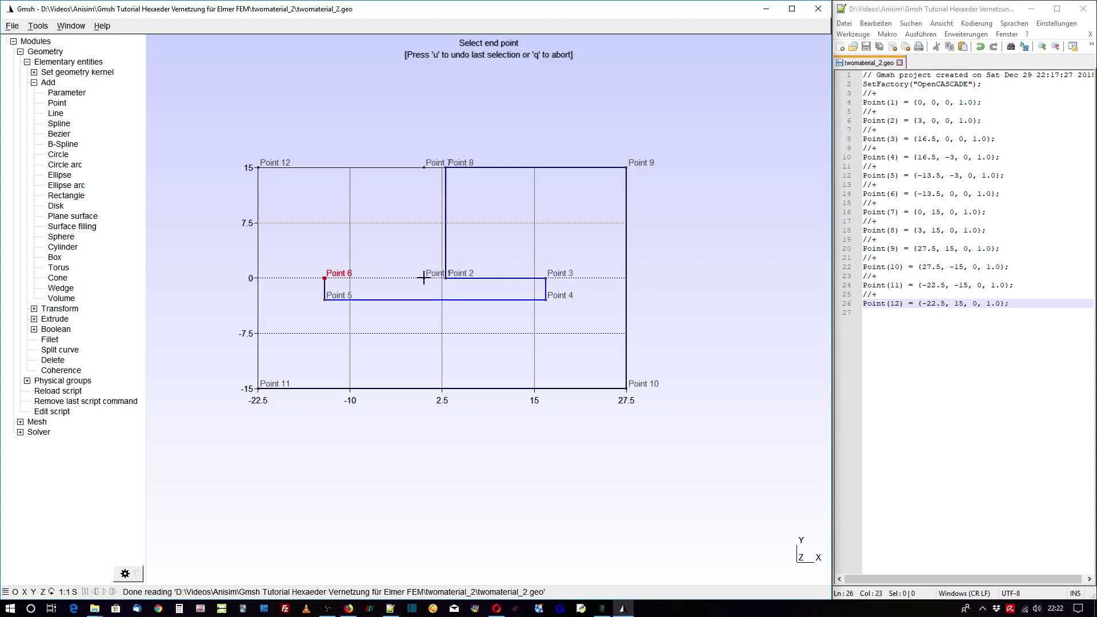
{"action": "left_click", "coordinate": [423, 278]}
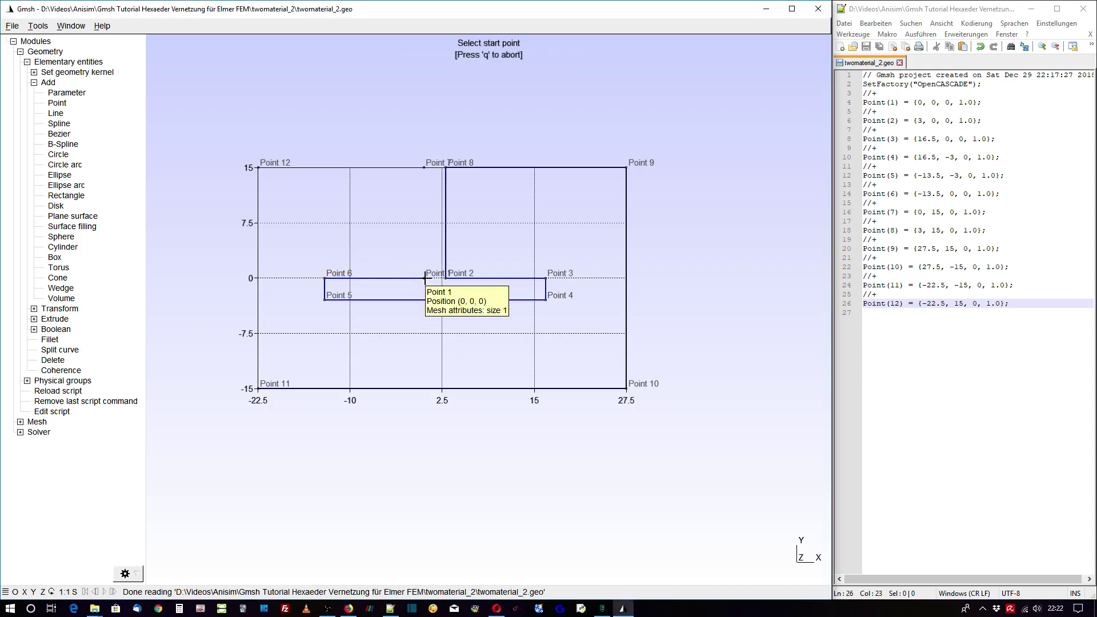
{"action": "left_click", "coordinate": [423, 278]}
{"action": "left_click", "coordinate": [424, 168]}
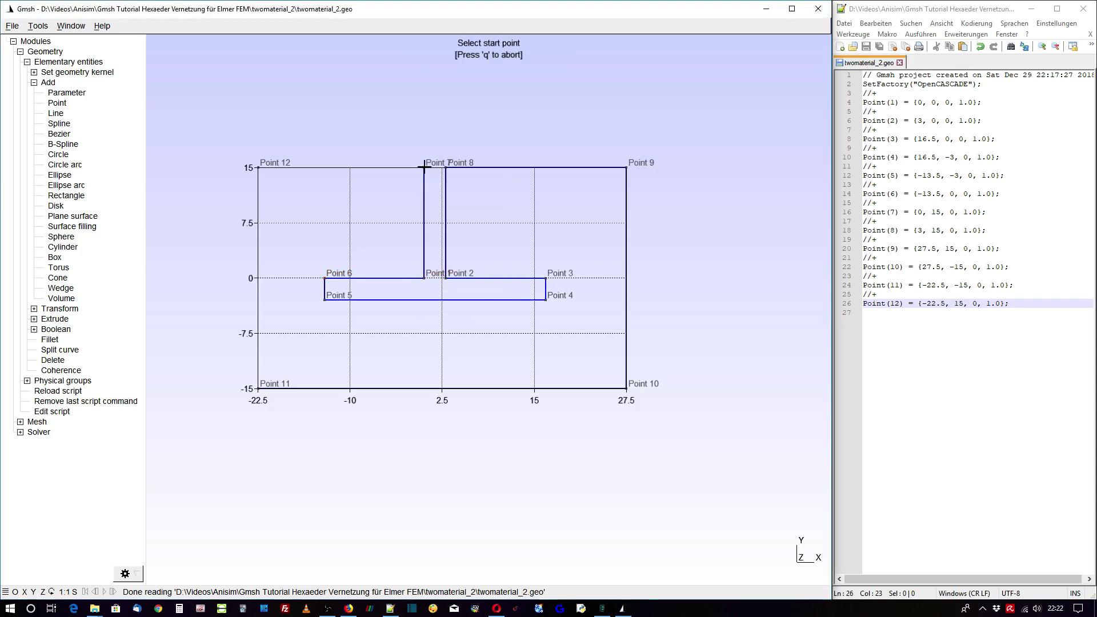
Close the outlines with lines 7–12, 12–11 and 7–8, then tilt the view
{"action": "left_click", "coordinate": [423, 168]}
{"action": "left_click", "coordinate": [259, 171]}
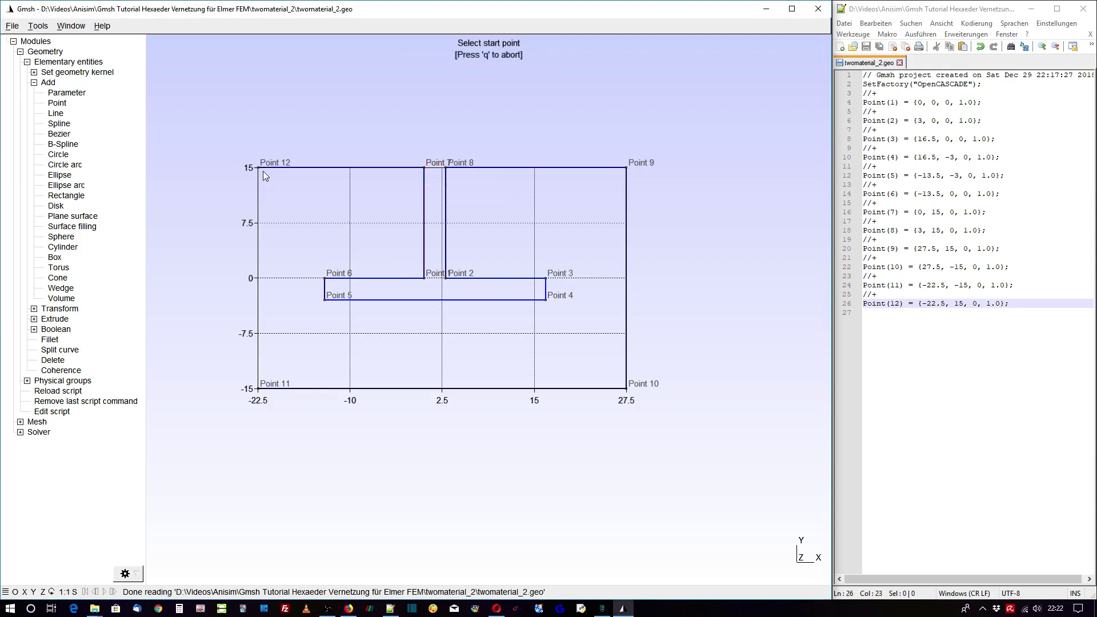
{"action": "left_click", "coordinate": [259, 388]}
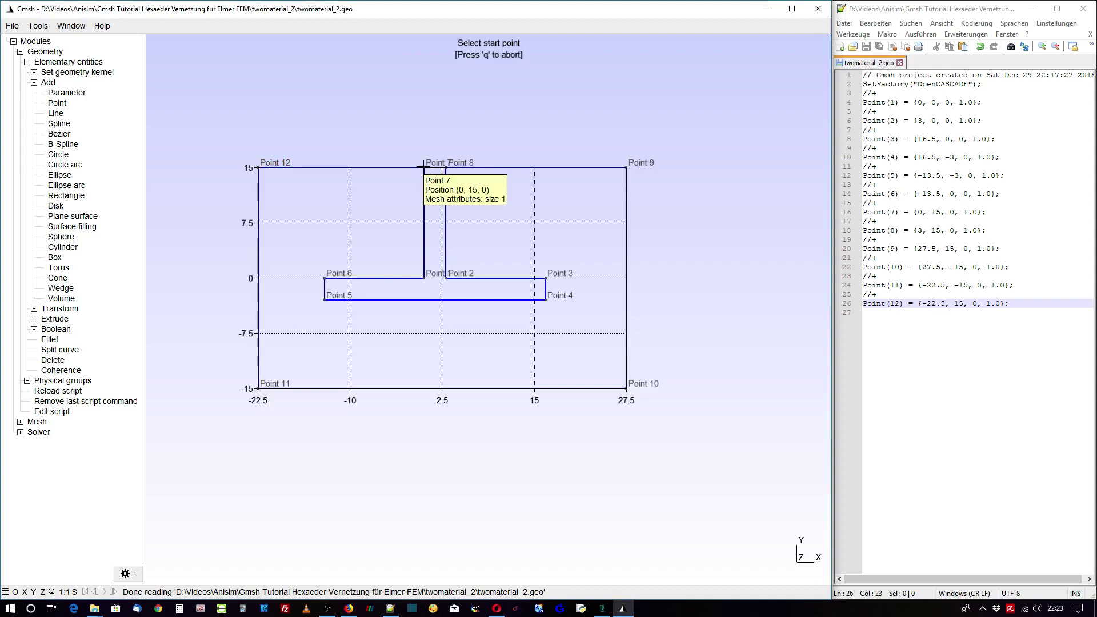
{"action": "left_click", "coordinate": [423, 167]}
{"action": "left_click", "coordinate": [446, 168]}
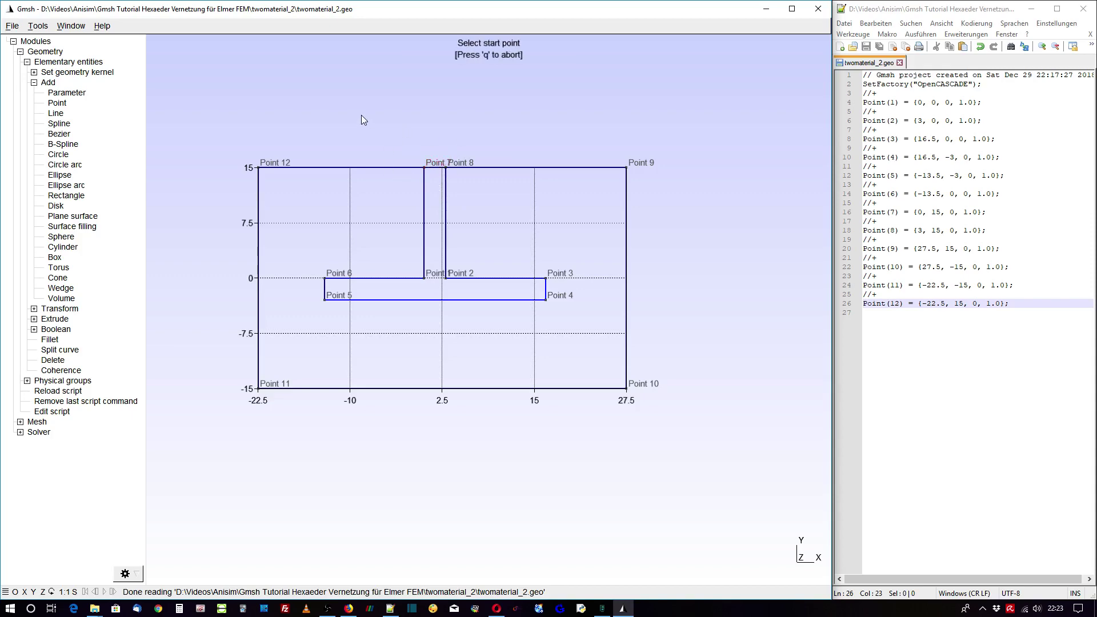
{"action": "mouse_move", "coordinate": [361, 115]}
{"action": "left_mouse_down"}
{"action": "mouse_move", "coordinate": [471, 306]}
{"action": "mouse_move", "coordinate": [478, 285]}
{"action": "mouse_move", "coordinate": [403, 221]}
{"action": "mouse_move", "coordinate": [415, 195]}
{"action": "left_mouse_up"}
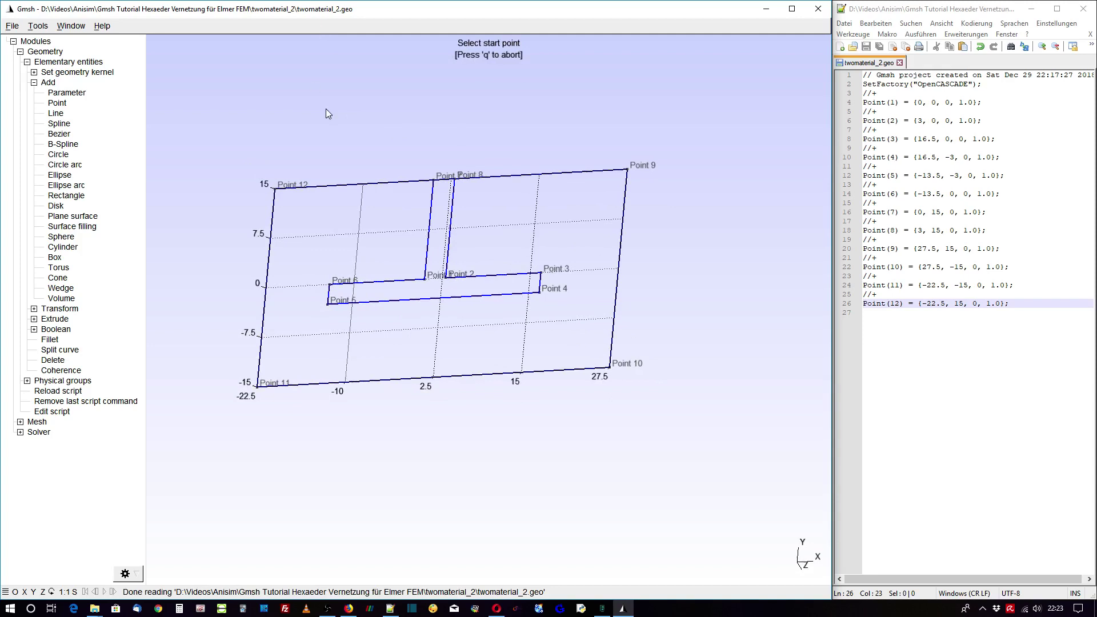
Finish line creation and reload twomaterial_2.geo in Notepad++ showing Line(1) to Line(13)
{"action": "key", "text": "q"}
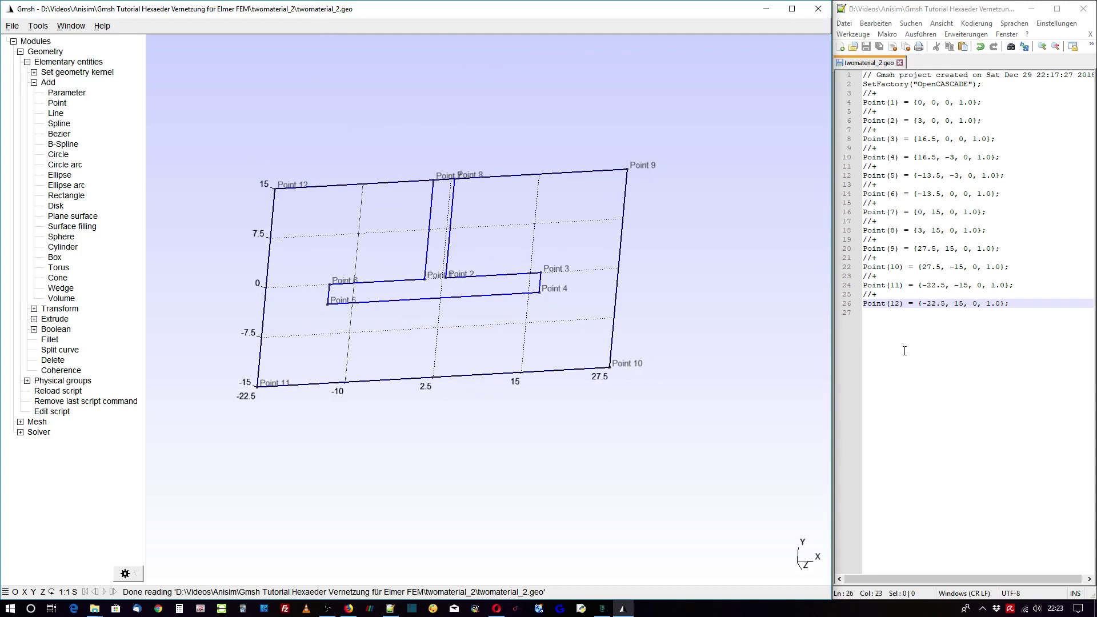
{"action": "left_click", "coordinate": [904, 351]}
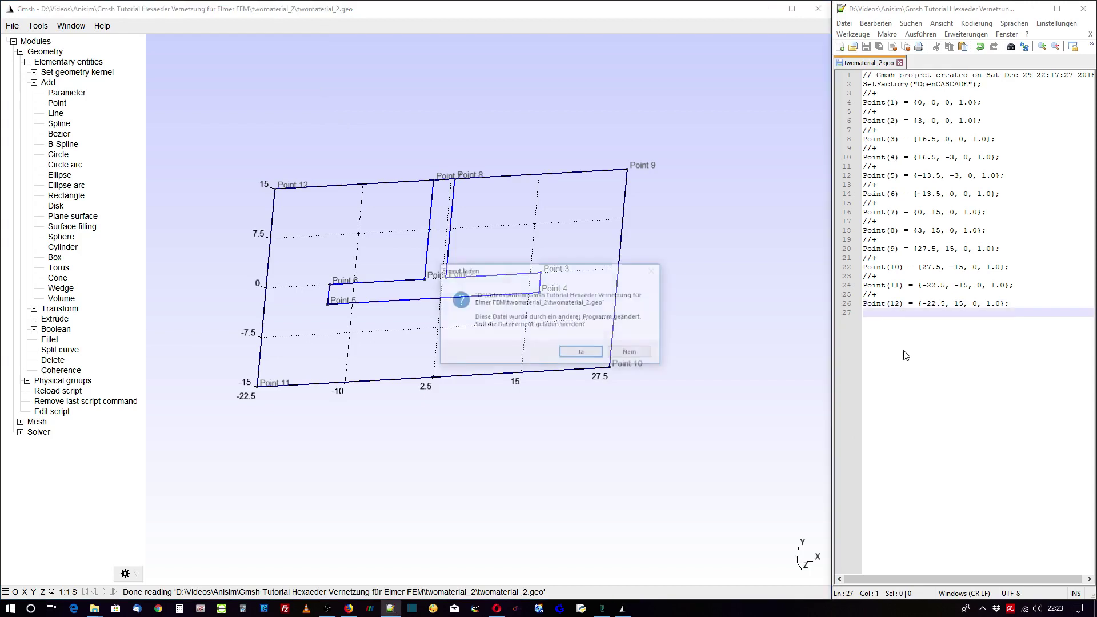
{"action": "left_click", "coordinate": [579, 355]}
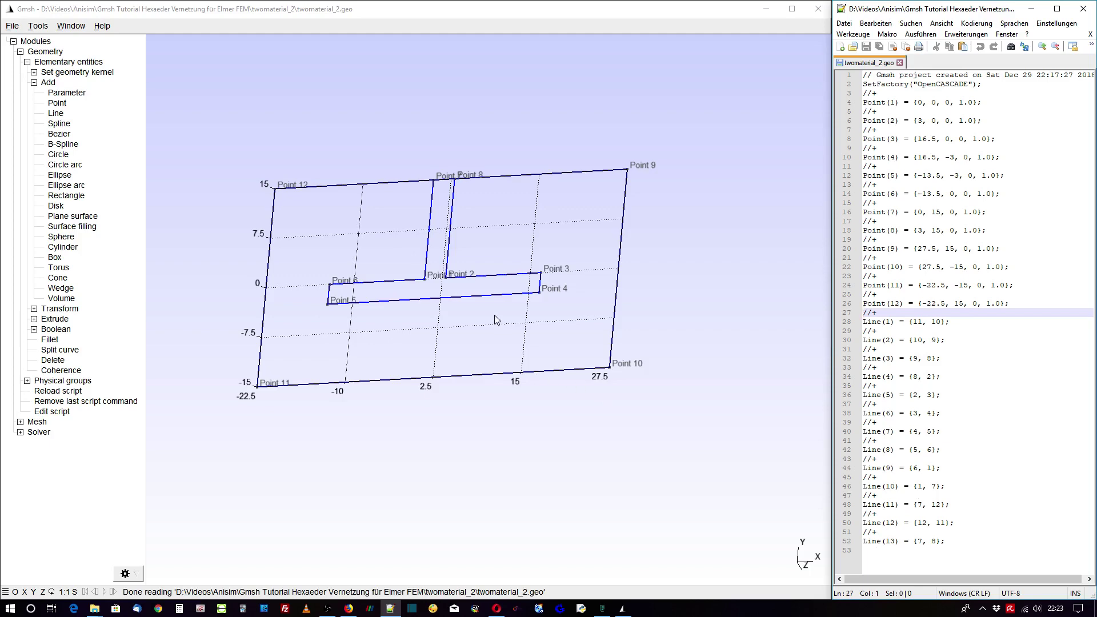
{"action": "mouse_move", "coordinate": [495, 315]}
{"action": "left_mouse_down"}
{"action": "mouse_move", "coordinate": [322, 137]}
{"action": "mouse_move", "coordinate": [458, 305]}
{"action": "mouse_move", "coordinate": [509, 237]}
{"action": "mouse_move", "coordinate": [564, 289]}
{"action": "mouse_move", "coordinate": [320, 246]}
{"action": "mouse_move", "coordinate": [352, 200]}
{"action": "mouse_move", "coordinate": [315, 229]}
{"action": "mouse_move", "coordinate": [335, 234]}
{"action": "left_mouse_up"}
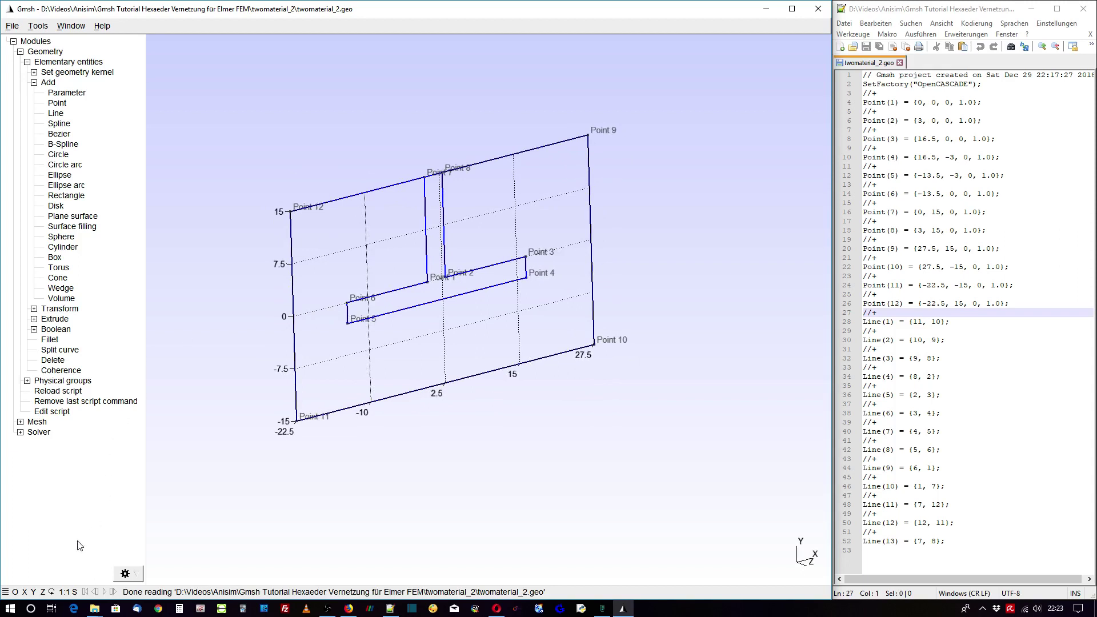
Hide the viewport axes and tick labels, and turn to a near-frontal view
{"action": "left_click", "coordinate": [15, 595]}
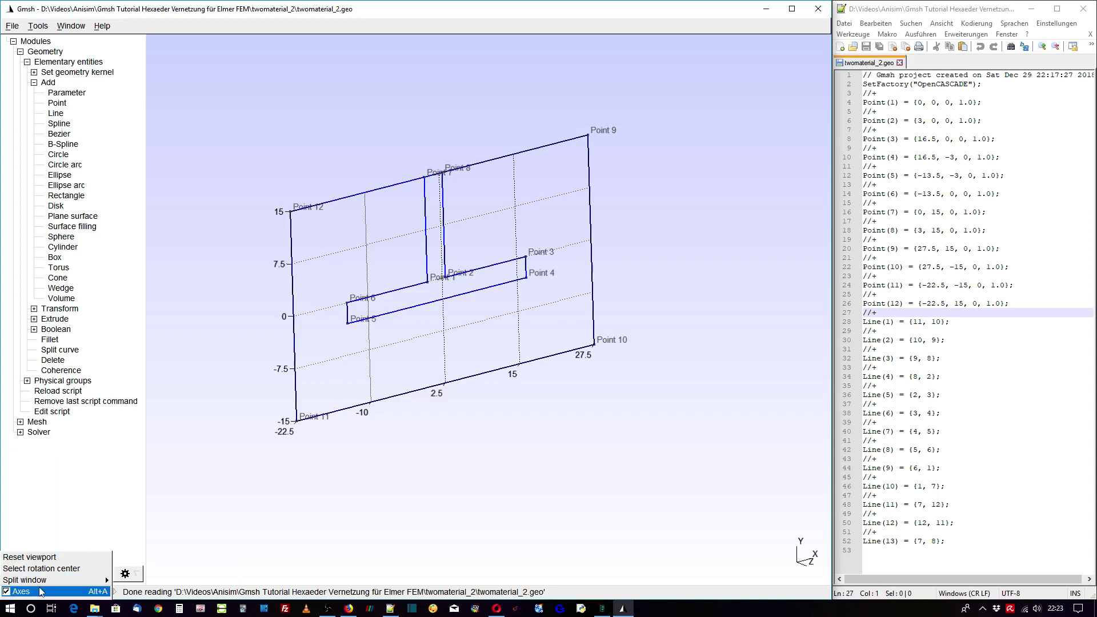
{"action": "left_click", "coordinate": [6, 592]}
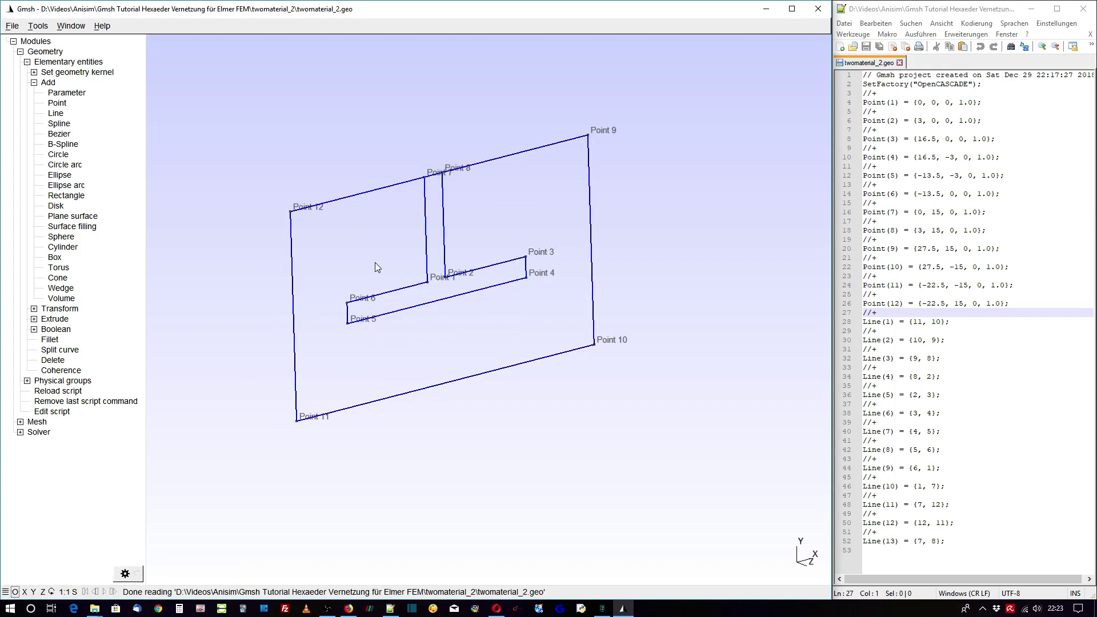
{"action": "mouse_move", "coordinate": [375, 267]}
{"action": "left_mouse_down"}
{"action": "mouse_move", "coordinate": [353, 218]}
{"action": "mouse_move", "coordinate": [375, 273]}
{"action": "mouse_move", "coordinate": [356, 260]}
{"action": "left_mouse_up"}
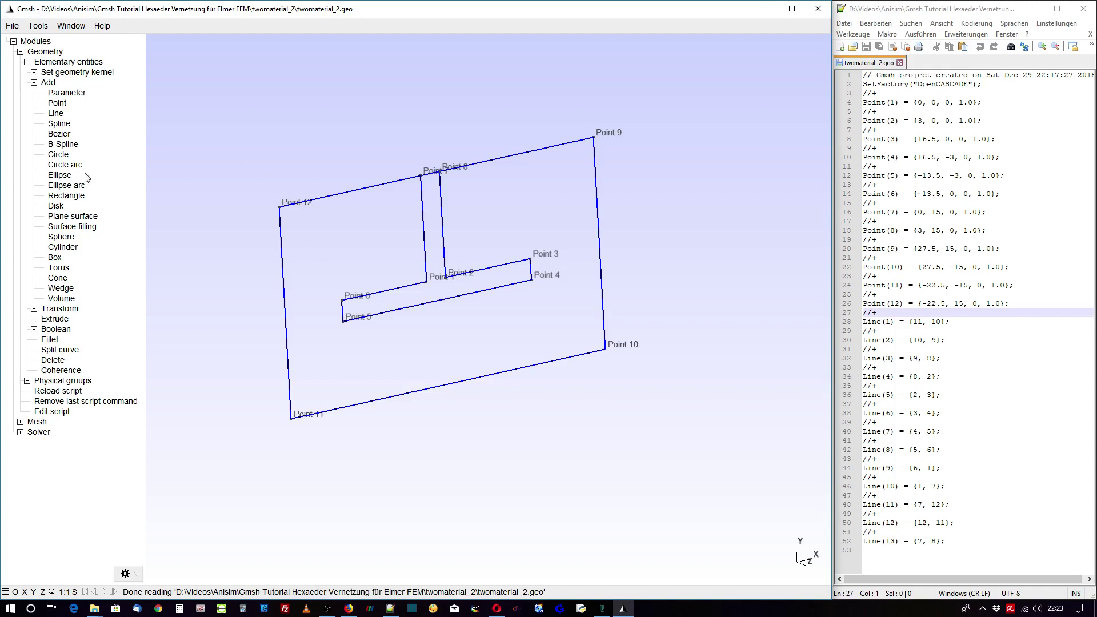
Create the block plane surface from the outer loop with the T-shaped loop as hole
{"action": "left_click", "coordinate": [81, 218]}
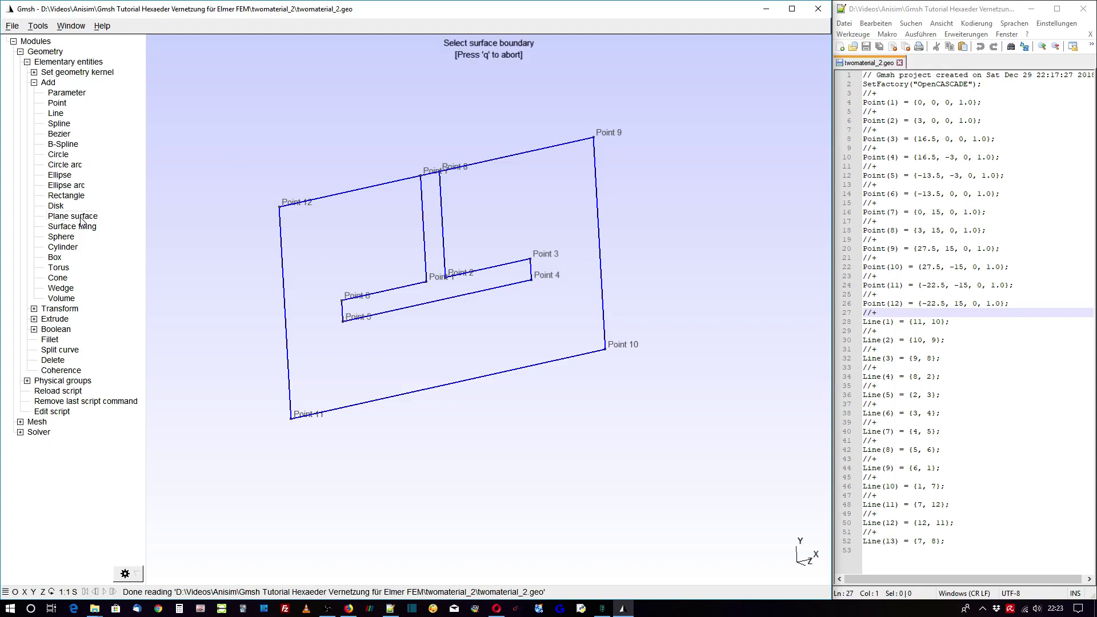
{"action": "left_click", "coordinate": [282, 281]}
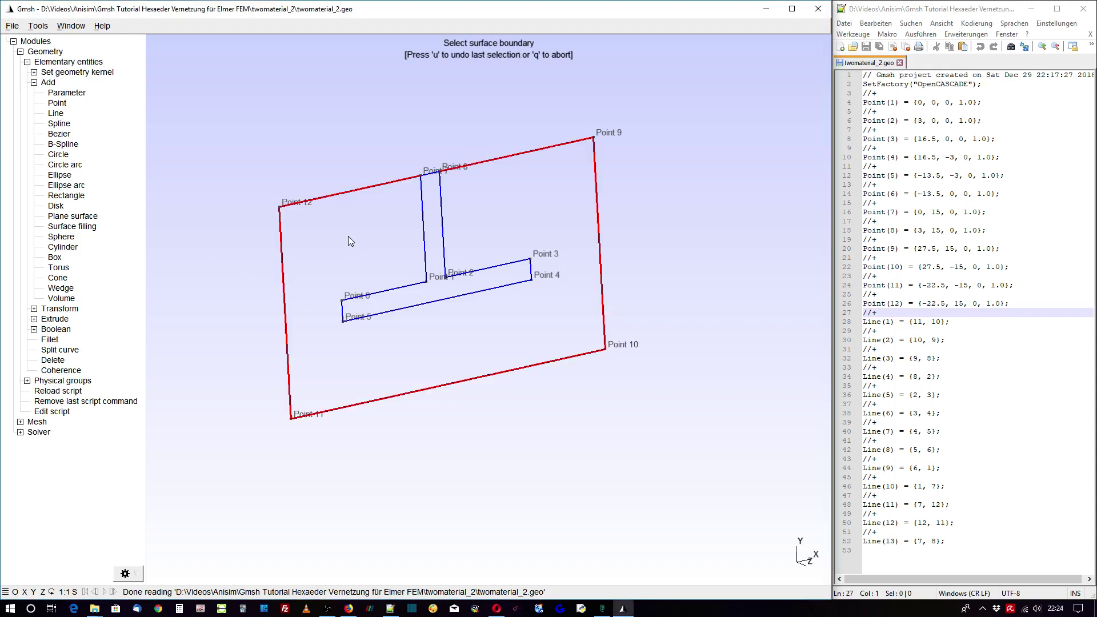
{"action": "left_click", "coordinate": [424, 263]}
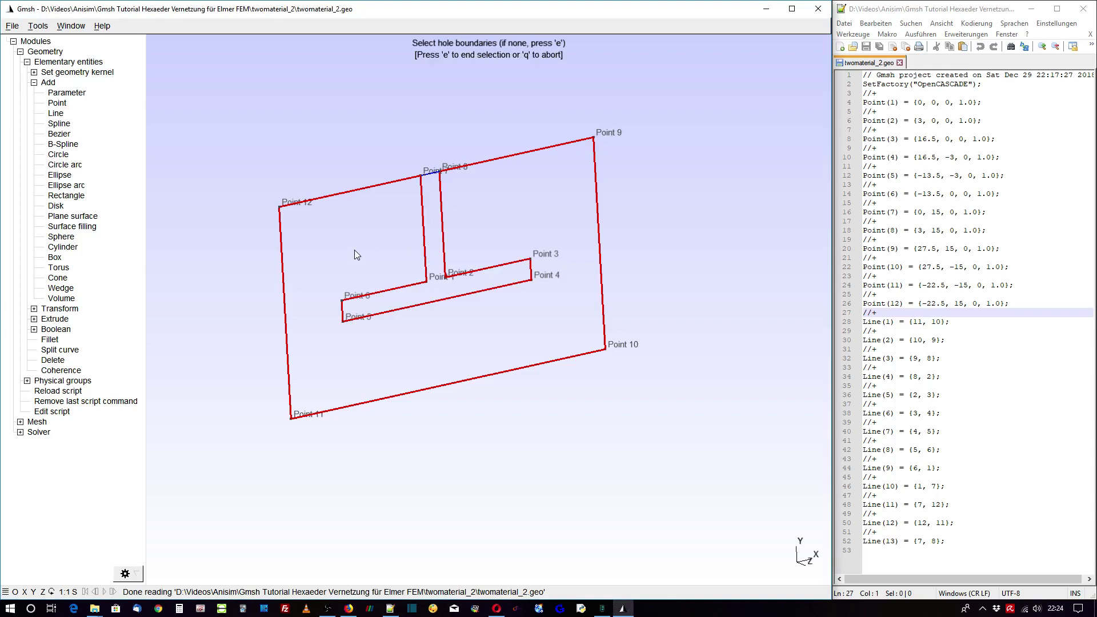
{"action": "key", "text": "e"}
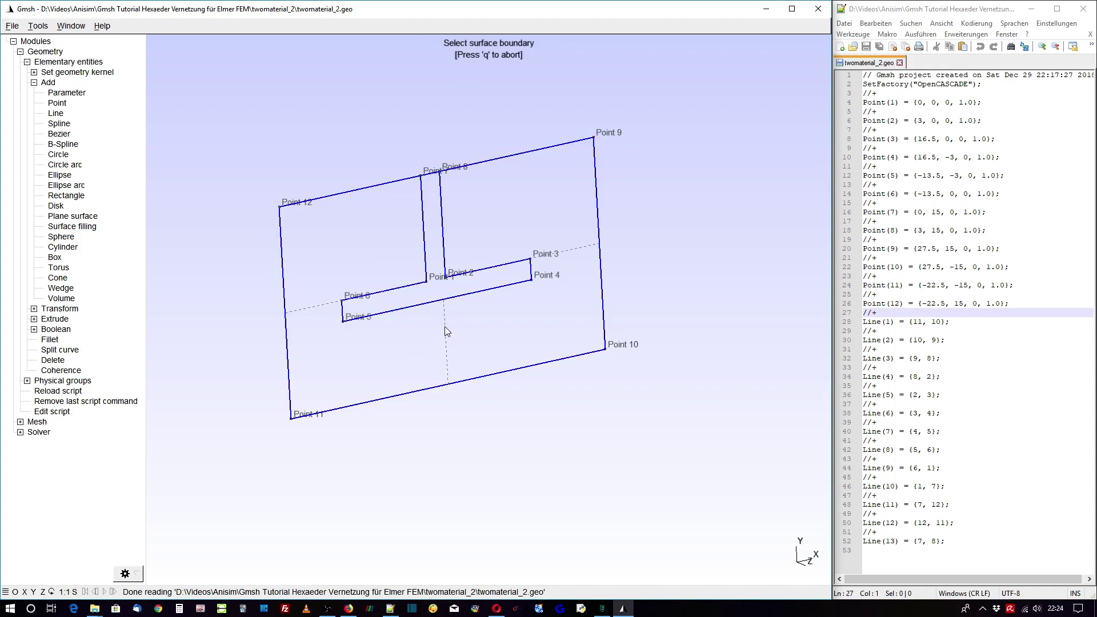
Create the T-shaped inclusion plane surface from its loop and stop adding surfaces
{"action": "left_click", "coordinate": [425, 260]}
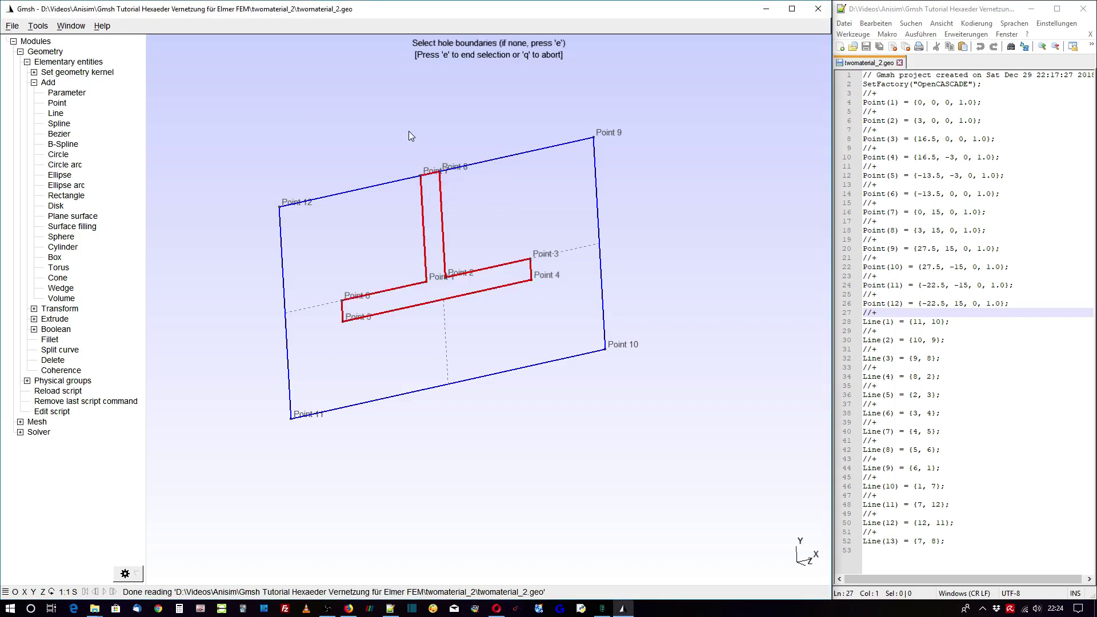
{"action": "key", "text": "e"}
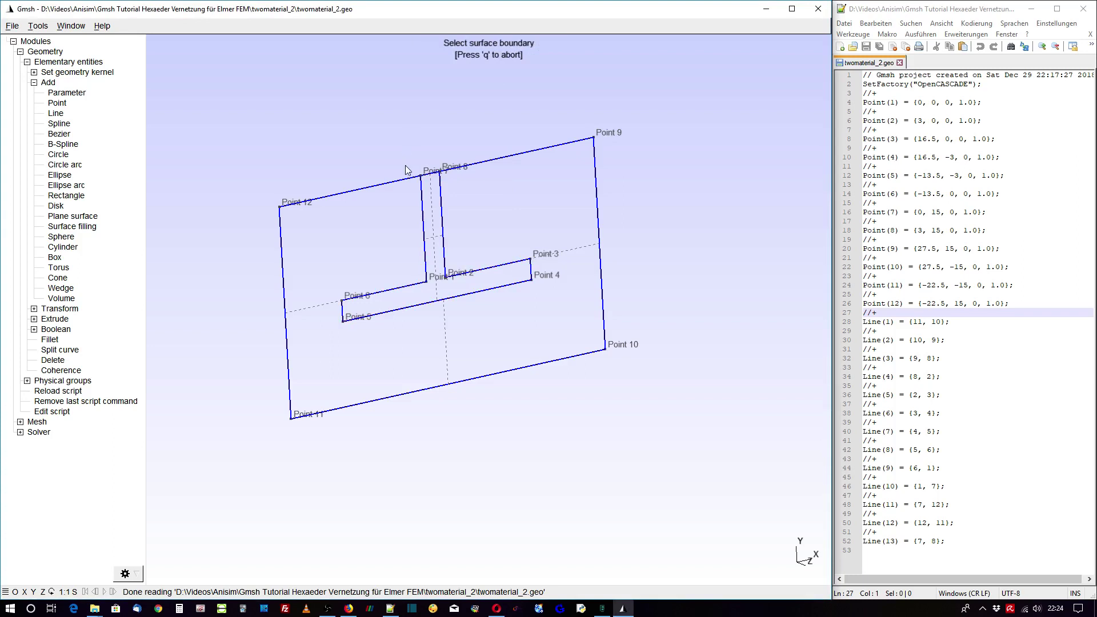
{"action": "left_click_drag", "start_coordinate": [512, 324], "coordinate": [394, 322]}
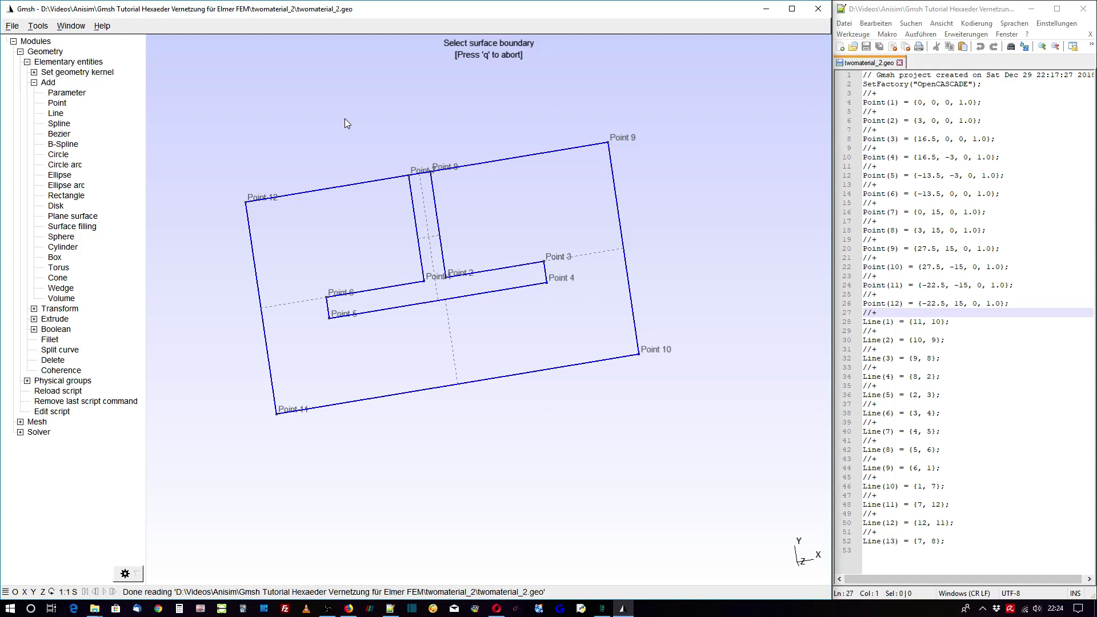
{"action": "key", "text": "q"}
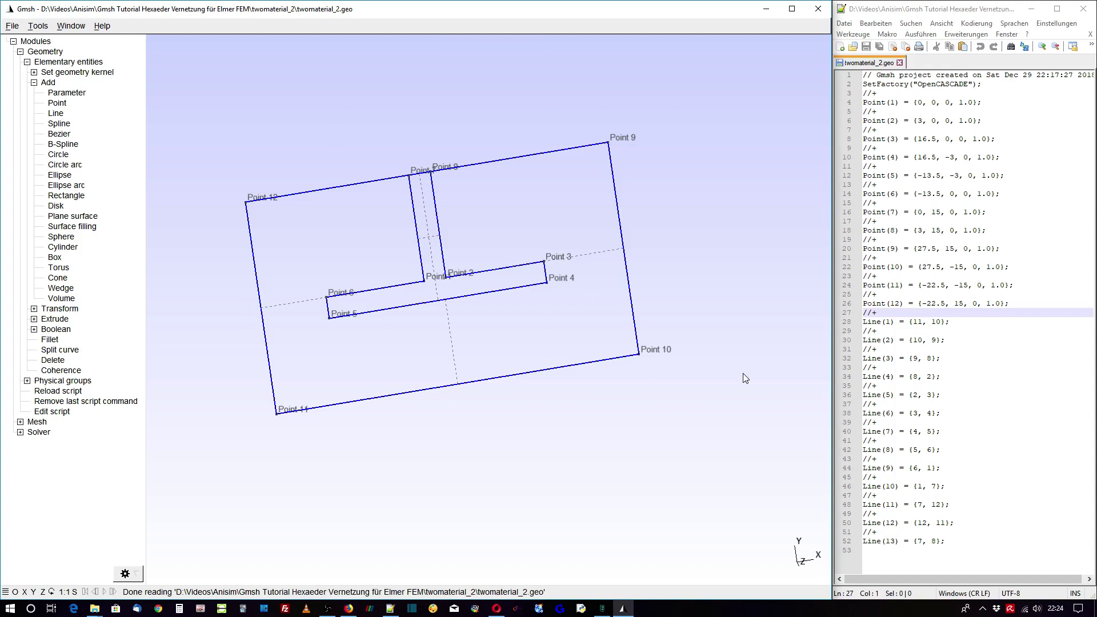
{"action": "left_click", "coordinate": [892, 554]}
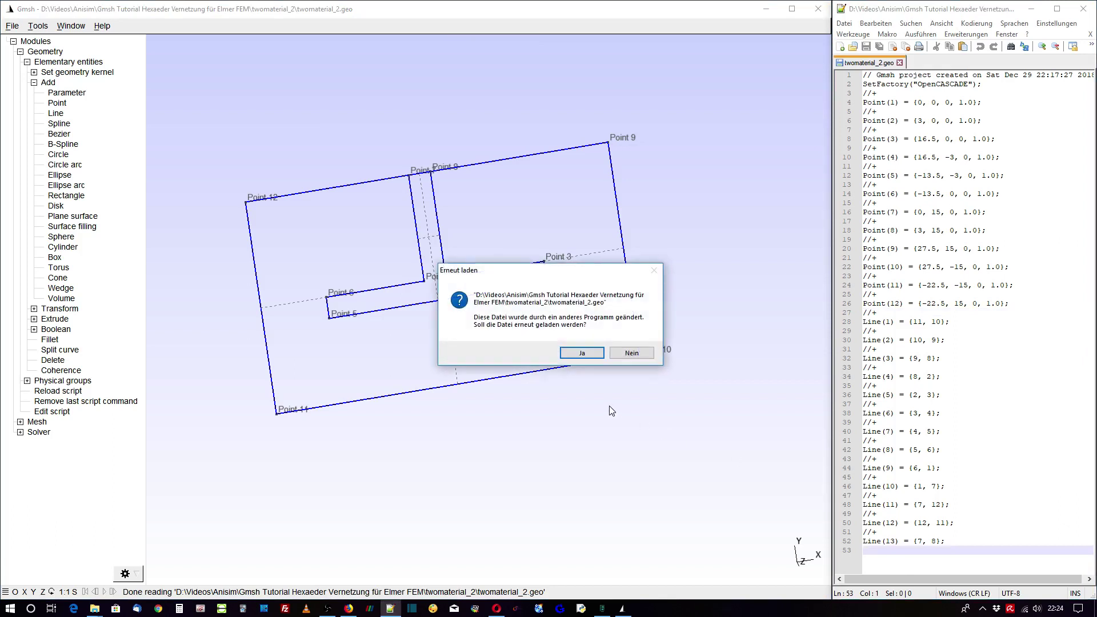
Reload twomaterial_2.geo to list Curve Loops 1–2 and Plane Surfaces 1–2
{"action": "left_click", "coordinate": [587, 354]}
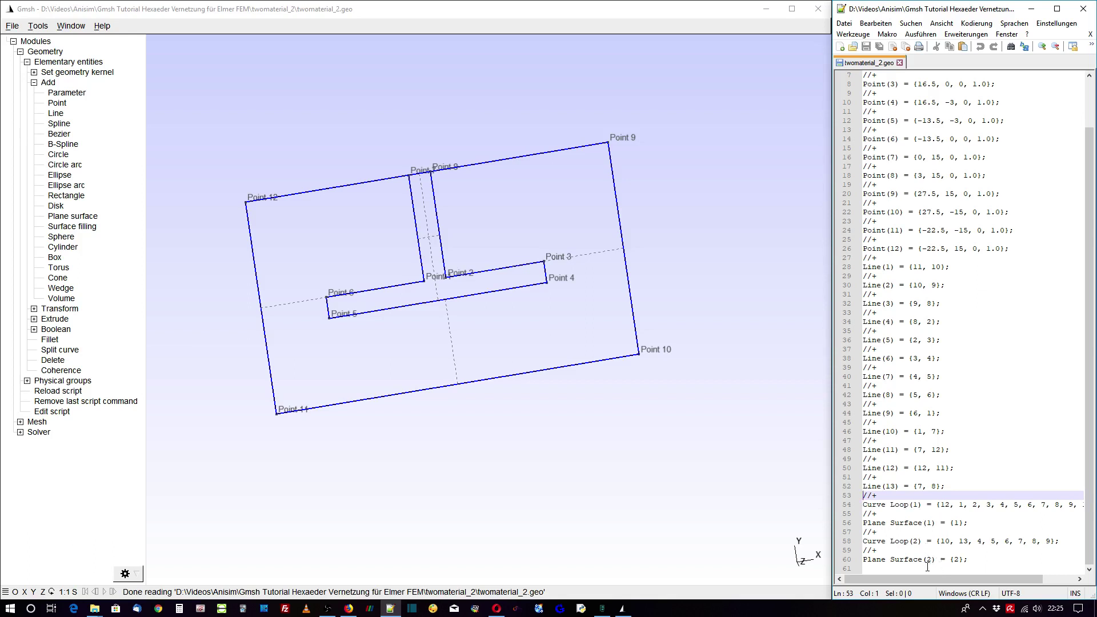
{"action": "mouse_move", "coordinate": [380, 278]}
{"action": "left_mouse_down"}
{"action": "mouse_move", "coordinate": [444, 278]}
{"action": "mouse_move", "coordinate": [362, 248]}
{"action": "mouse_move", "coordinate": [385, 263]}
{"action": "left_mouse_up"}
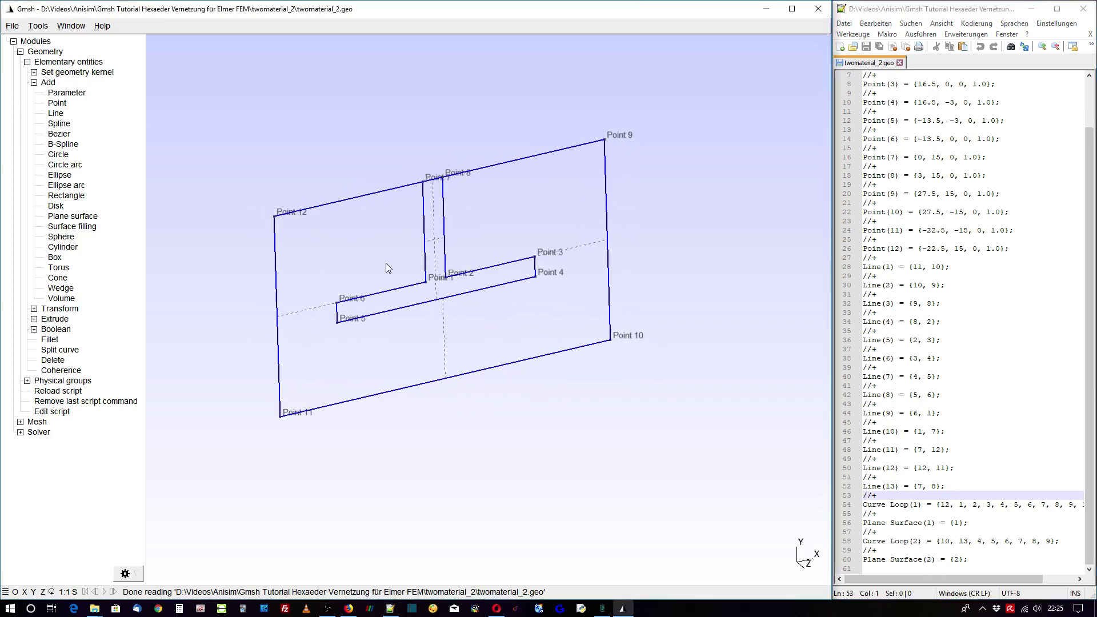
Turn on surface labels and turn off point labels in the Geometry visibility options
{"action": "left_click", "coordinate": [38, 26]}
{"action": "left_click", "coordinate": [40, 41]}
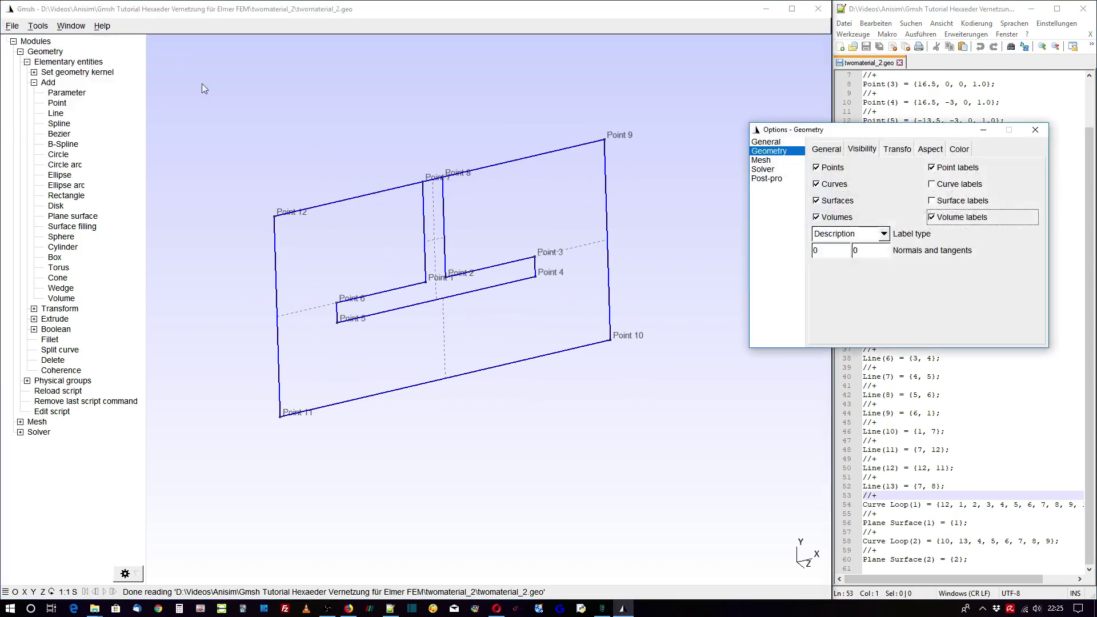
{"action": "left_click", "coordinate": [795, 152]}
{"action": "left_click", "coordinate": [865, 149]}
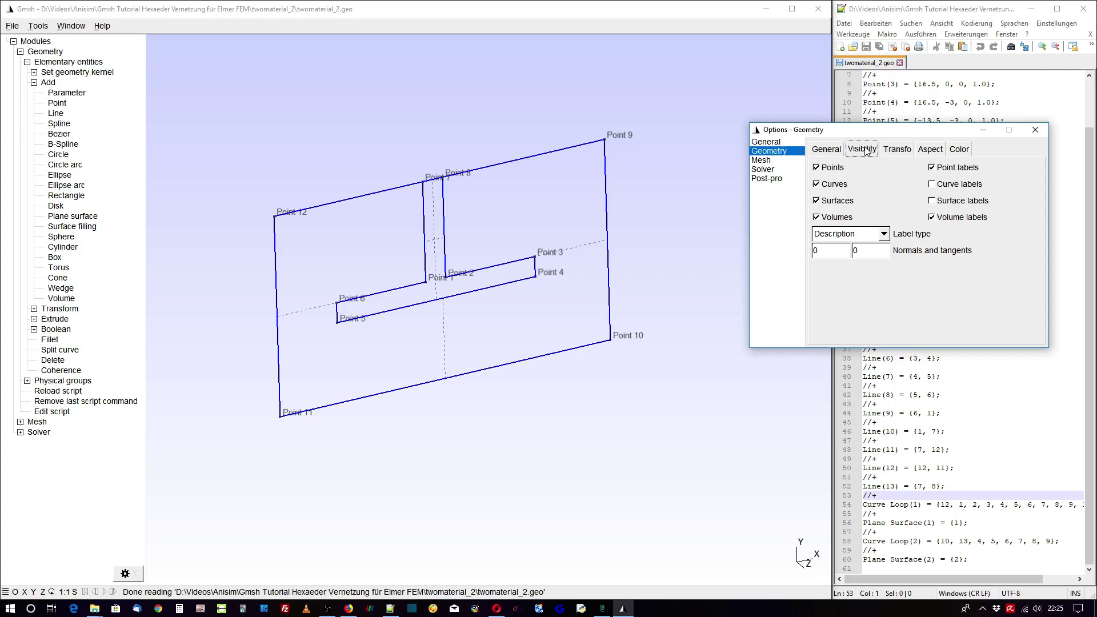
{"action": "left_click", "coordinate": [932, 201]}
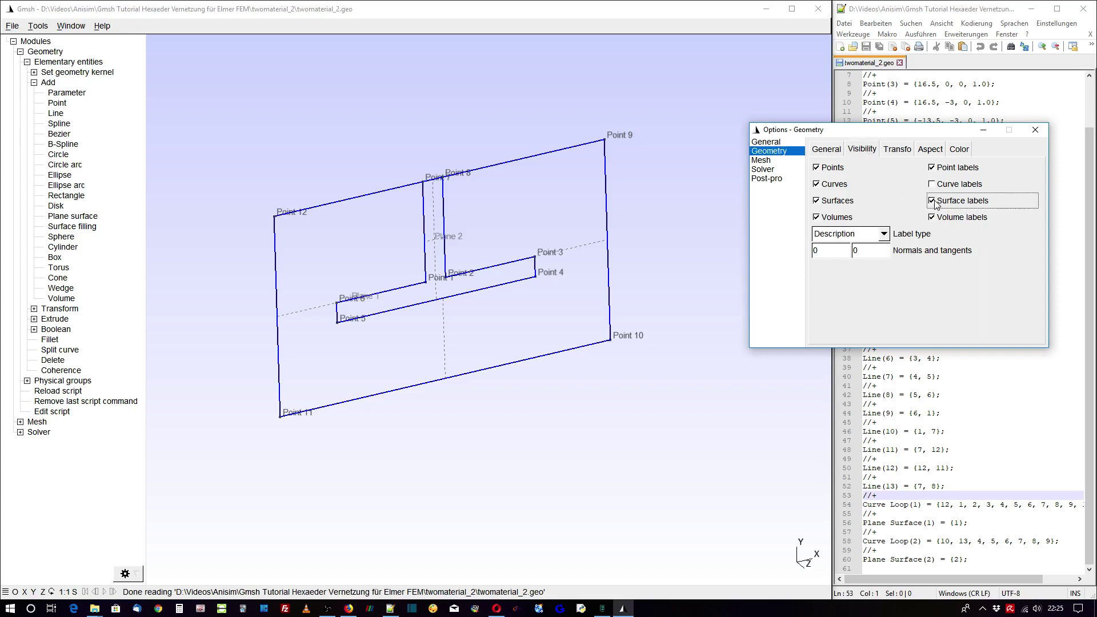
{"action": "left_click", "coordinate": [932, 168]}
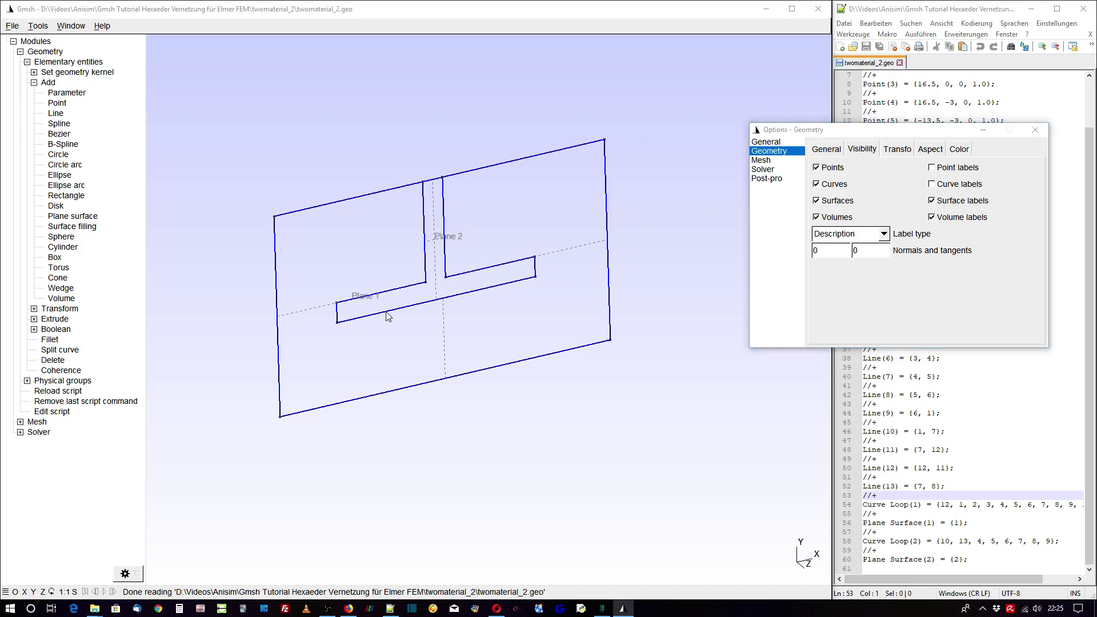
{"action": "left_click_drag", "start_coordinate": [384, 311], "coordinate": [368, 298]}
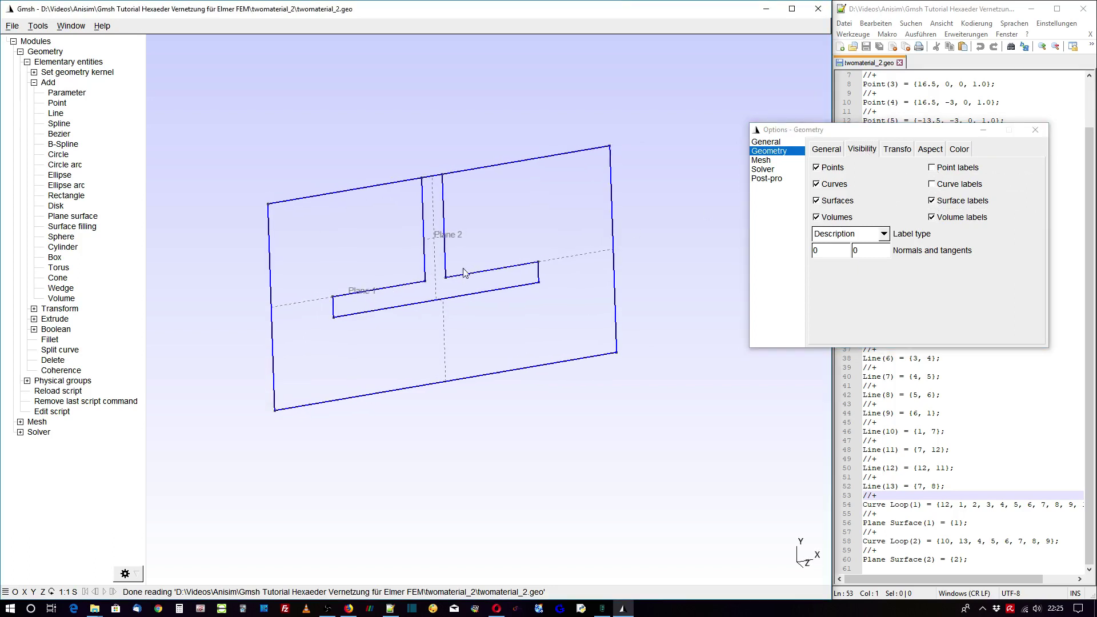
{"action": "left_click", "coordinate": [1034, 130]}
{"action": "left_click_drag", "start_coordinate": [329, 235], "coordinate": [379, 273]}
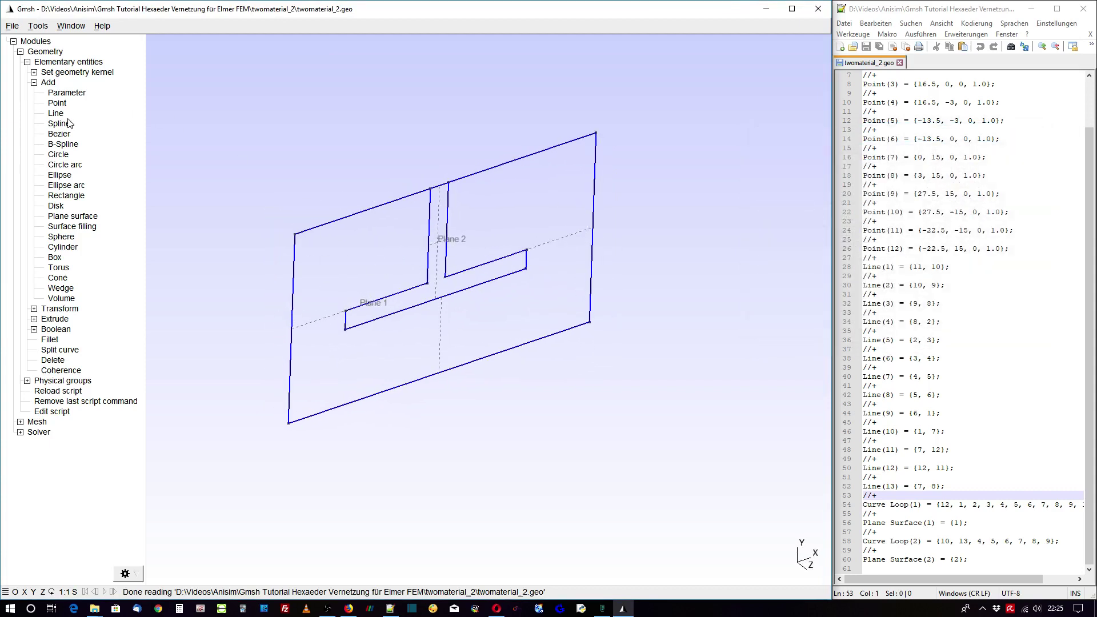
Set up a Translate extrusion with offsets 0, 0, 5 and 3 mesh layers
{"action": "left_click", "coordinate": [33, 83]}
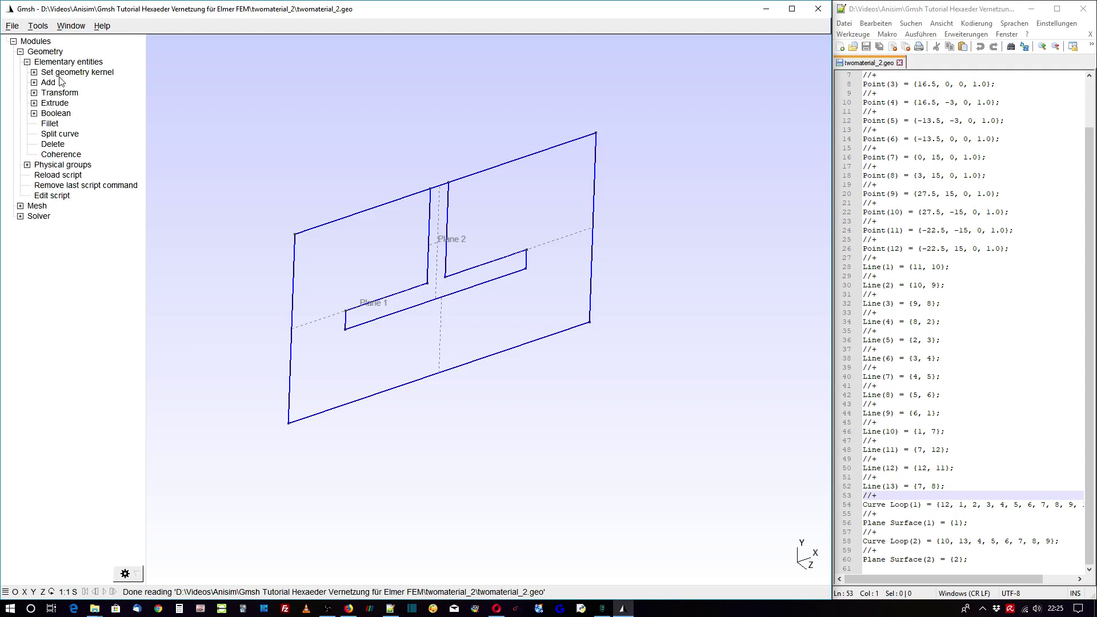
{"action": "left_click", "coordinate": [34, 104]}
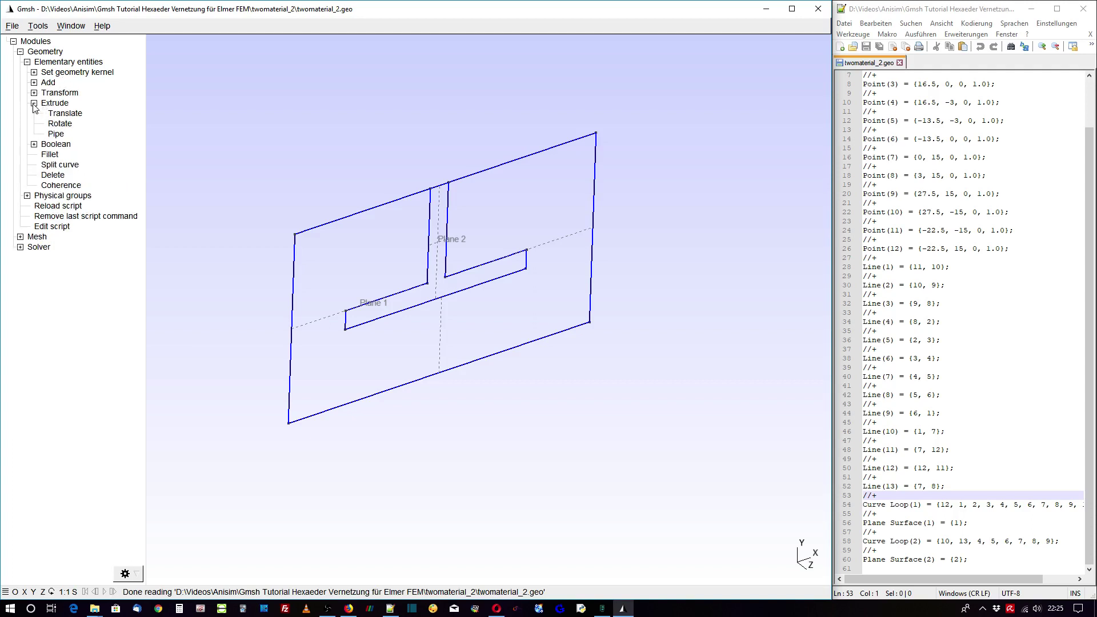
{"action": "left_click", "coordinate": [65, 113]}
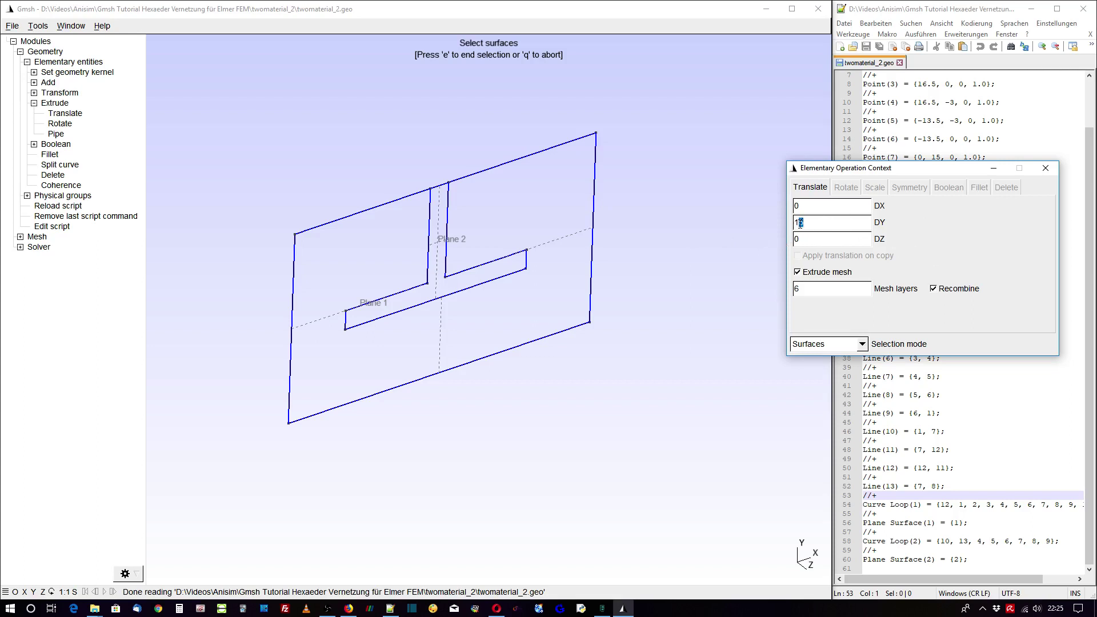
{"action": "left_click_drag", "start_coordinate": [816, 225], "coordinate": [794, 223]}
{"action": "type", "text": "0"}
{"action": "left_click", "coordinate": [798, 240]}
{"action": "type", "text": "5"}
{"action": "double_click", "coordinate": [799, 288]}
{"action": "type", "text": "3"}
{"action": "left_click", "coordinate": [862, 345]}
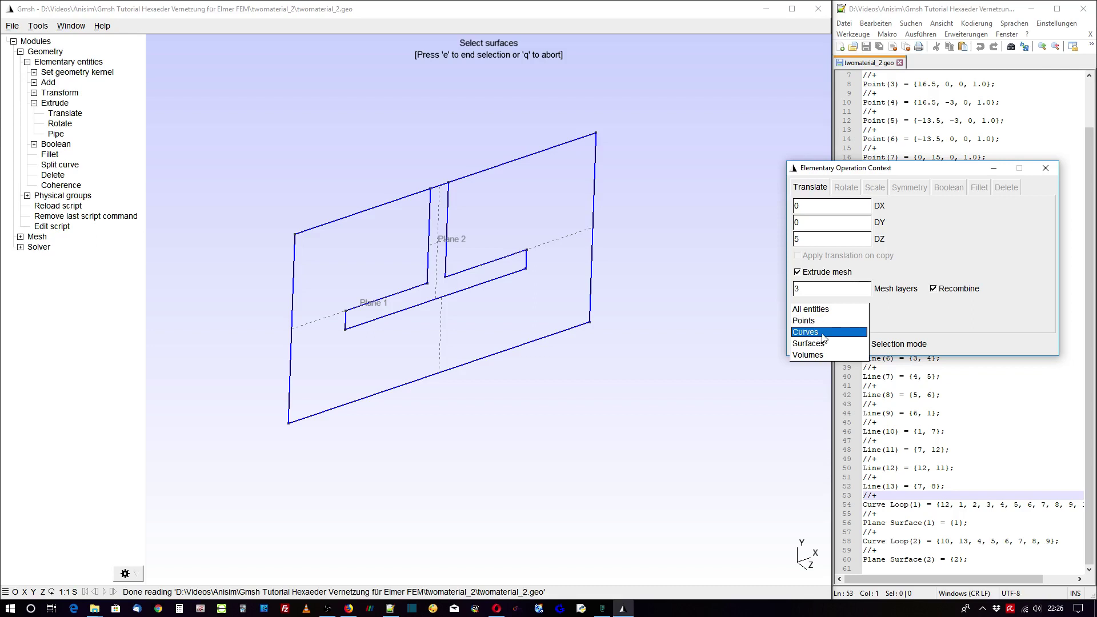
With surface picking, extrude the T-shaped Plane 2 5 units along Z
{"action": "left_click", "coordinate": [821, 334]}
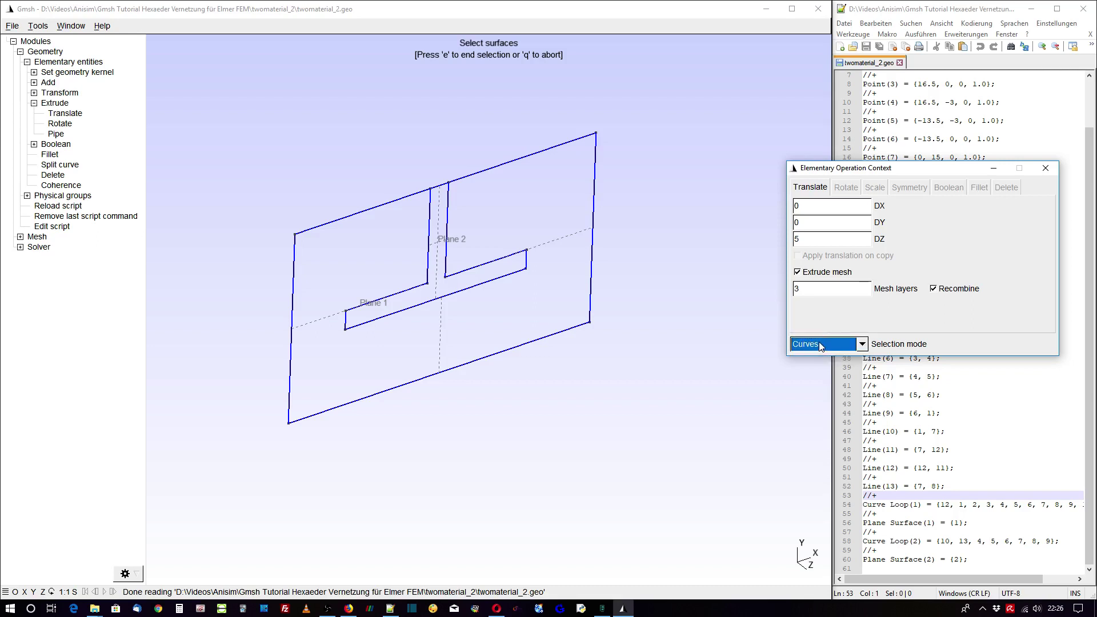
{"action": "left_click", "coordinate": [821, 345]}
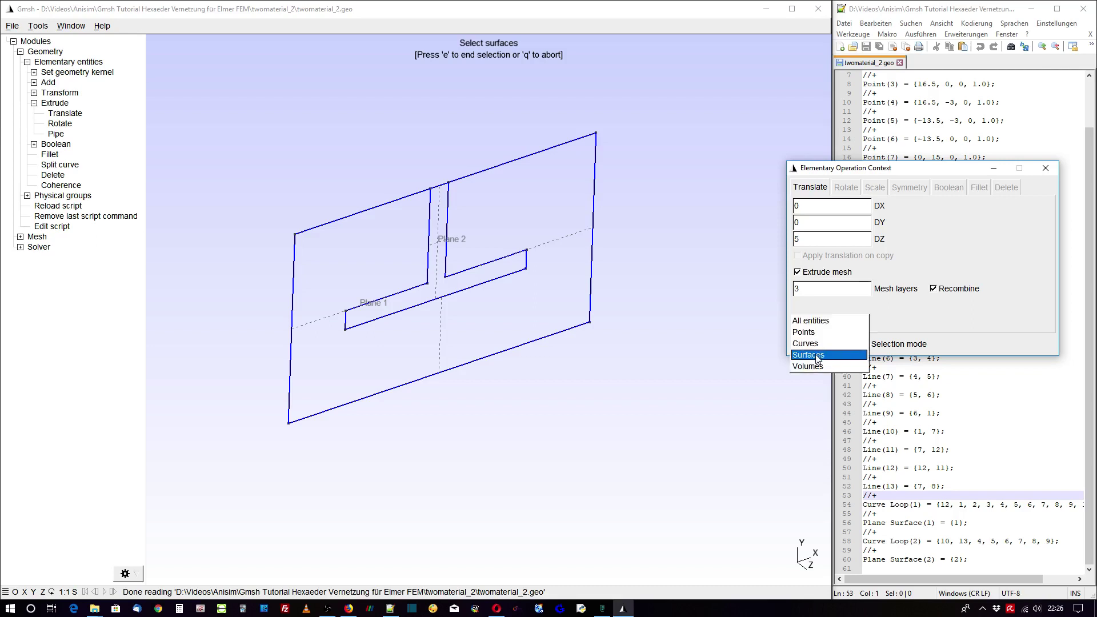
{"action": "left_click", "coordinate": [819, 356]}
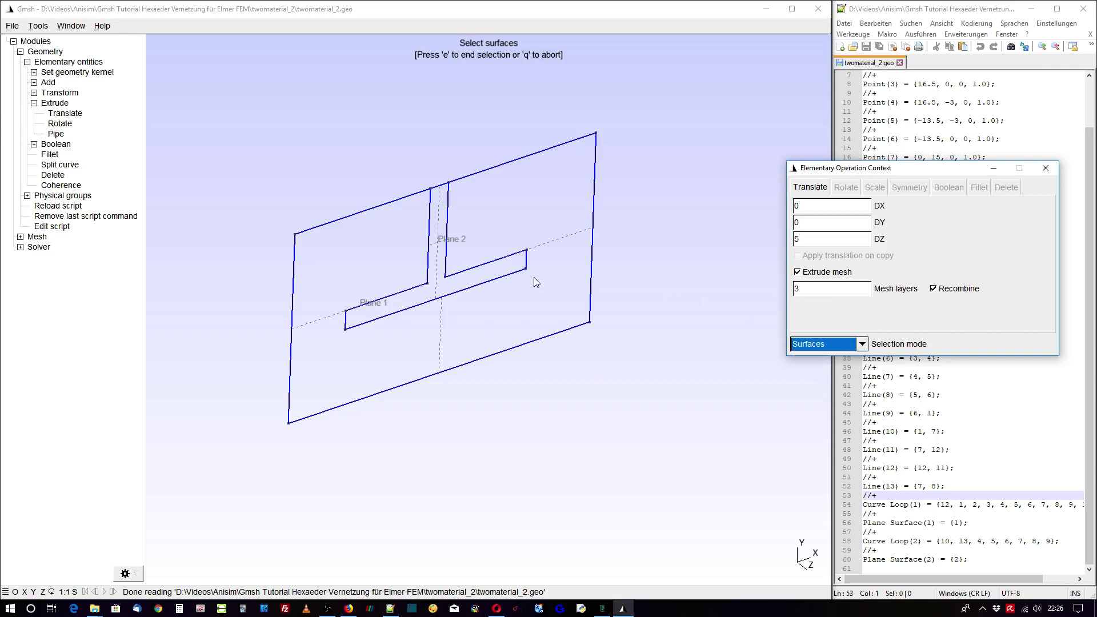
{"action": "left_click", "coordinate": [436, 278]}
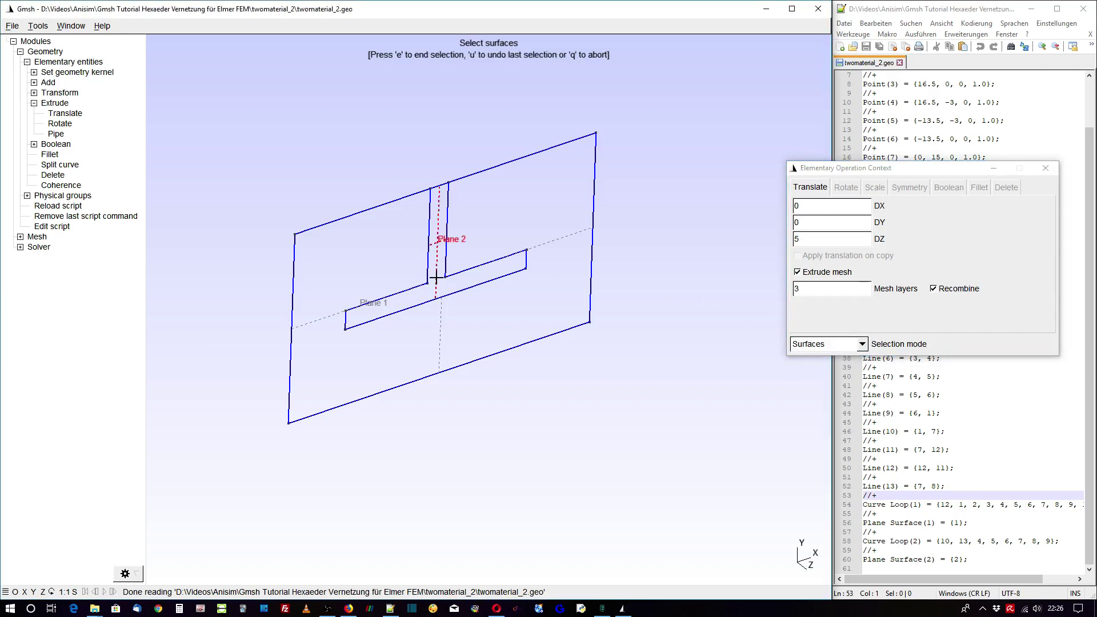
{"action": "key", "text": "e"}
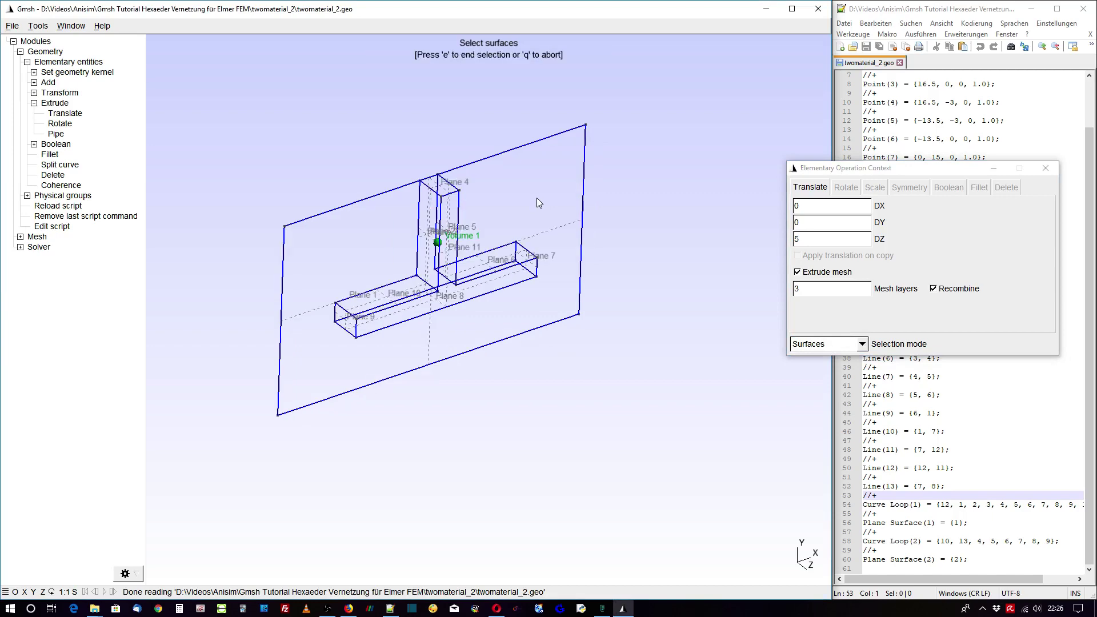
{"action": "mouse_move", "coordinate": [538, 388]}
{"action": "left_mouse_down"}
{"action": "mouse_move", "coordinate": [497, 345]}
{"action": "mouse_move", "coordinate": [502, 325]}
{"action": "left_mouse_up"}
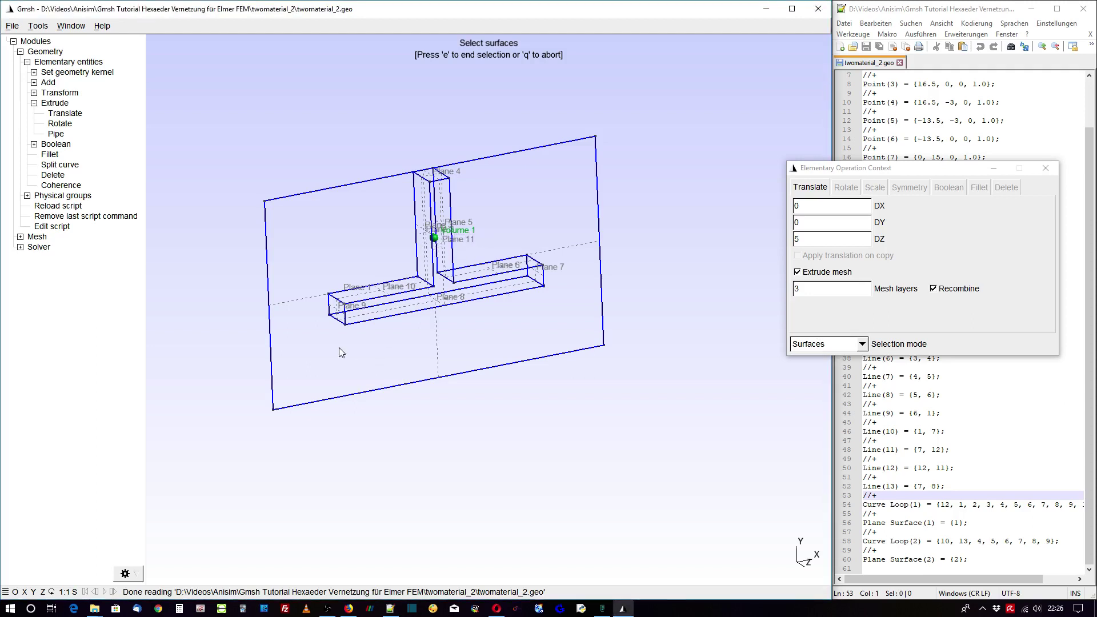
Extrude the surrounding block surface Plane 1 5 units along Z
{"action": "left_click", "coordinate": [303, 303]}
{"action": "key", "text": "e"}
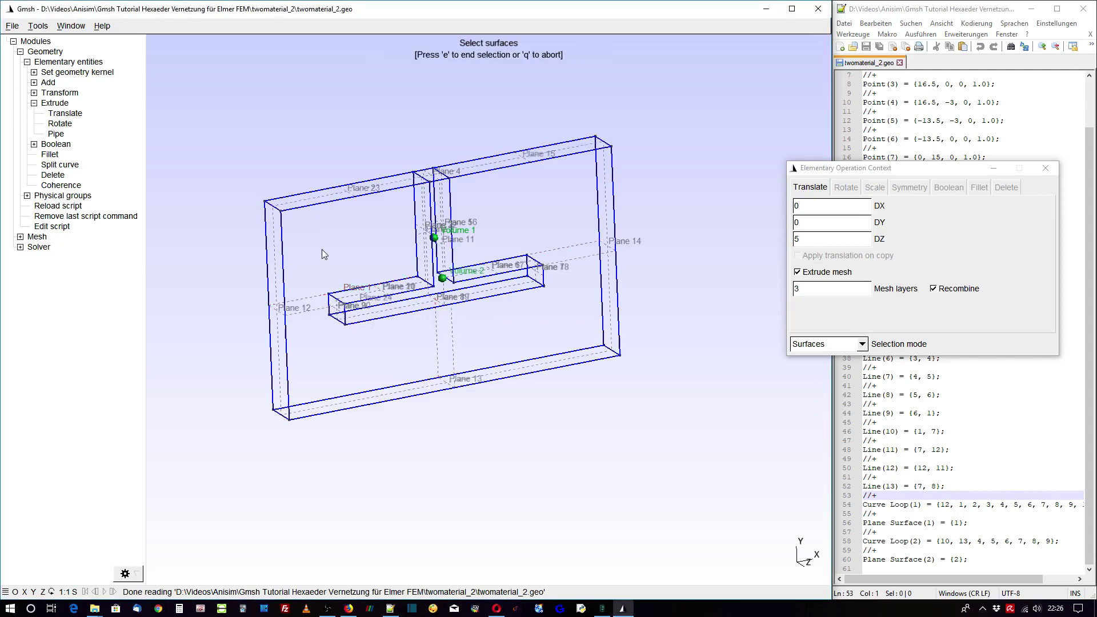
{"action": "left_click_drag", "start_coordinate": [332, 236], "coordinate": [410, 273]}
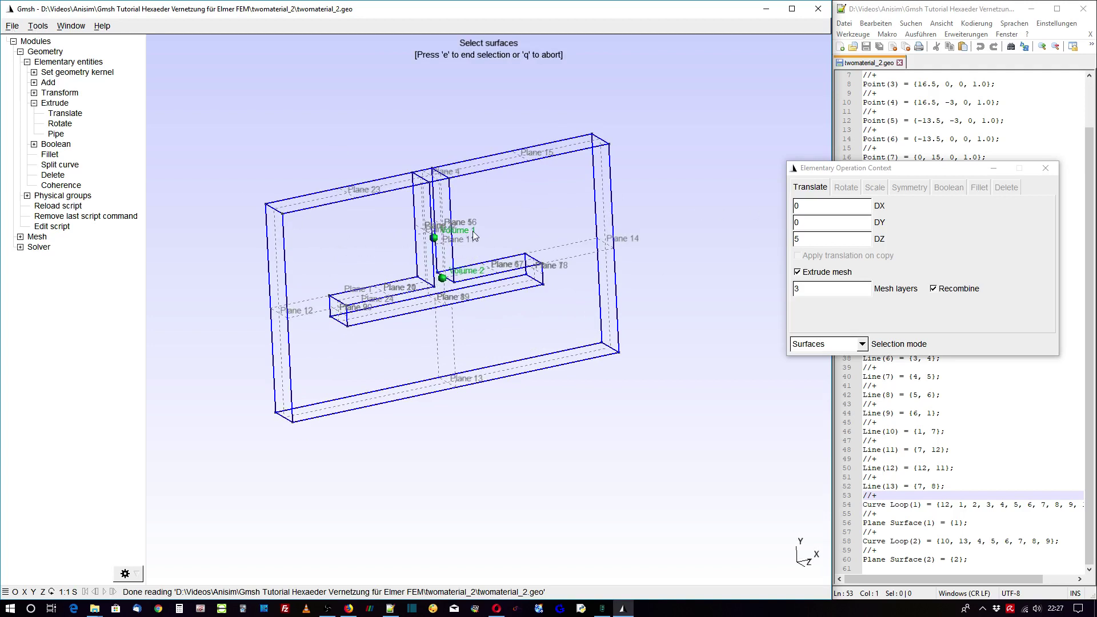
{"action": "mouse_move", "coordinate": [334, 259]}
{"action": "left_mouse_down"}
{"action": "mouse_move", "coordinate": [289, 194]}
{"action": "mouse_move", "coordinate": [348, 274]}
{"action": "left_mouse_up"}
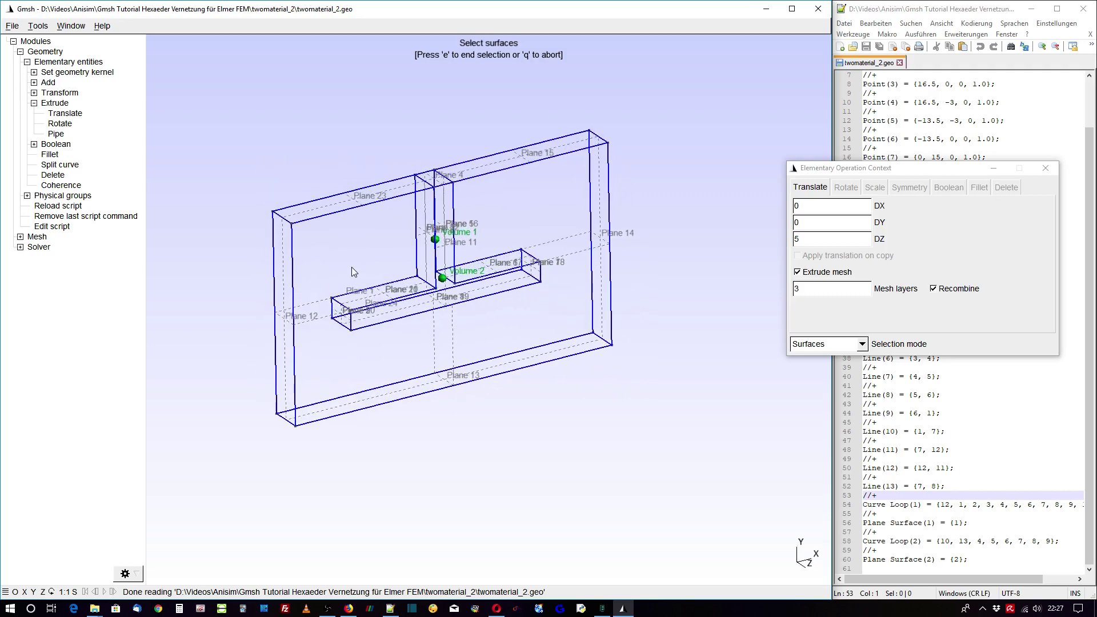
{"action": "left_click", "coordinate": [38, 27]}
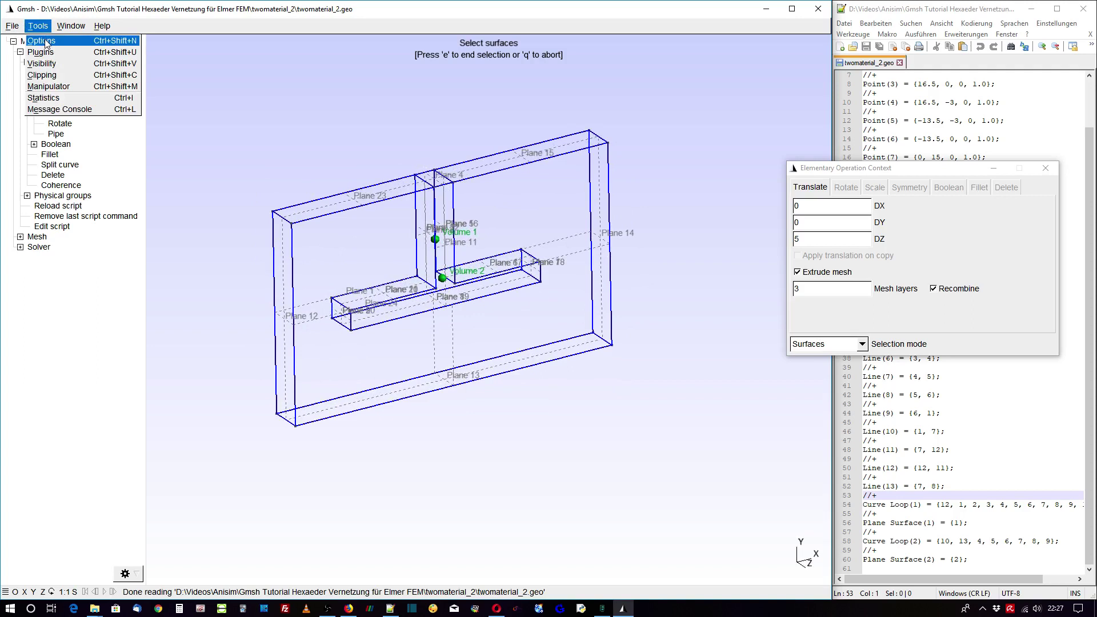
Hide the surface labels in the Geometry options
{"action": "left_click", "coordinate": [45, 41]}
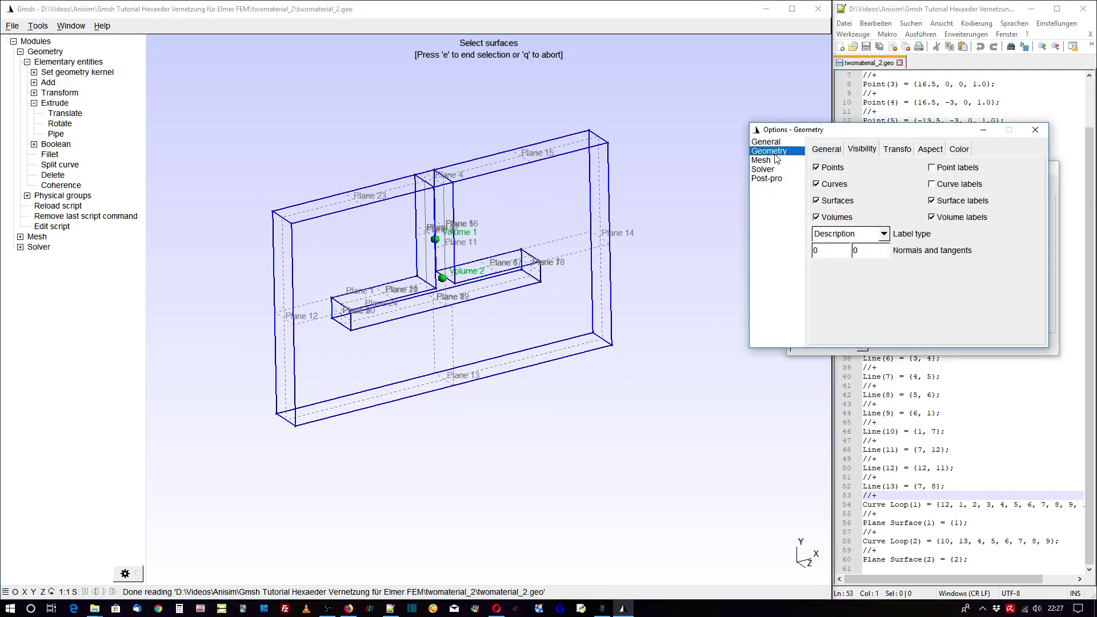
{"action": "left_click", "coordinate": [865, 149]}
{"action": "left_click", "coordinate": [932, 200]}
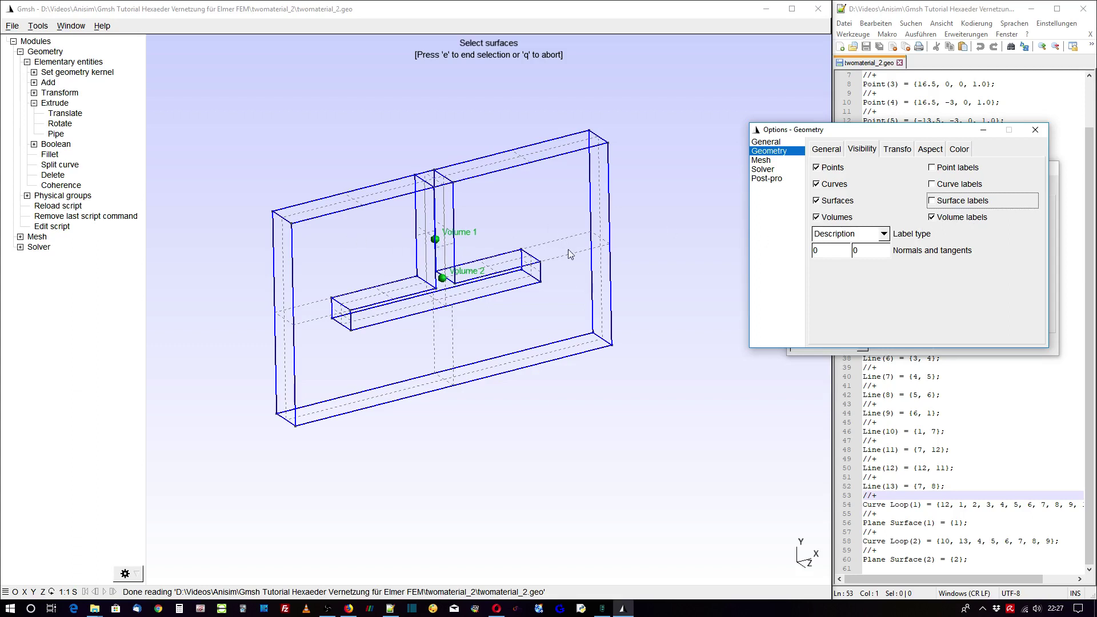
Change the geometry volume colour to dark red and close the options
{"action": "left_click", "coordinate": [961, 150]}
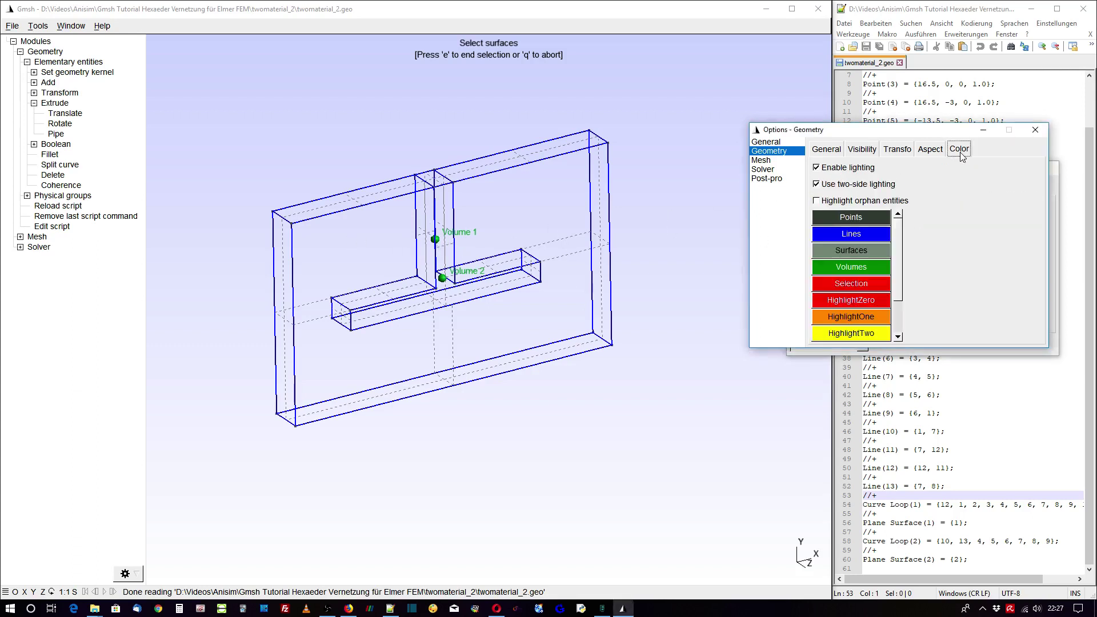
{"action": "left_click", "coordinate": [852, 266]}
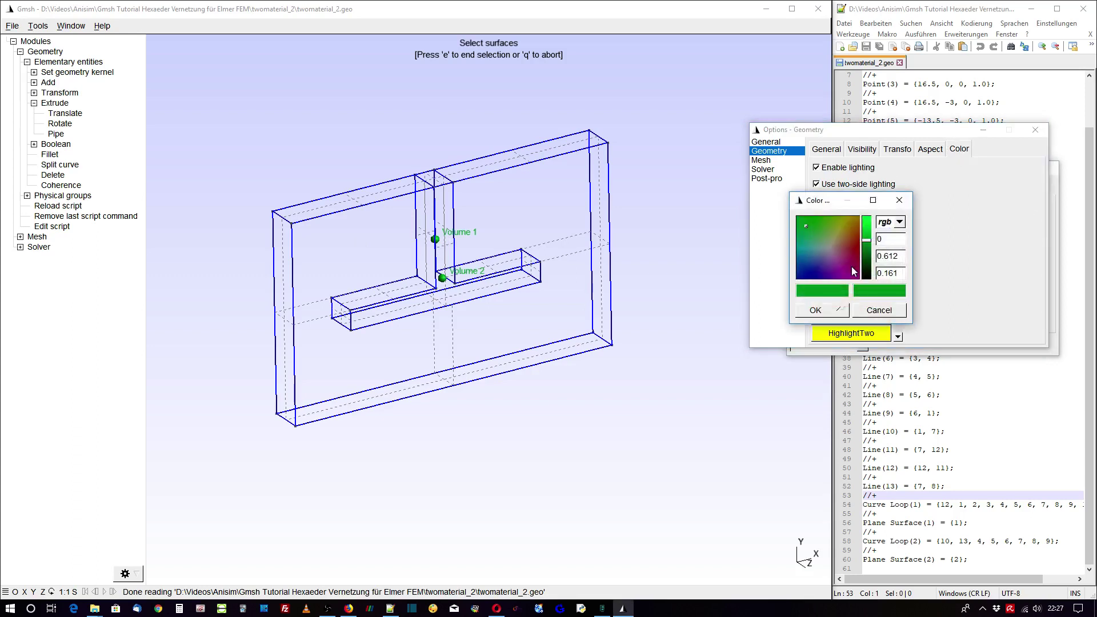
{"action": "left_click", "coordinate": [854, 249]}
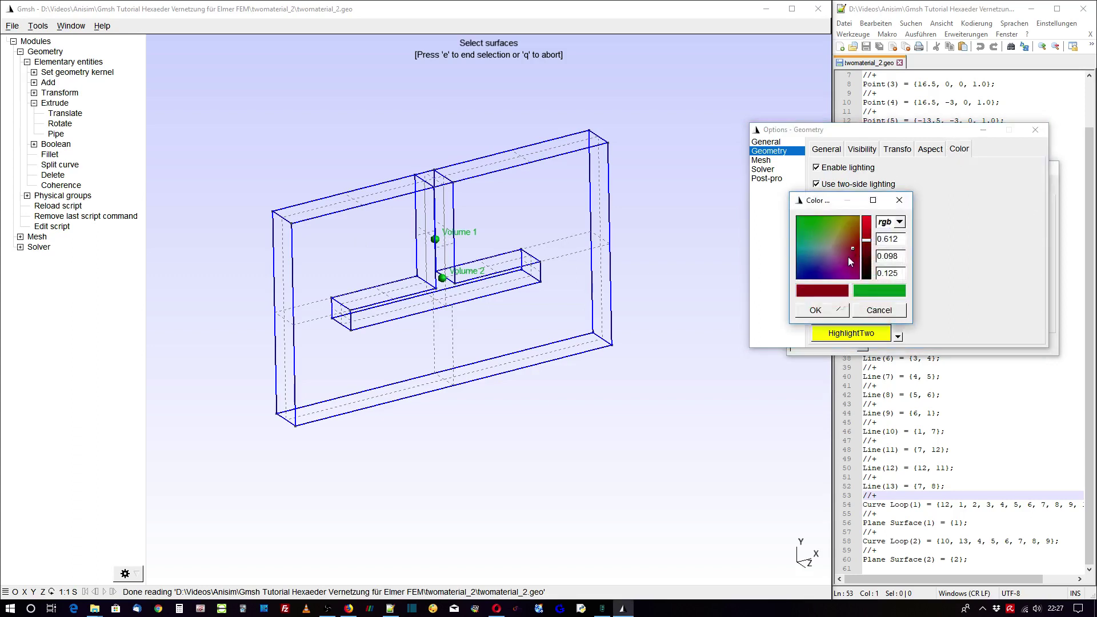
{"action": "left_click_drag", "start_coordinate": [868, 240], "coordinate": [868, 228]}
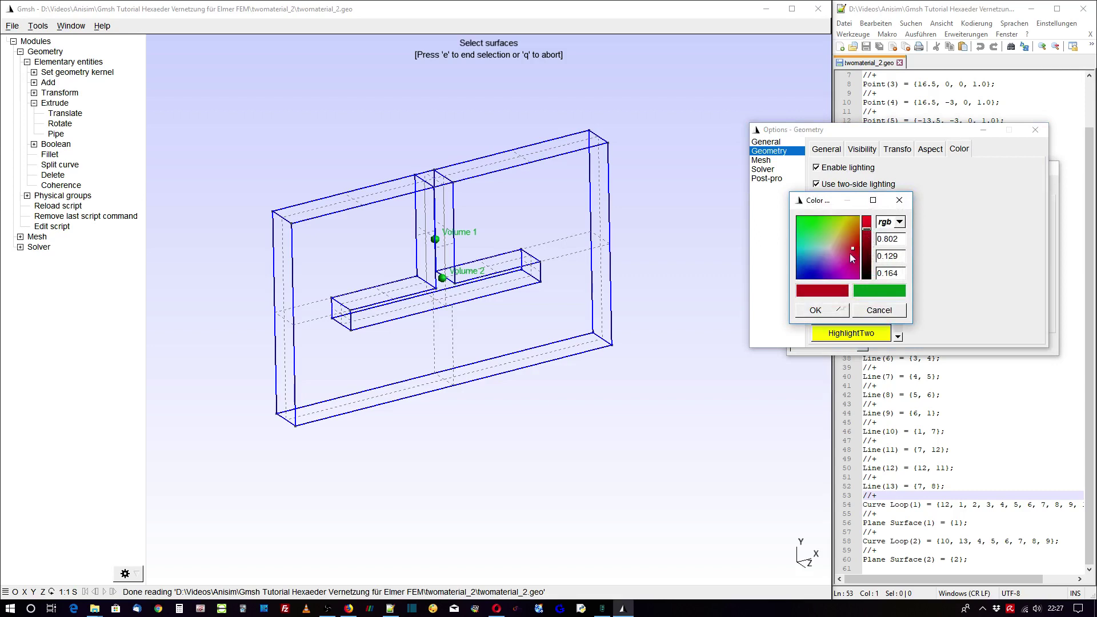
{"action": "left_click", "coordinate": [827, 311]}
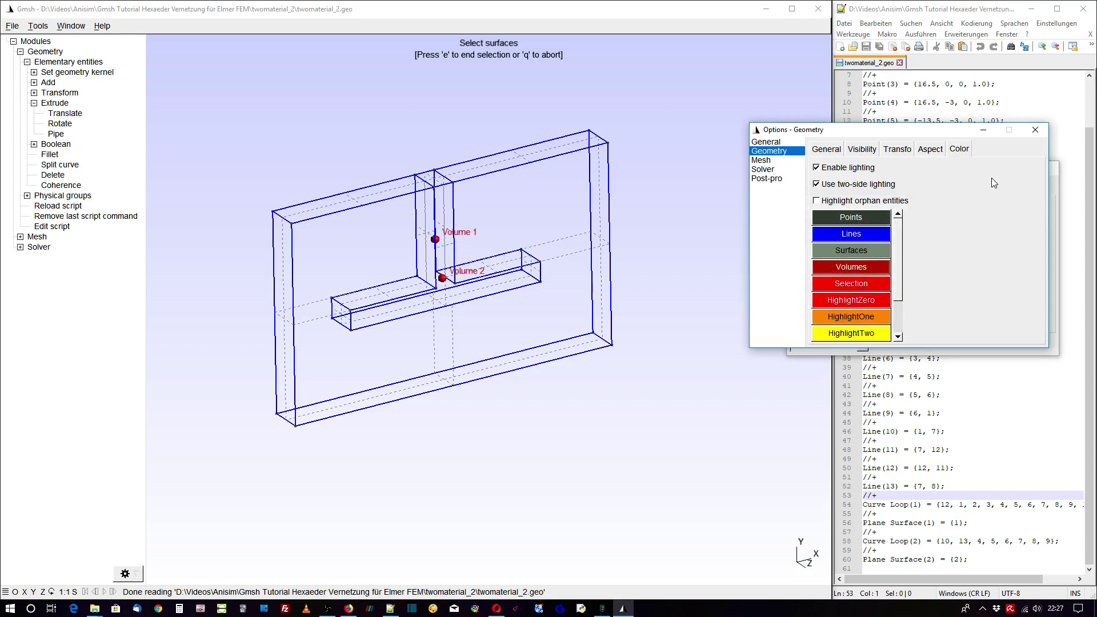
{"action": "left_click_drag", "start_coordinate": [486, 223], "coordinate": [483, 232]}
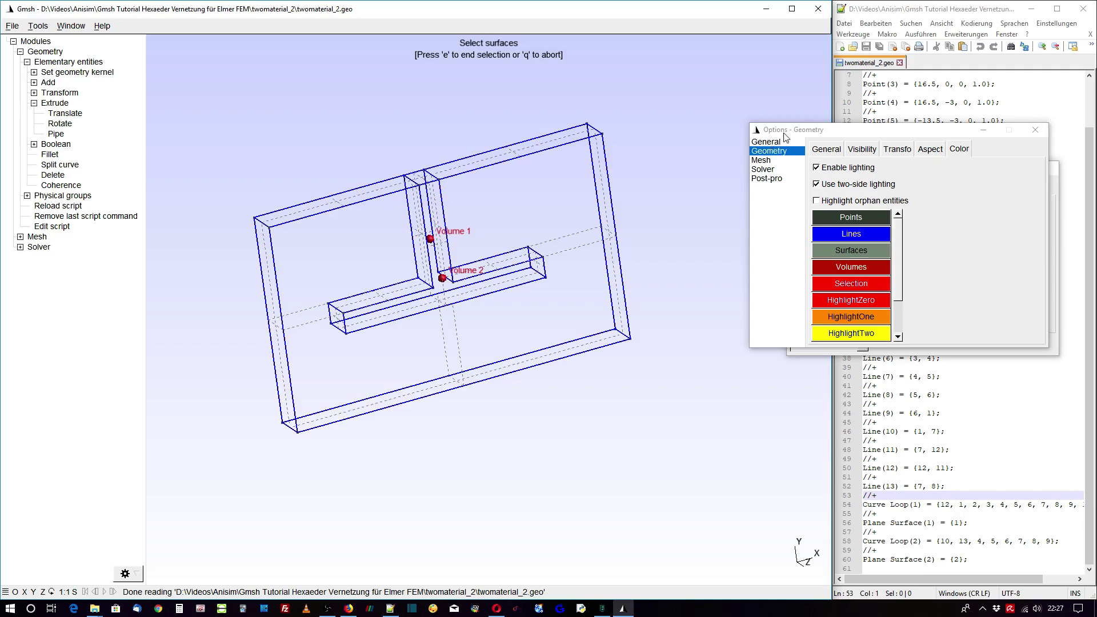
{"action": "left_click", "coordinate": [1034, 130]}
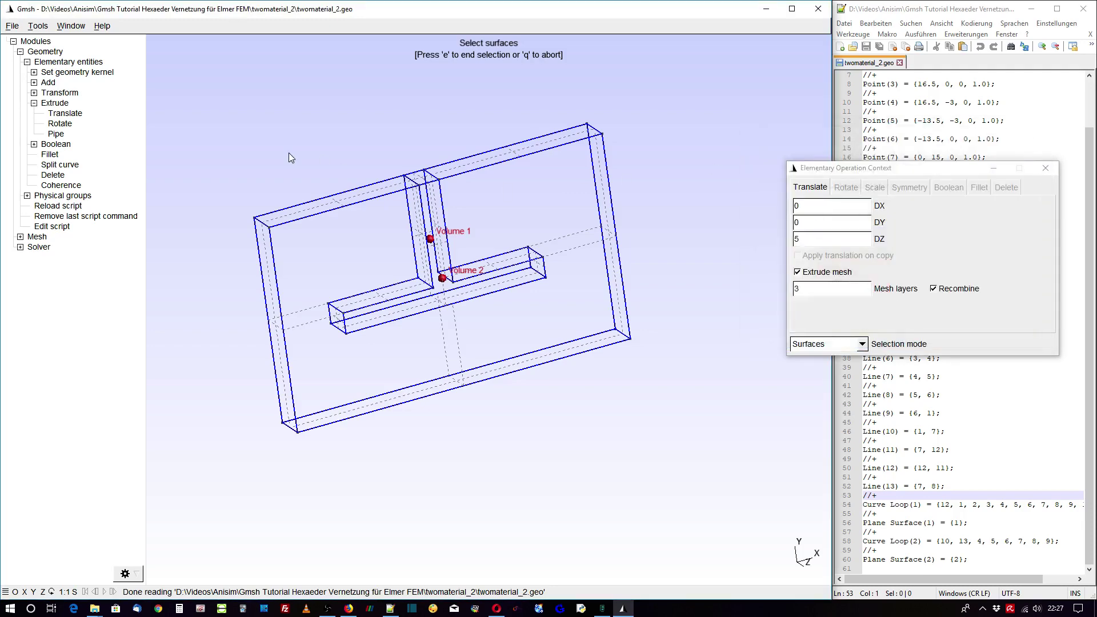
Extrude two surfaces 20 along Z with 16 layers into Volumes 3 and 4
{"action": "mouse_move", "coordinate": [291, 155]}
{"action": "left_mouse_down"}
{"action": "mouse_move", "coordinate": [354, 183]}
{"action": "mouse_move", "coordinate": [331, 159]}
{"action": "left_mouse_up"}
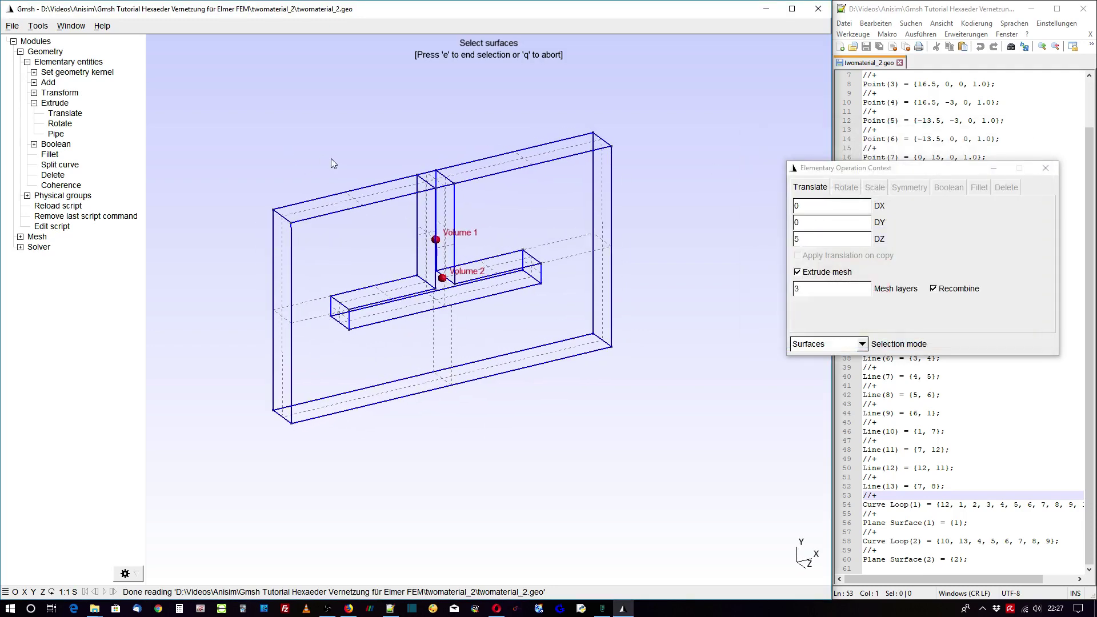
{"action": "double_click", "coordinate": [796, 239]}
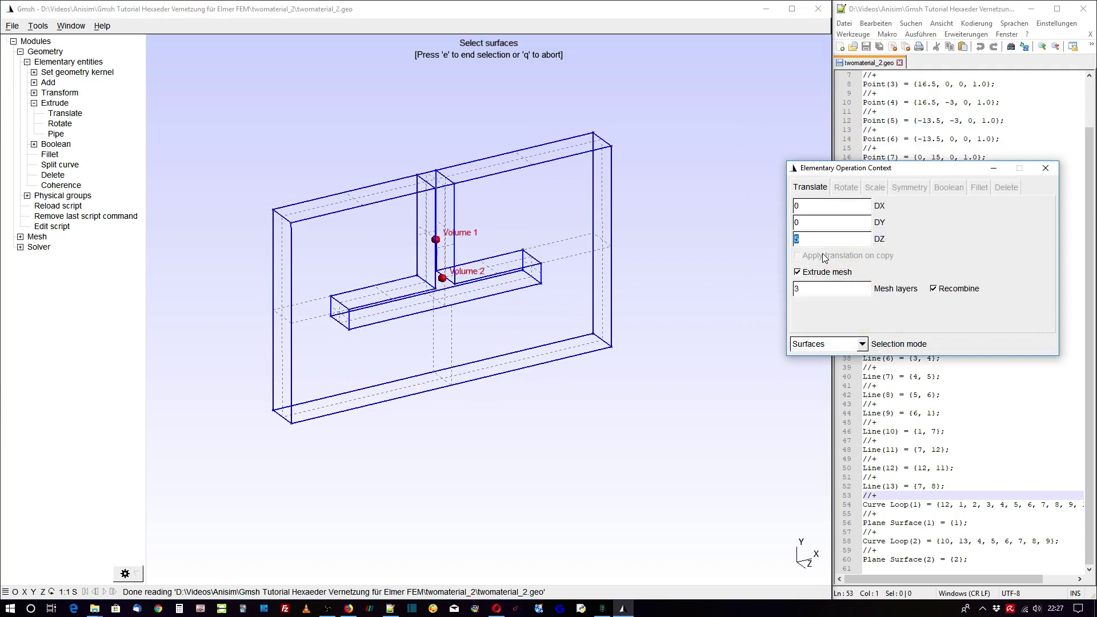
{"action": "type", "text": "20"}
{"action": "double_click", "coordinate": [797, 289]}
{"action": "type", "text": "16"}
{"action": "left_click", "coordinate": [463, 303]}
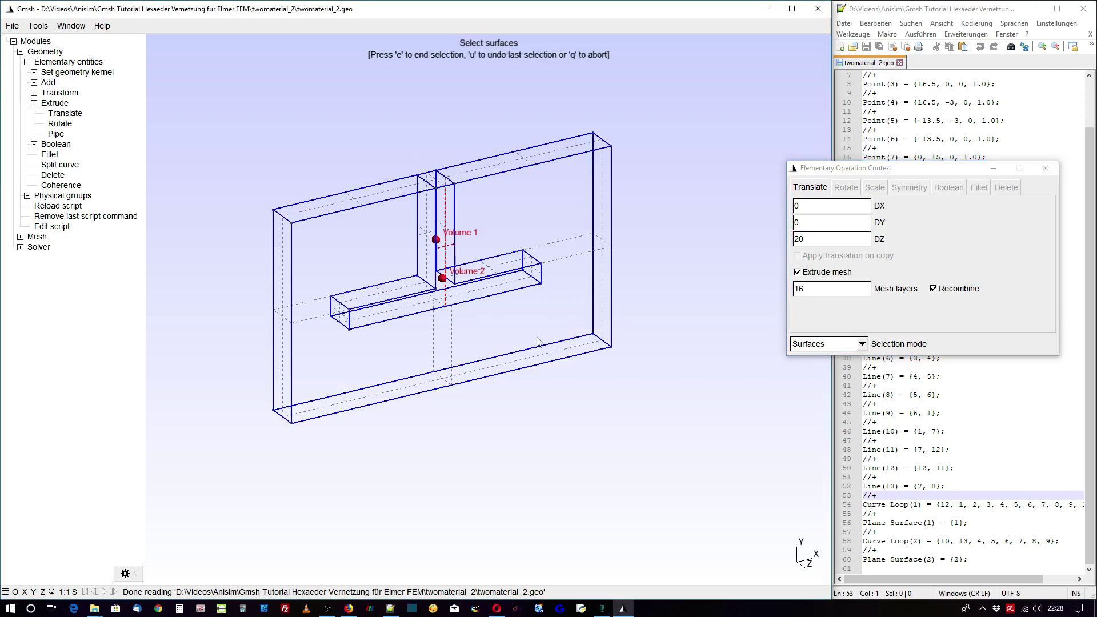
{"action": "key", "text": "e"}
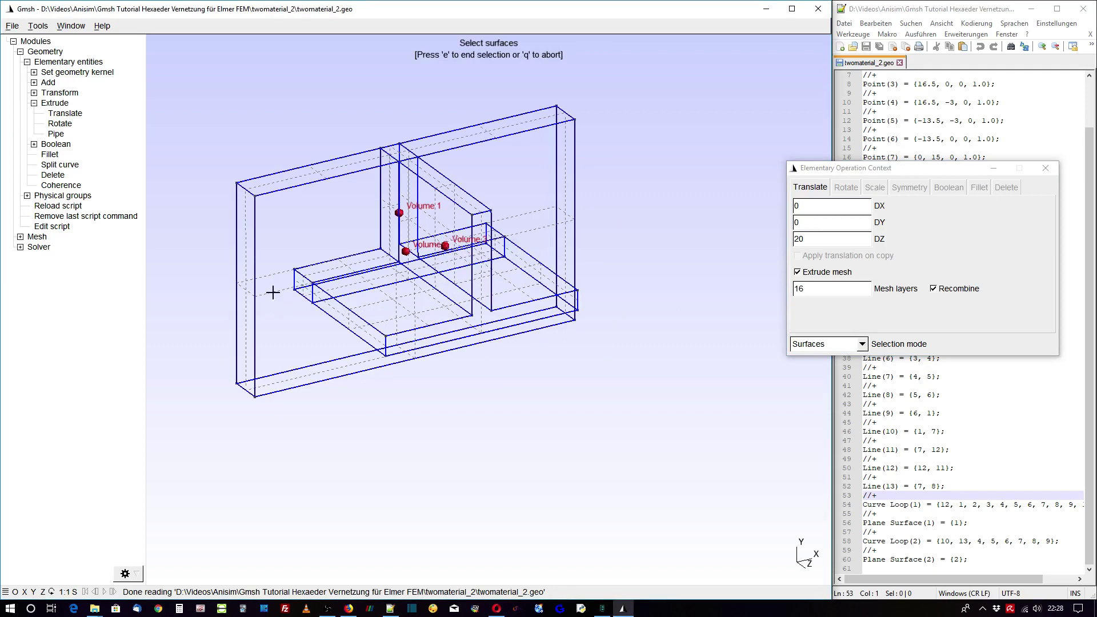
{"action": "left_click", "coordinate": [278, 341]}
{"action": "key", "text": "e"}
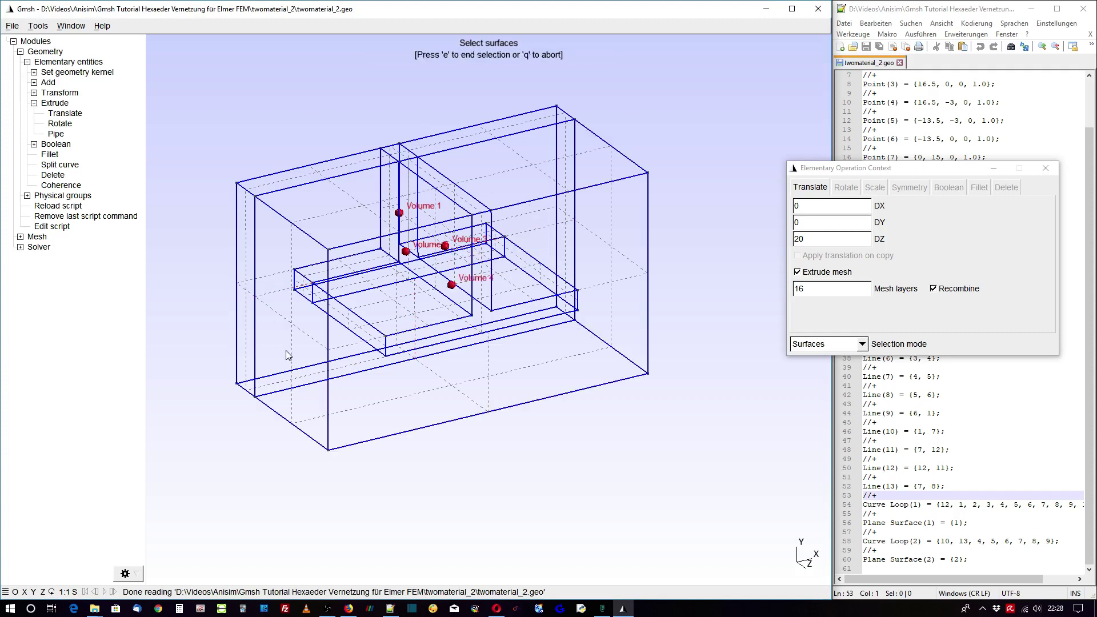
Extrude two more surfaces 5 along Z with 3 layers into Volumes 5 and 6
{"action": "double_click", "coordinate": [816, 240]}
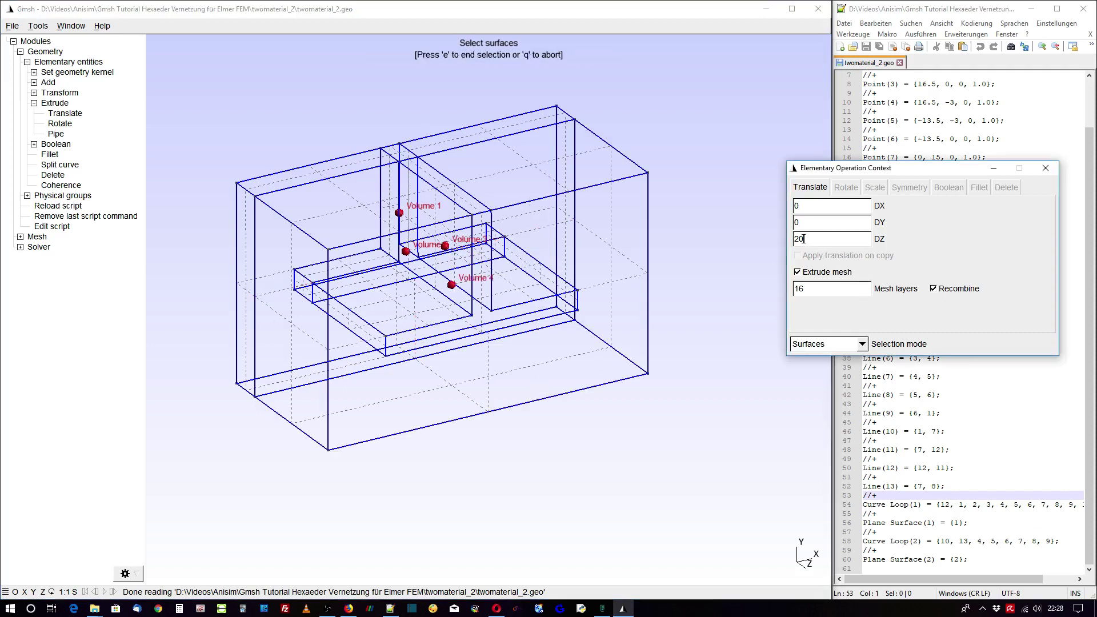
{"action": "type", "text": "5"}
{"action": "double_click", "coordinate": [799, 289]}
{"action": "type", "text": "3"}
{"action": "left_click", "coordinate": [475, 309]}
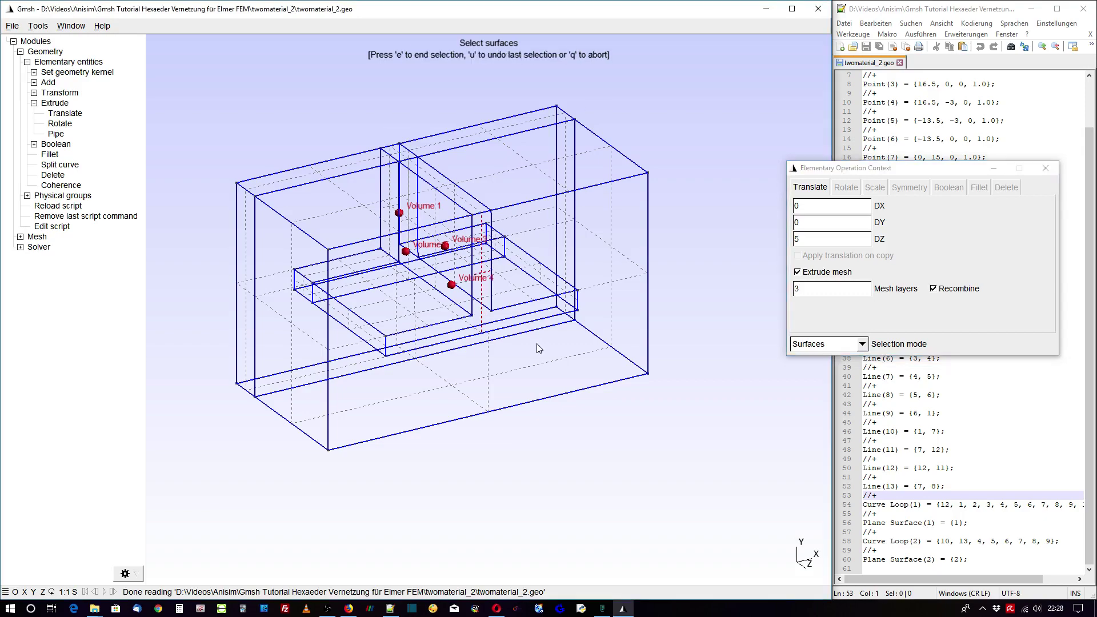
{"action": "key", "text": "e"}
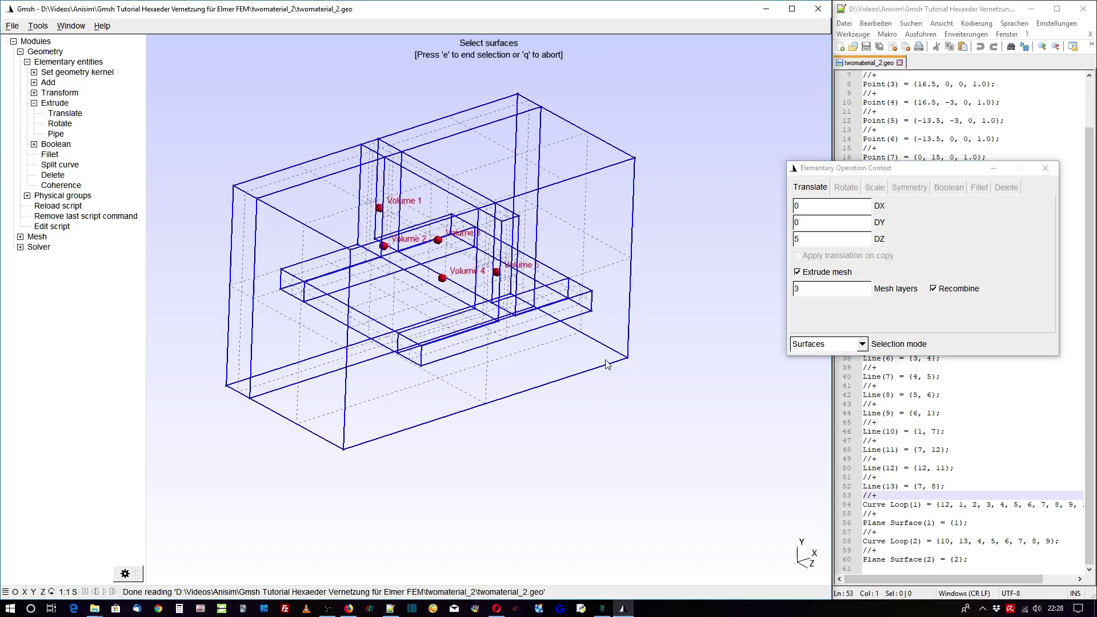
{"action": "mouse_move", "coordinate": [607, 364]}
{"action": "left_mouse_down"}
{"action": "mouse_move", "coordinate": [637, 357]}
{"action": "mouse_move", "coordinate": [626, 356]}
{"action": "left_mouse_up"}
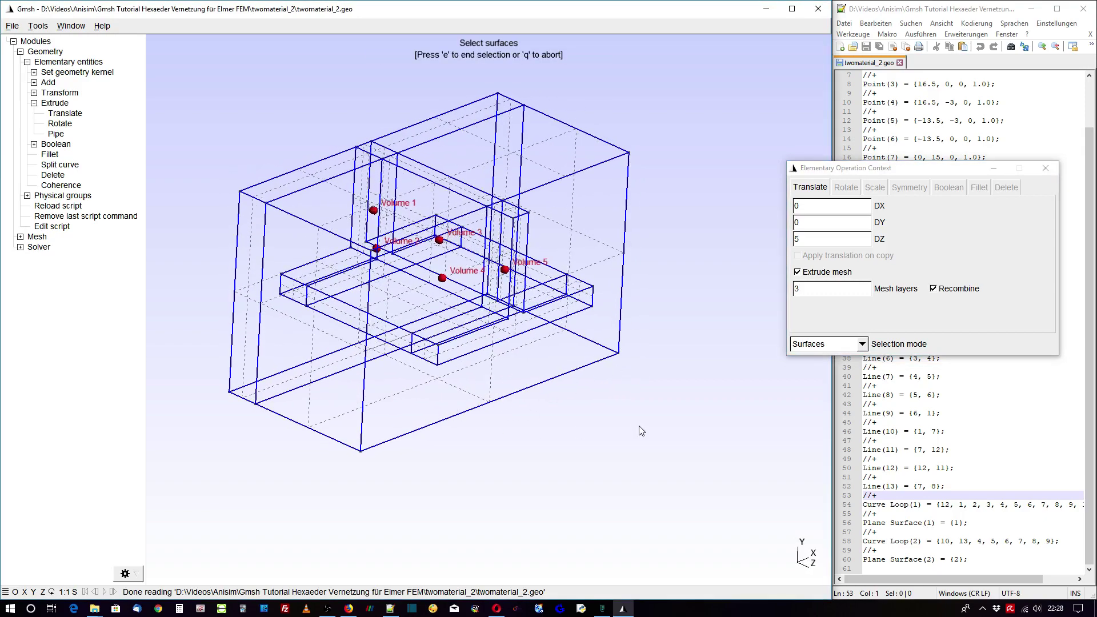
{"action": "left_click_drag", "start_coordinate": [639, 427], "coordinate": [578, 429]}
{"action": "left_click", "coordinate": [473, 388]}
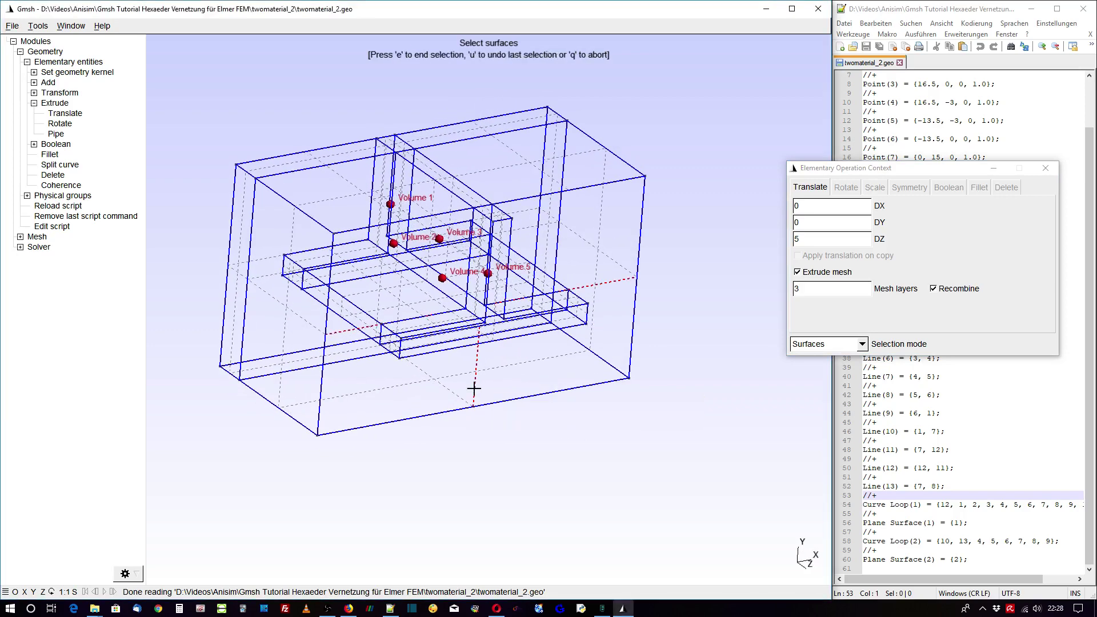
{"action": "key", "text": "e"}
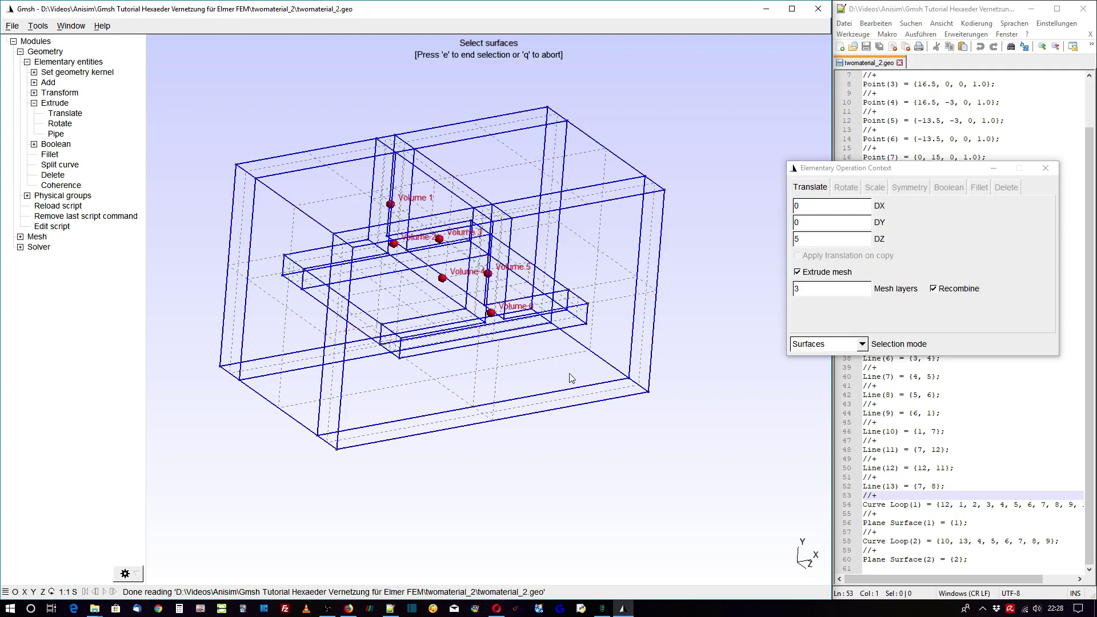
Extrude the T upright's top face 15 along Y with 6 layers into Volume 7
{"action": "double_click", "coordinate": [804, 240]}
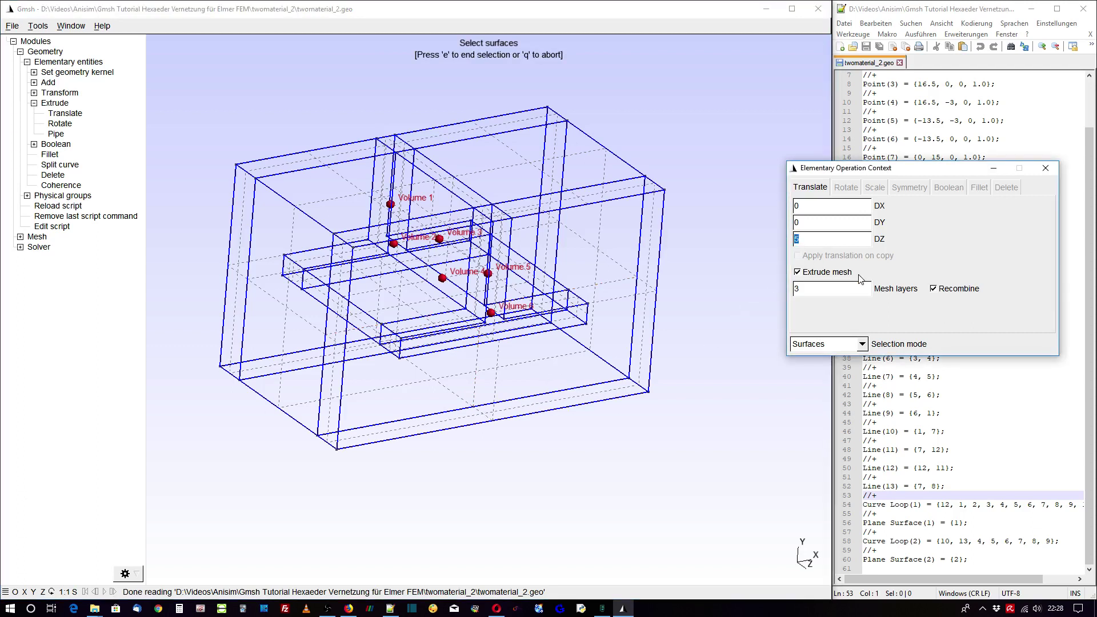
{"action": "type", "text": "0"}
{"action": "key", "text": "shift+Tab"}
{"action": "type", "text": "15"}
{"action": "left_click", "coordinate": [803, 289]}
{"action": "double_click", "coordinate": [803, 289]}
{"action": "type", "text": "6"}
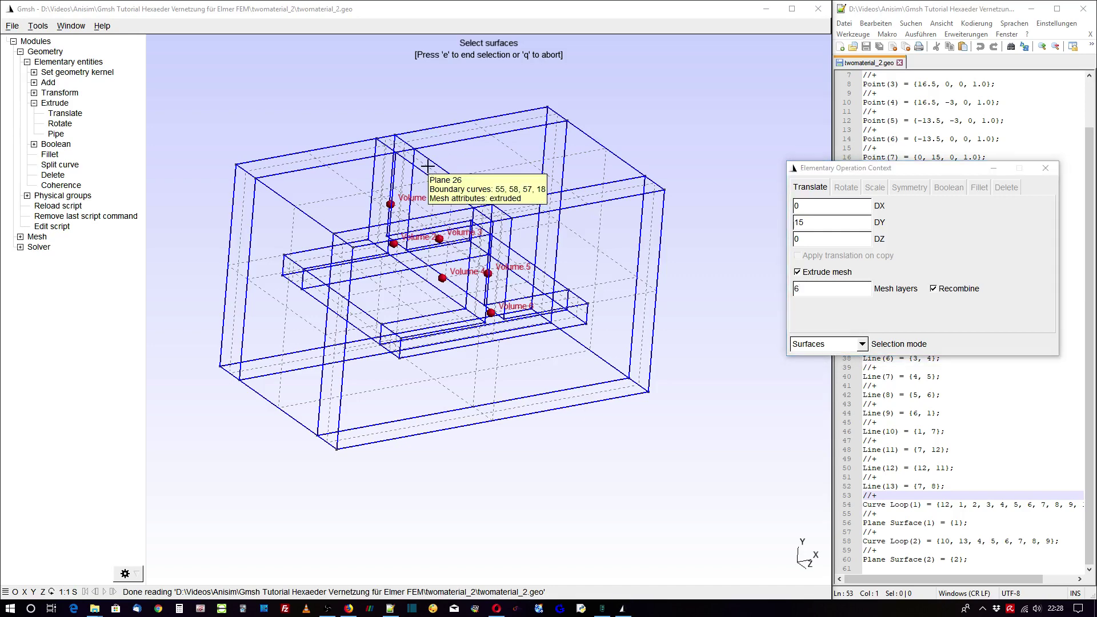
{"action": "left_click", "coordinate": [428, 166]}
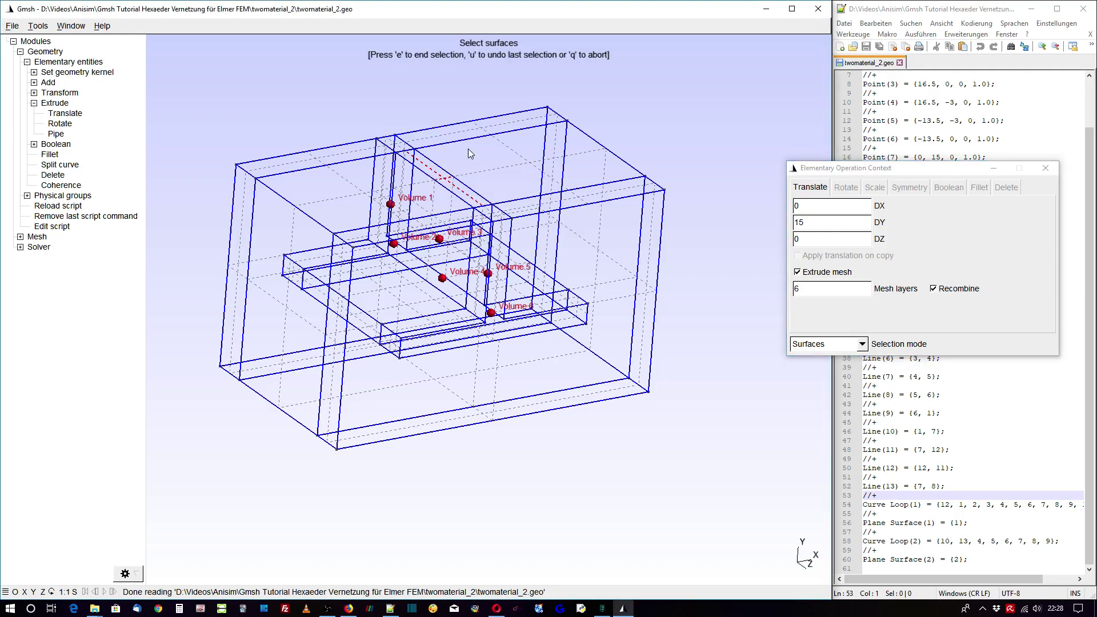
{"action": "key", "text": "e"}
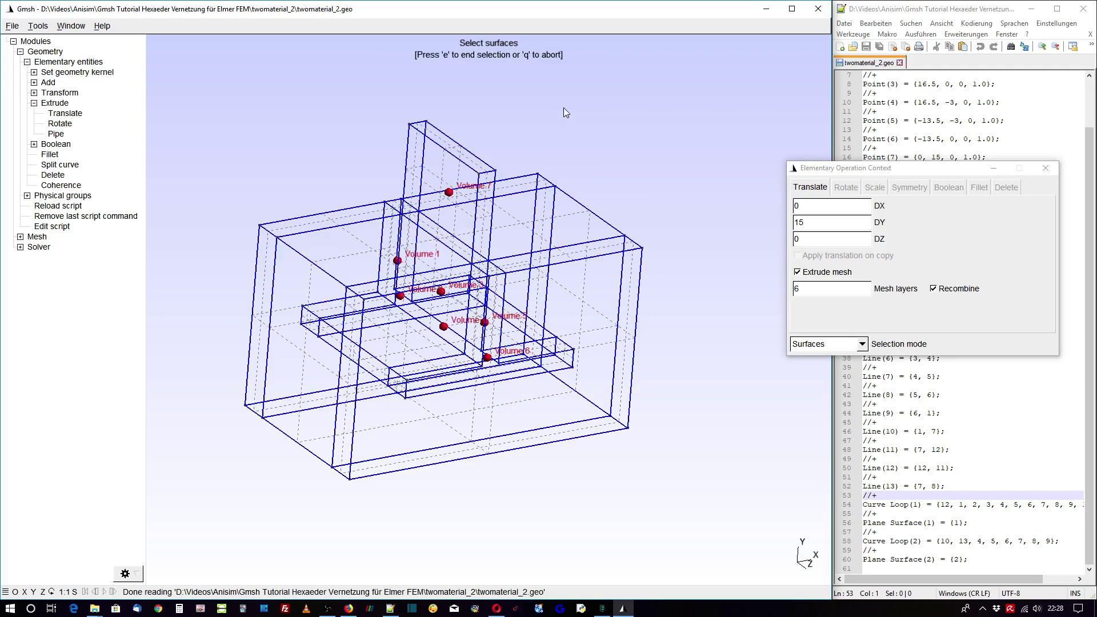
Finish extruding, reload twomaterial_2.geo, and scroll to the seven new Extrude blocks
{"action": "key", "text": "q"}
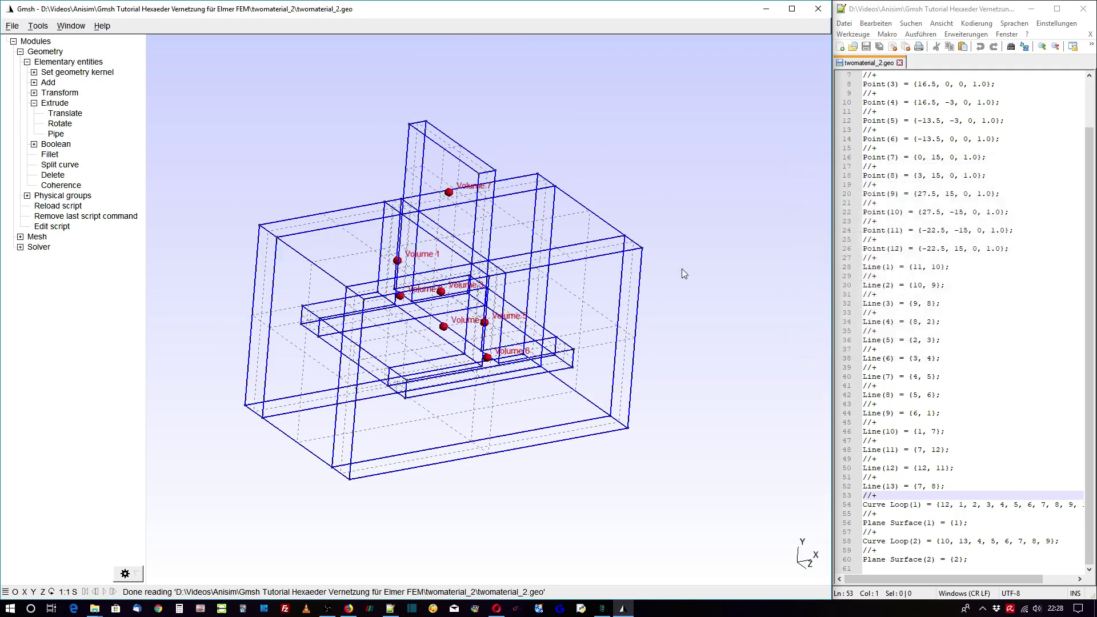
{"action": "left_click", "coordinate": [901, 562]}
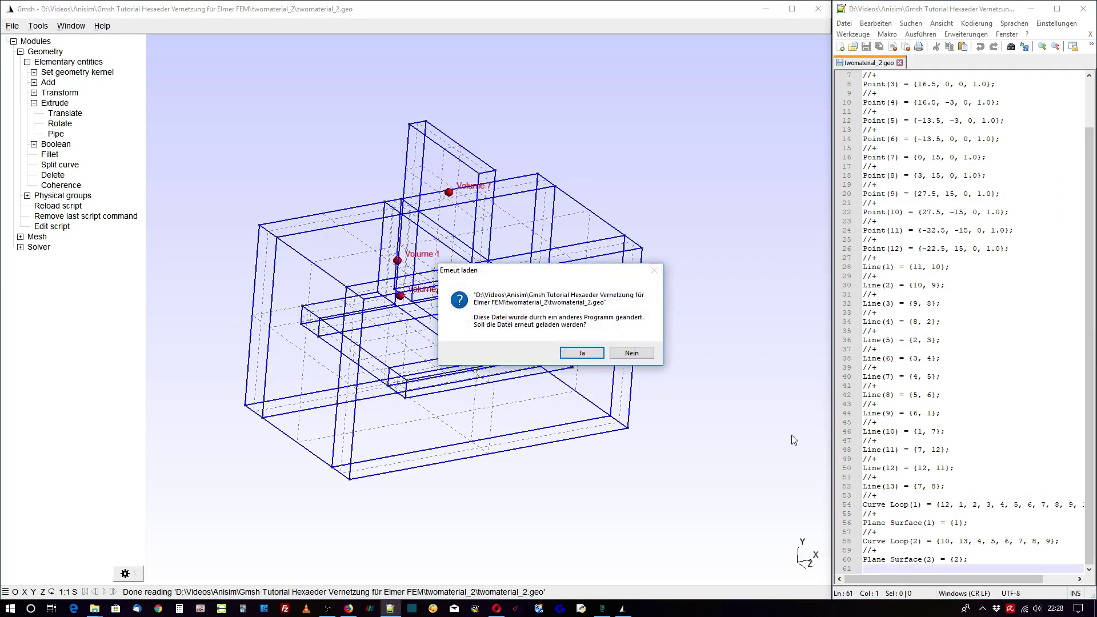
{"action": "left_click", "coordinate": [574, 352]}
{"action": "scroll", "coordinate": [910, 400], "scroll_direction": "down", "scroll_amount": 5}
{"action": "scroll", "coordinate": [939, 414], "scroll_direction": "down", "scroll_amount": 4}
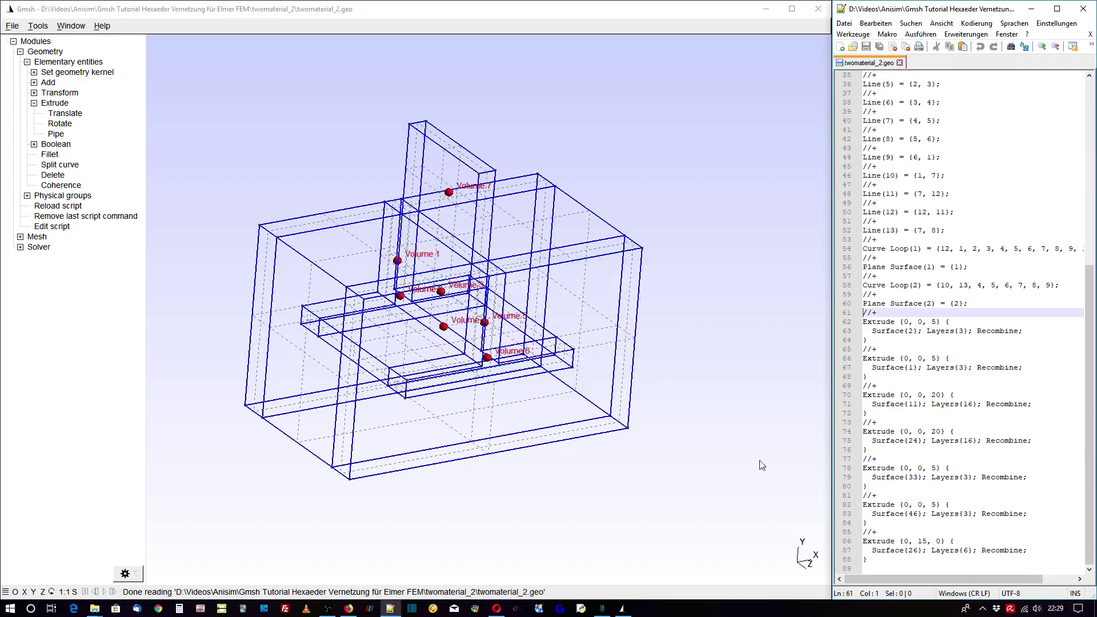
{"action": "mouse_move", "coordinate": [761, 465]}
{"action": "left_mouse_down"}
{"action": "mouse_move", "coordinate": [496, 199]}
{"action": "mouse_move", "coordinate": [613, 407]}
{"action": "mouse_move", "coordinate": [726, 372]}
{"action": "mouse_move", "coordinate": [360, 180]}
{"action": "mouse_move", "coordinate": [308, 177]}
{"action": "mouse_move", "coordinate": [334, 198]}
{"action": "mouse_move", "coordinate": [317, 189]}
{"action": "left_mouse_up"}
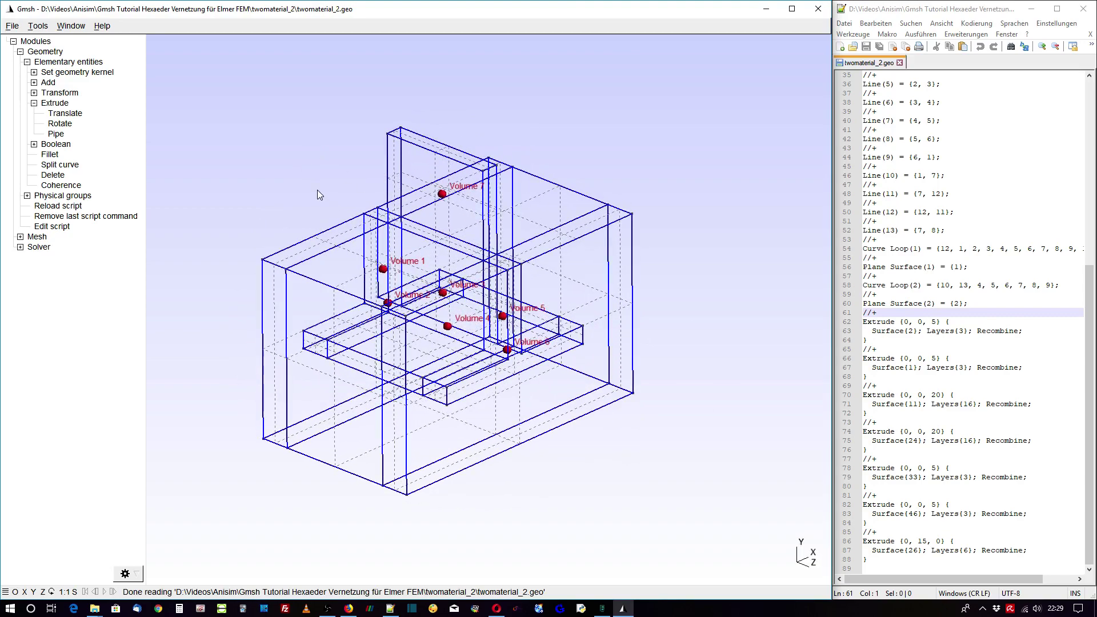
Keep the mesh options at Delaunay for quads (2D), Delaunay (3D), Blossom recombination and All Hexas subdivision
{"action": "left_click", "coordinate": [38, 27]}
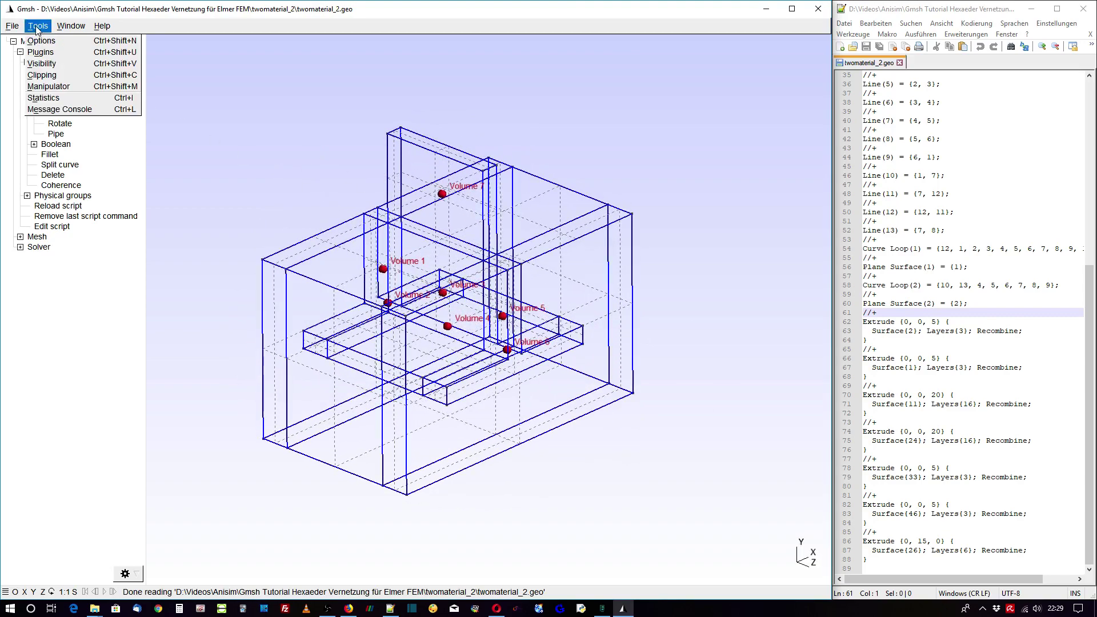
{"action": "left_click", "coordinate": [41, 40]}
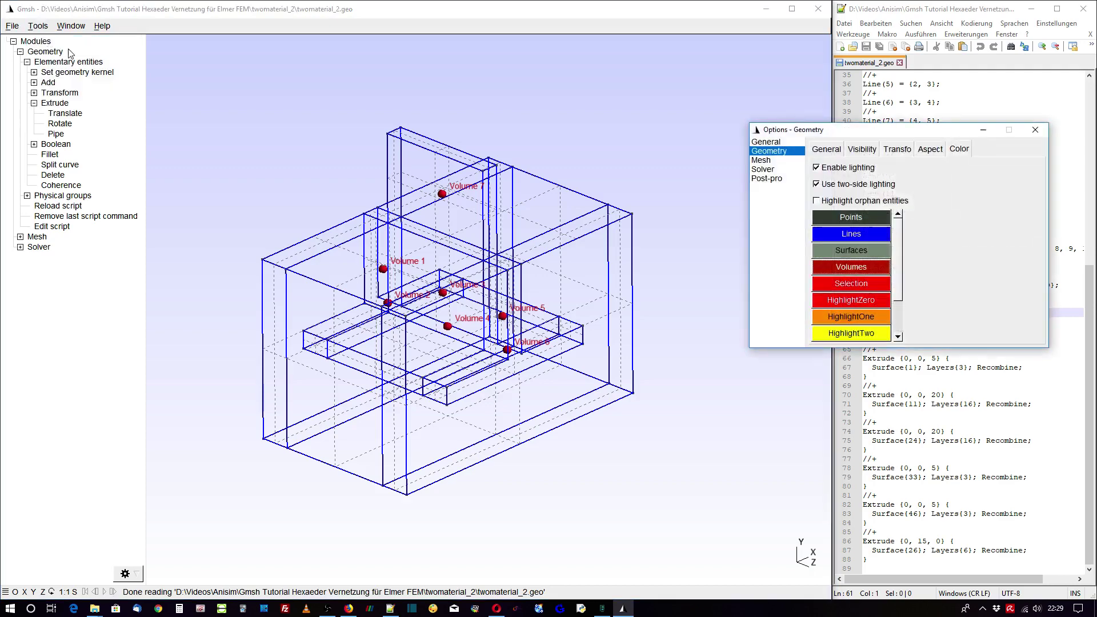
{"action": "left_click", "coordinate": [762, 161]}
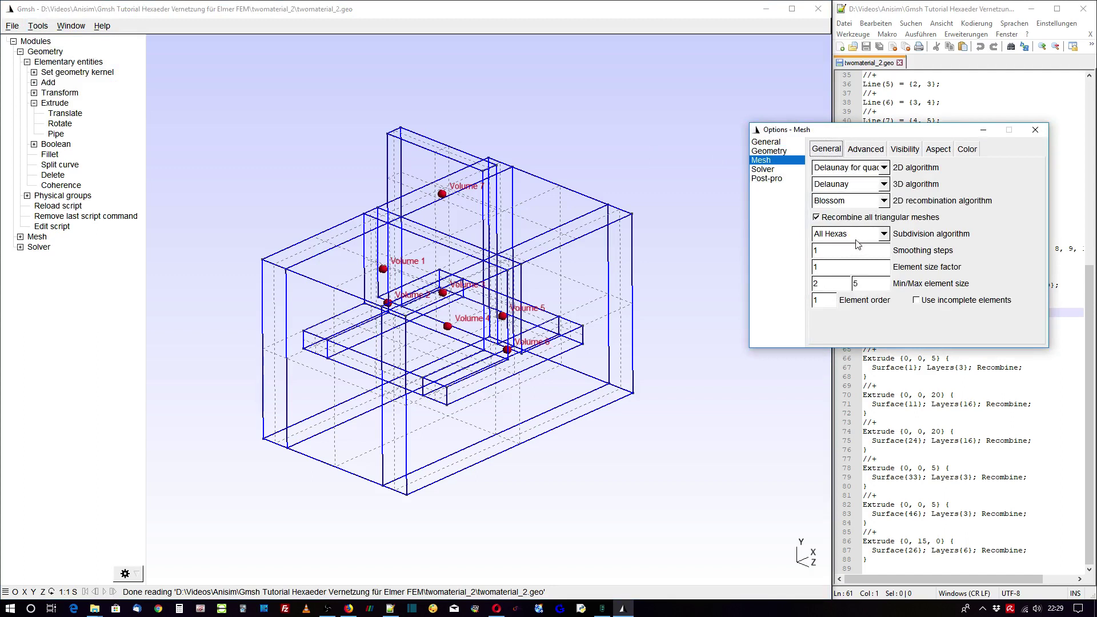
{"action": "left_click", "coordinate": [884, 169]}
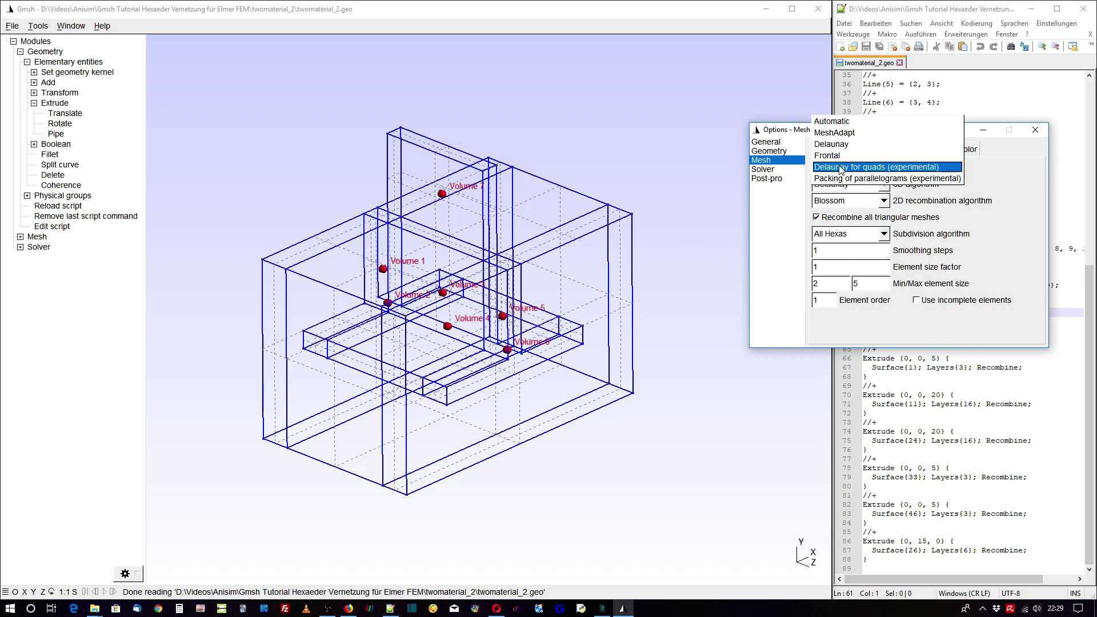
{"action": "left_click", "coordinate": [904, 169]}
{"action": "left_click", "coordinate": [884, 185]}
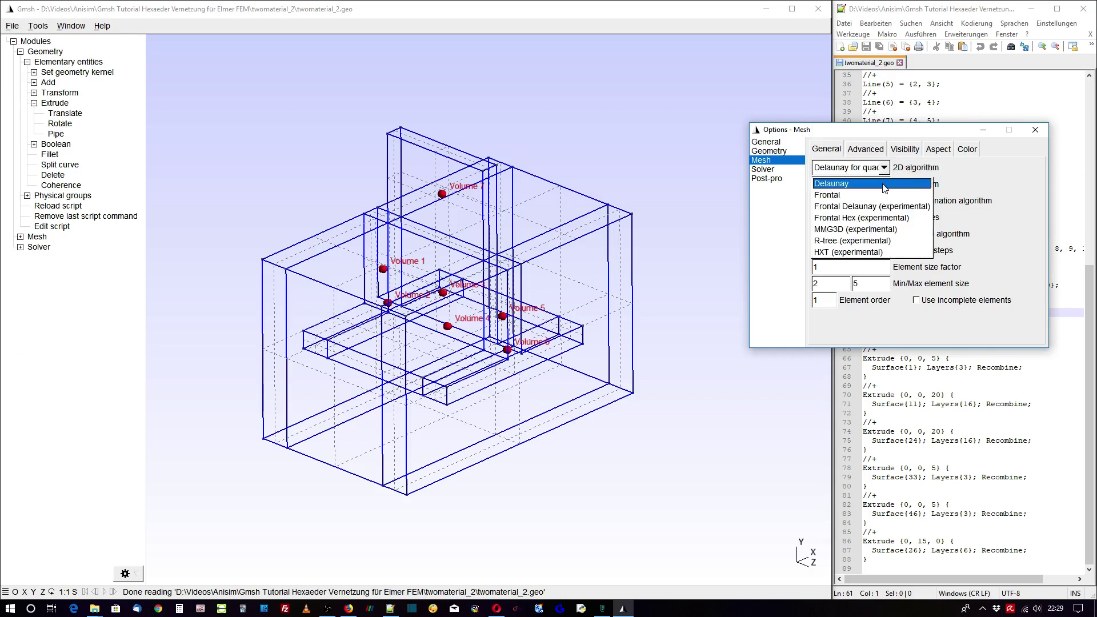
{"action": "left_click", "coordinate": [856, 185]}
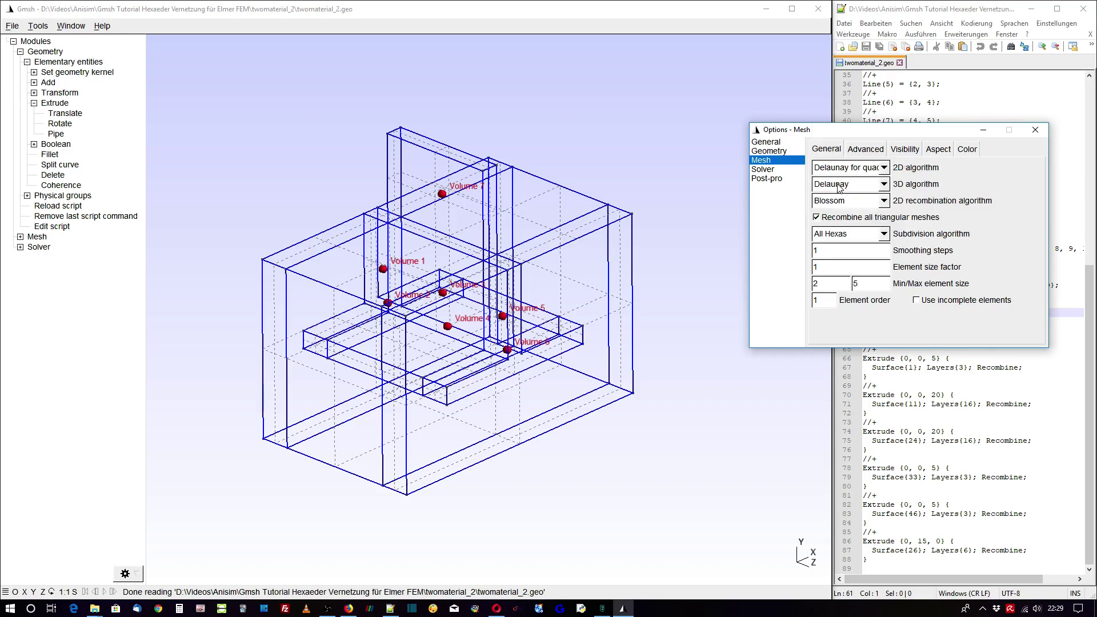
{"action": "left_click", "coordinate": [883, 201]}
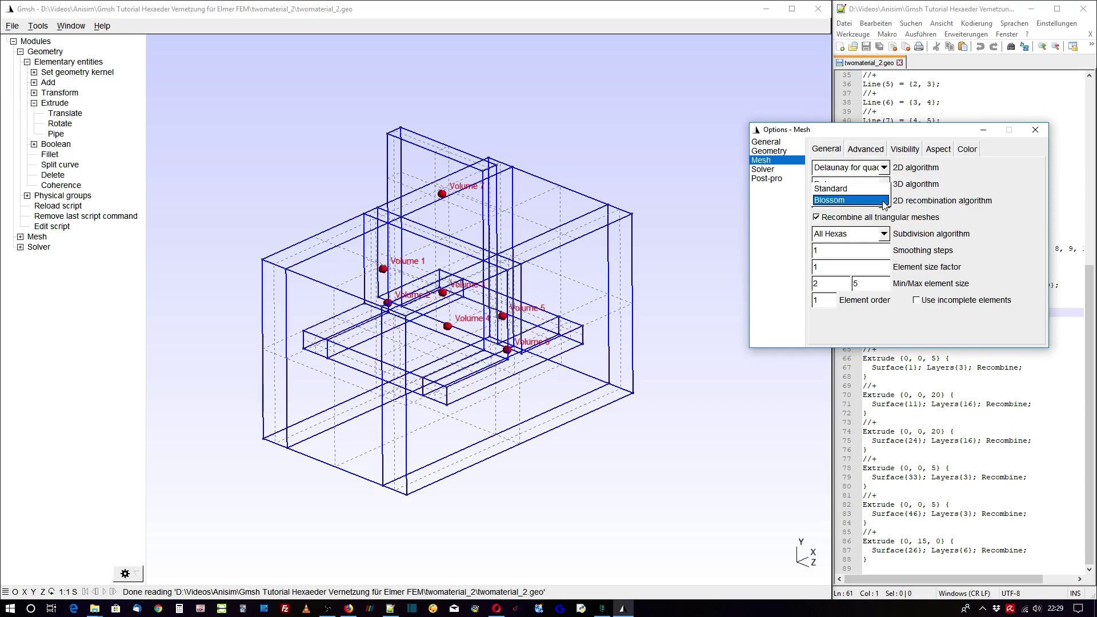
{"action": "left_click", "coordinate": [832, 201]}
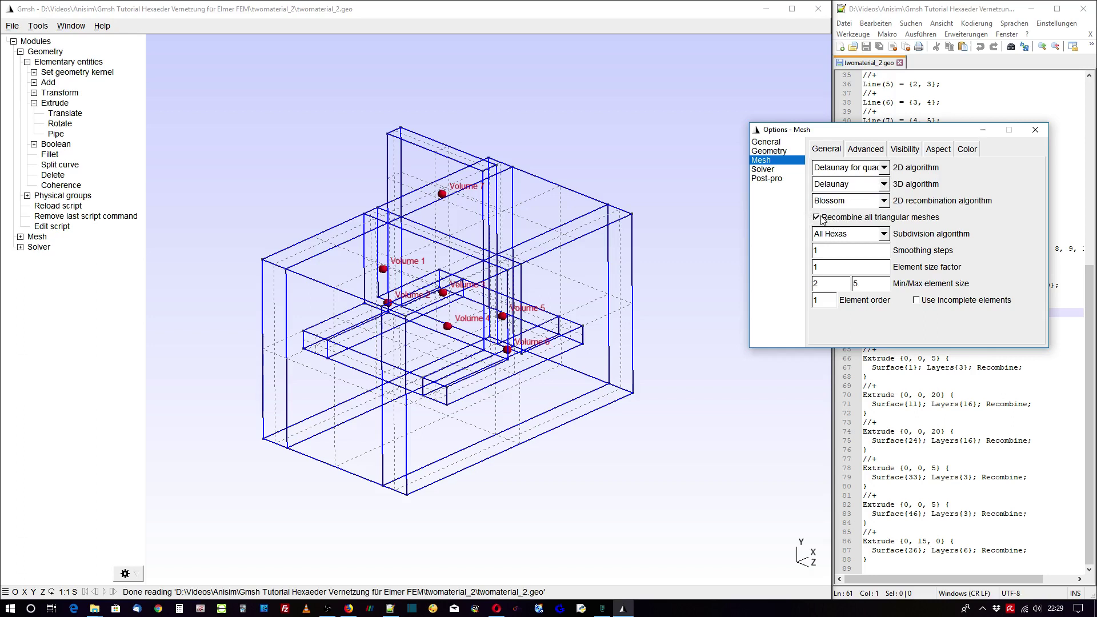
{"action": "left_click", "coordinate": [884, 236]}
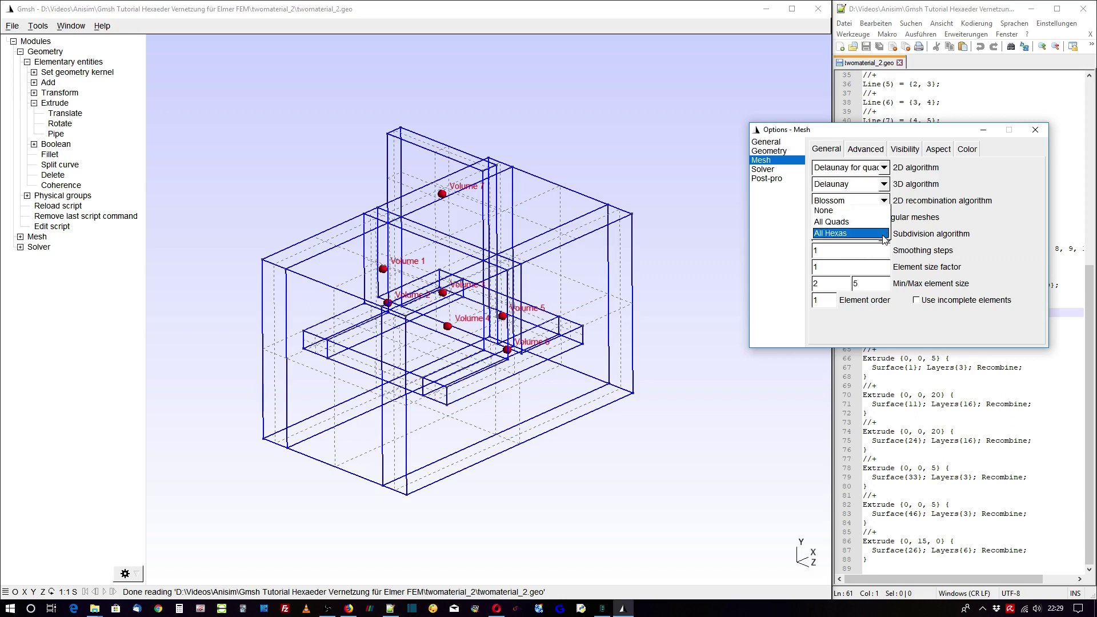
{"action": "left_click", "coordinate": [847, 234]}
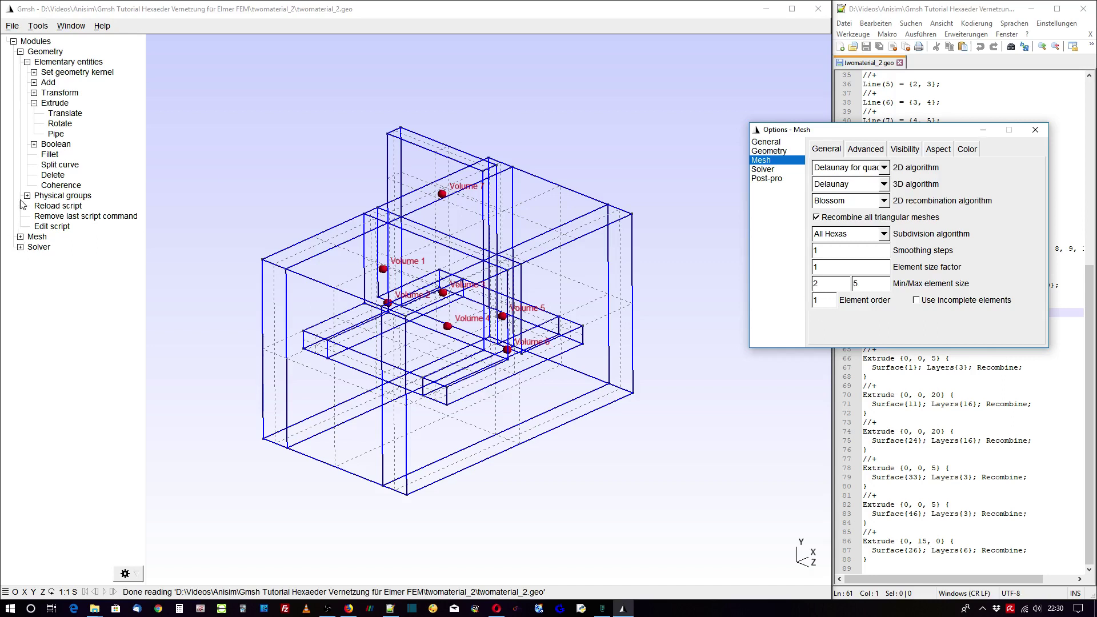
Generate the 1D mesh and briefly show the mesh nodes to inspect them
{"action": "left_click", "coordinate": [34, 103]}
{"action": "left_click", "coordinate": [20, 206]}
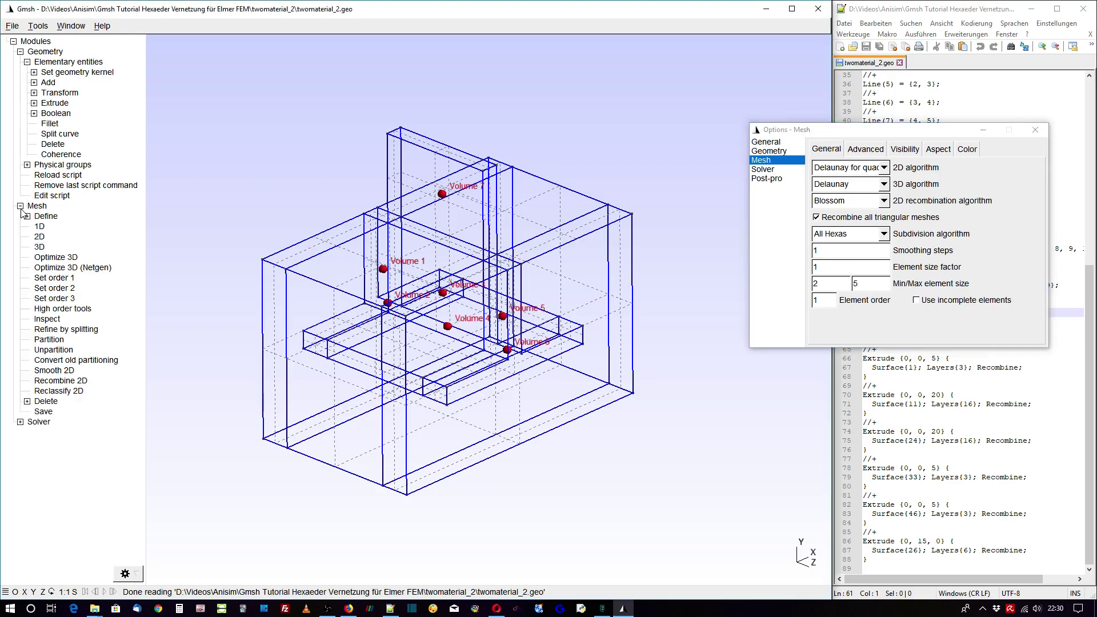
{"action": "left_click", "coordinate": [20, 205]}
{"action": "left_click", "coordinate": [40, 229]}
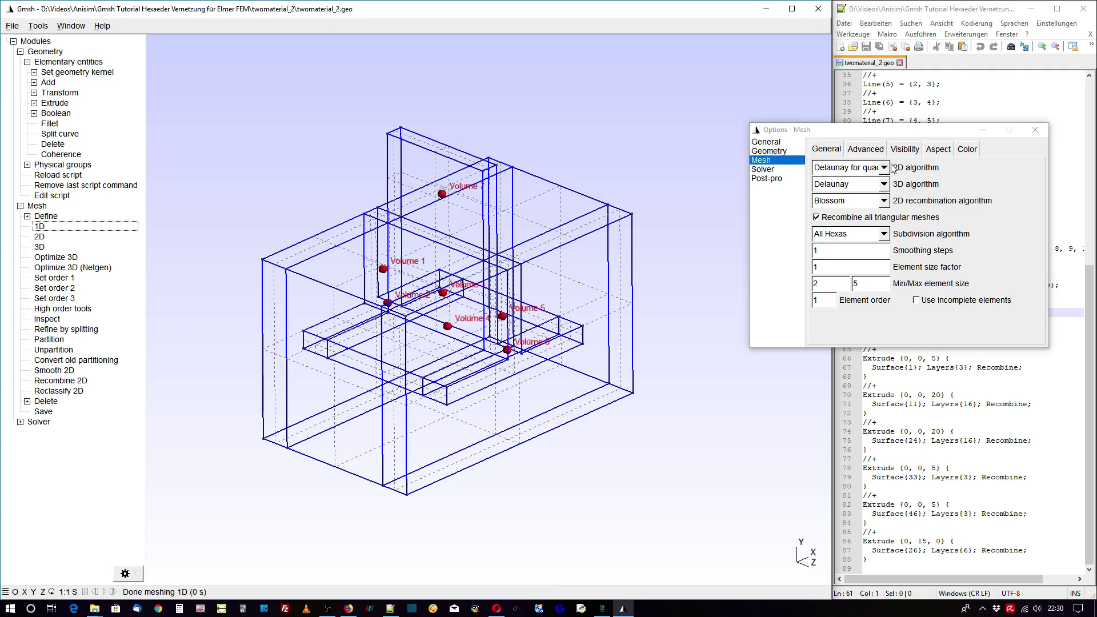
{"action": "left_click", "coordinate": [904, 150]}
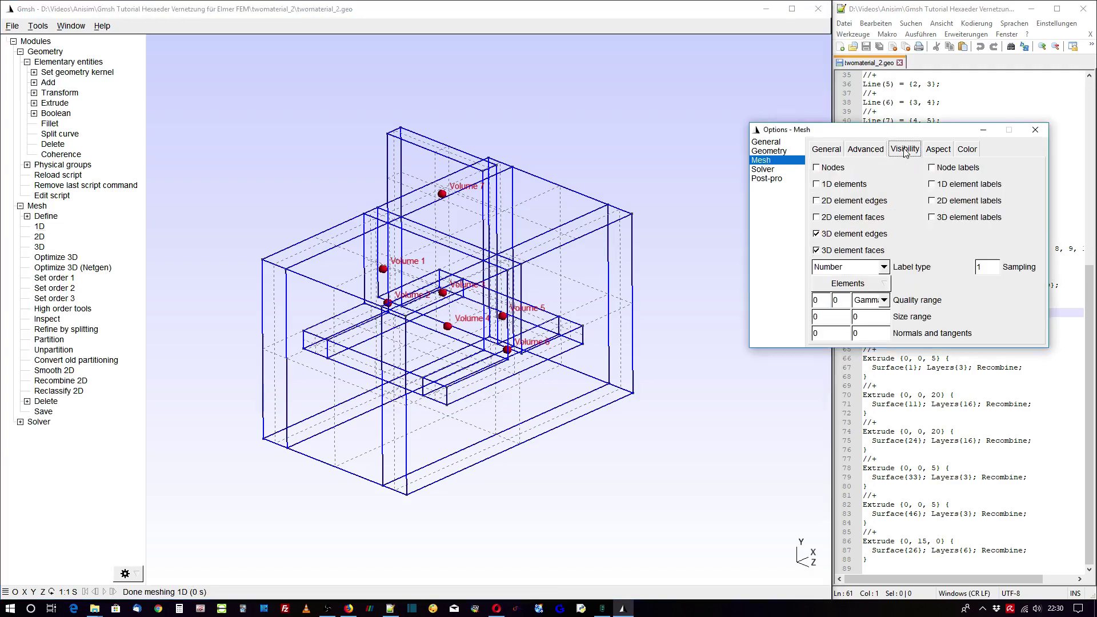
{"action": "left_click", "coordinate": [816, 168]}
{"action": "mouse_move", "coordinate": [713, 243]}
{"action": "left_mouse_down"}
{"action": "mouse_move", "coordinate": [556, 284]}
{"action": "mouse_move", "coordinate": [649, 278]}
{"action": "left_mouse_up"}
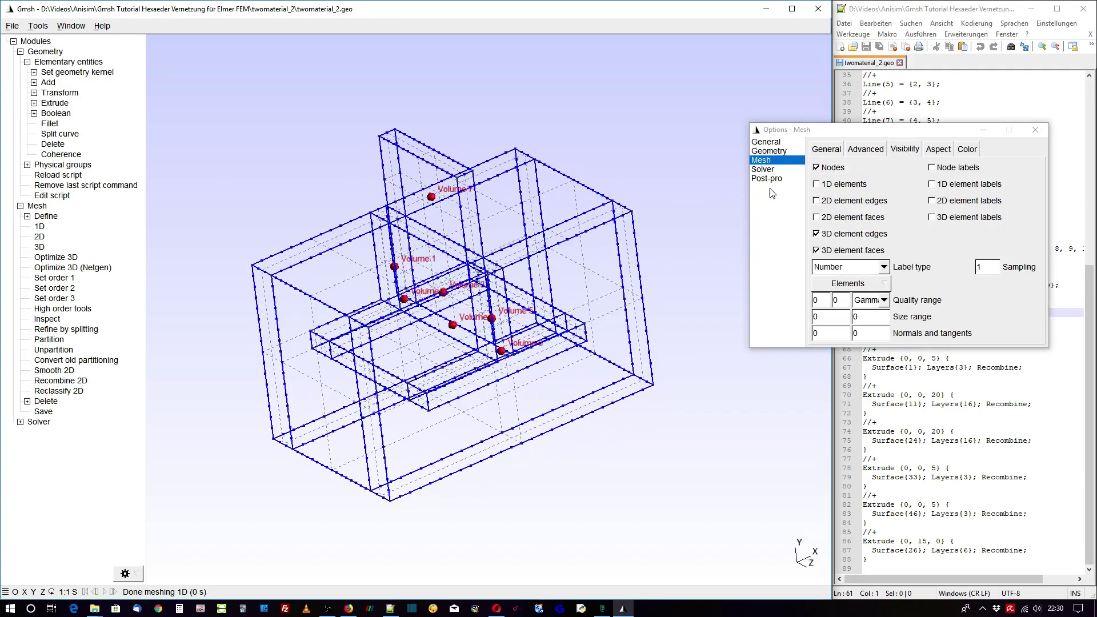
{"action": "left_click", "coordinate": [816, 168]}
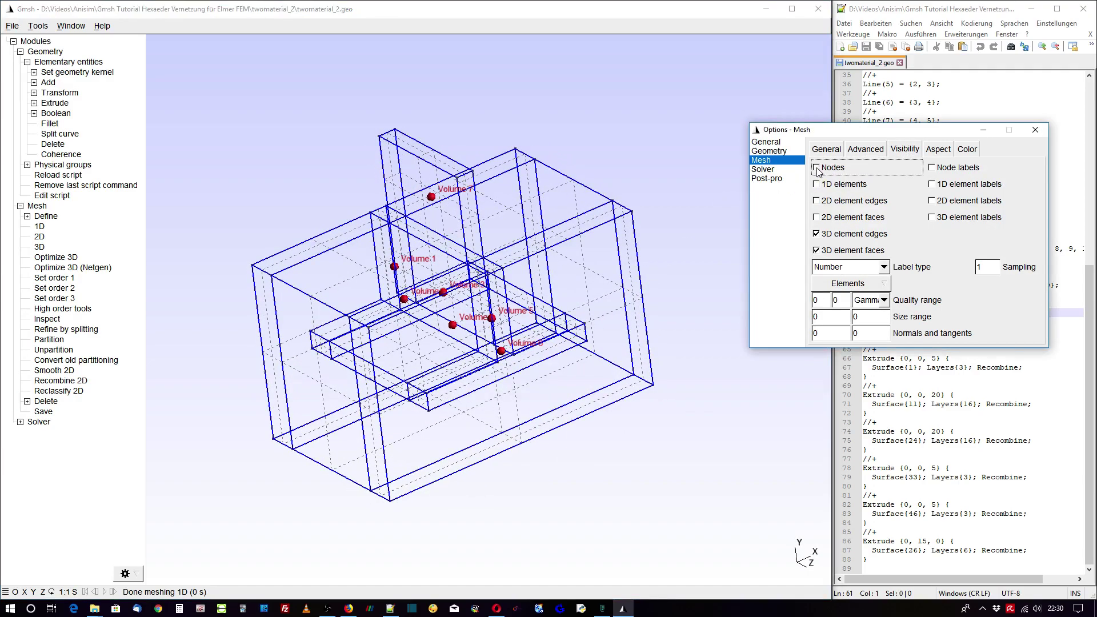
Generate the 2D surface mesh and briefly display its element edges
{"action": "left_click", "coordinate": [37, 236]}
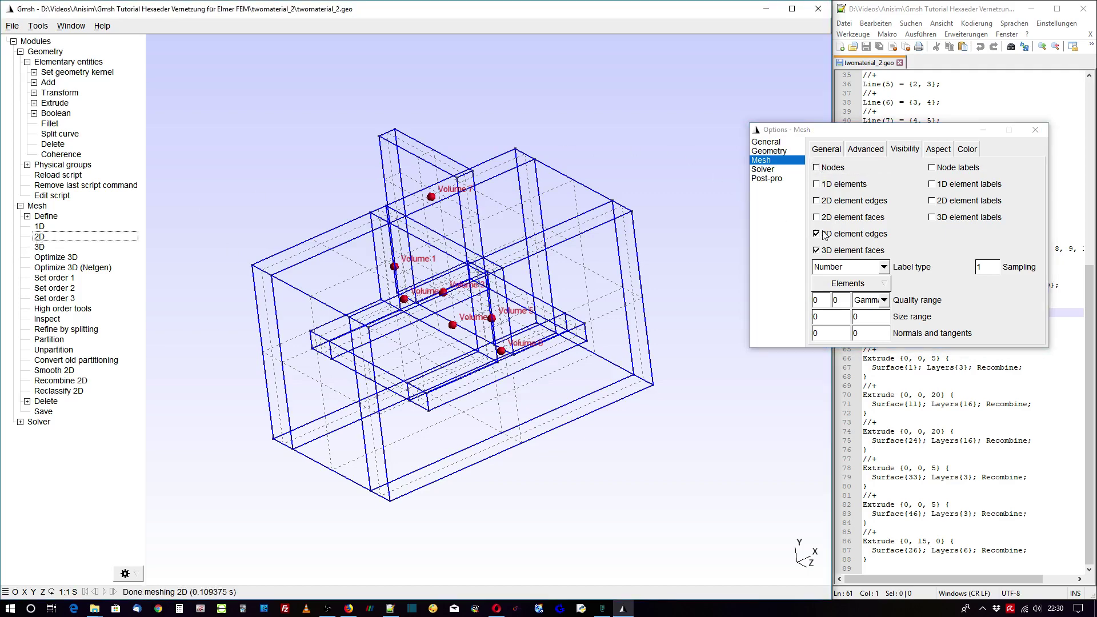
{"action": "left_click", "coordinate": [816, 202]}
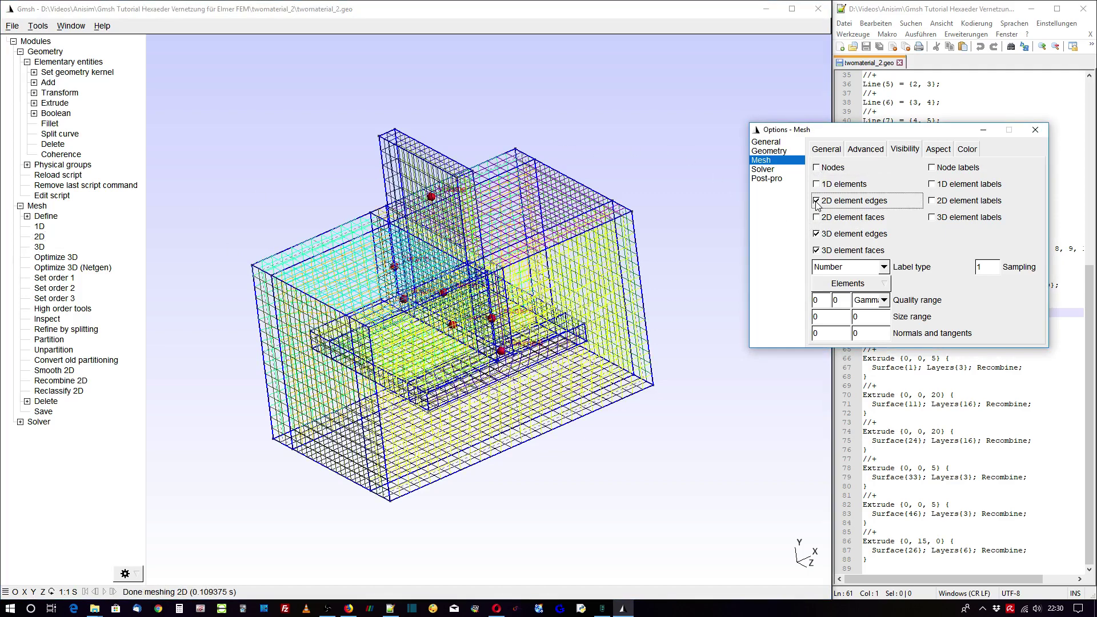
{"action": "left_click_drag", "start_coordinate": [743, 212], "coordinate": [688, 228]}
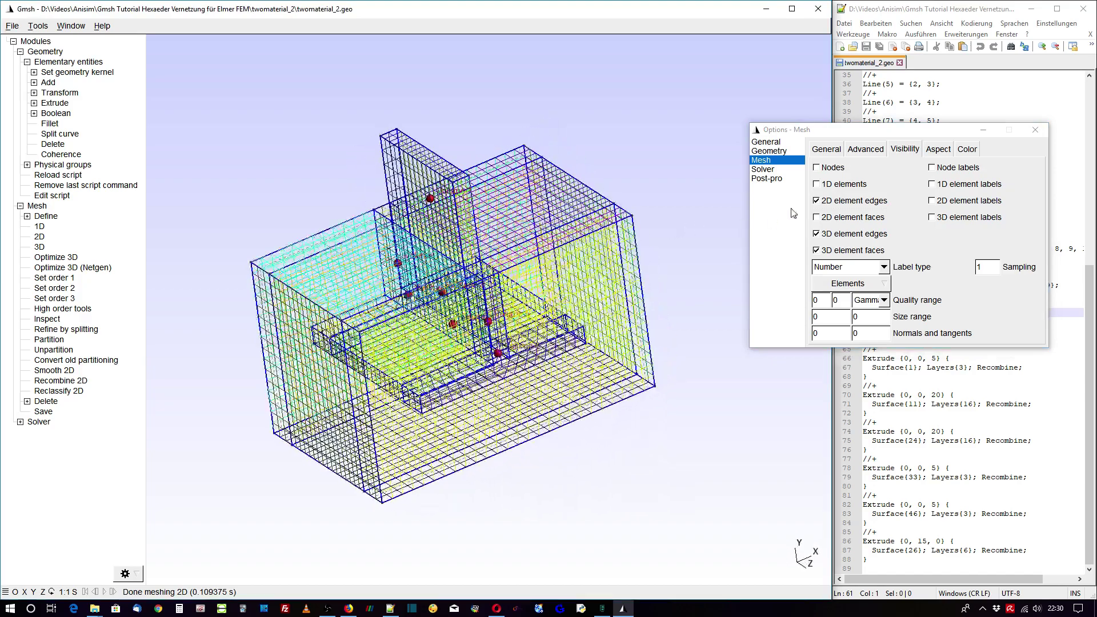
{"action": "left_click", "coordinate": [816, 201]}
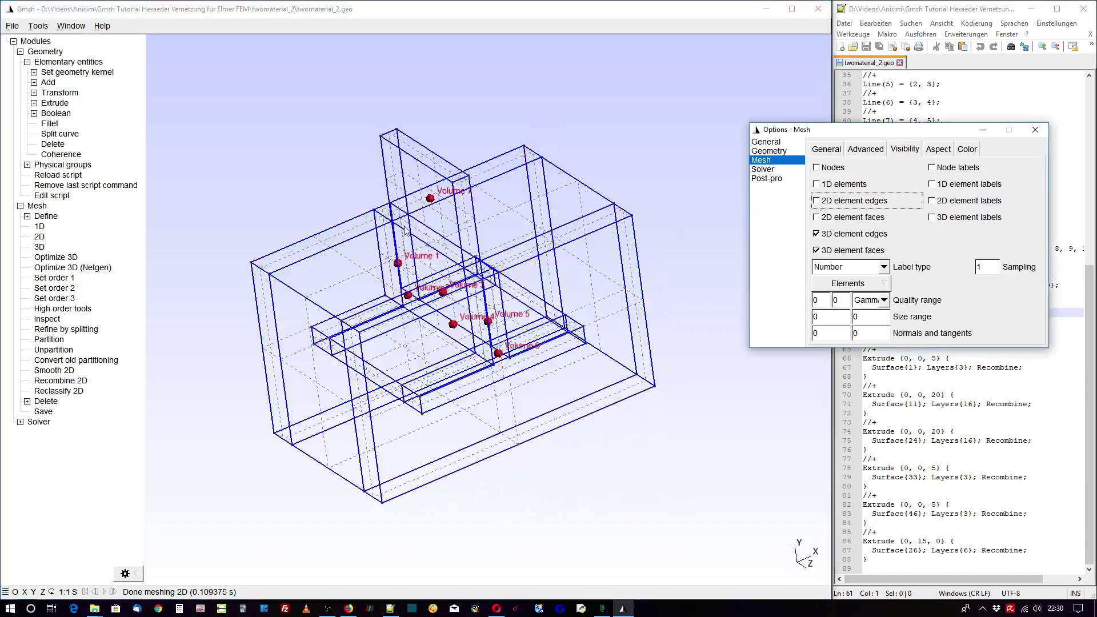
Generate the 3D hexahedral mesh, view the T inclusion isometrically, and close the options window
{"action": "left_click", "coordinate": [41, 250]}
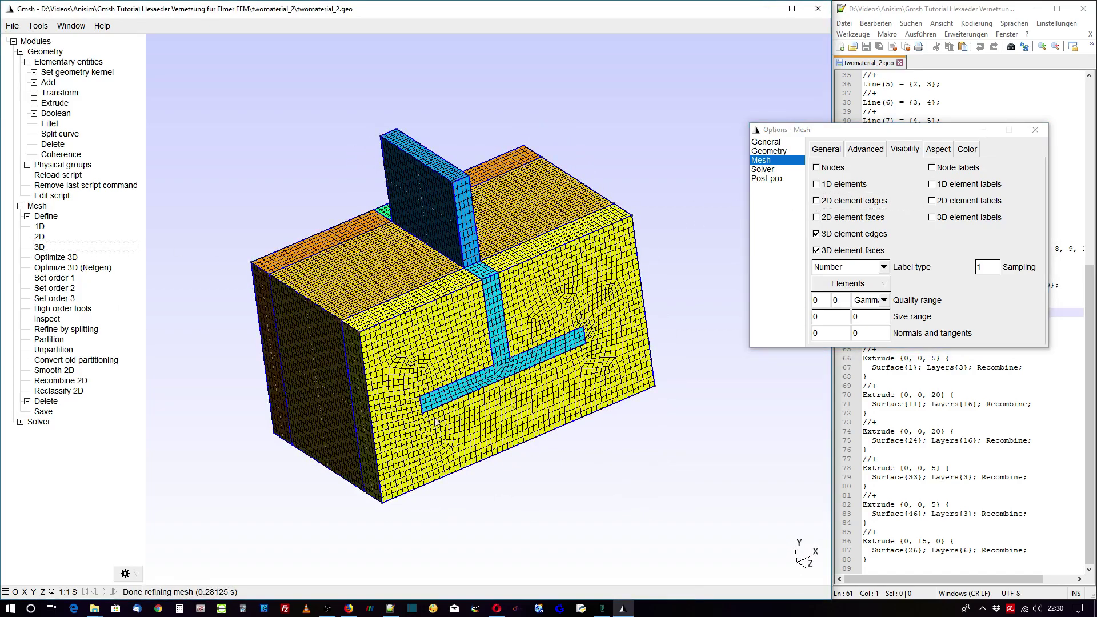
{"action": "mouse_move", "coordinate": [435, 421]}
{"action": "left_mouse_down"}
{"action": "mouse_move", "coordinate": [293, 255]}
{"action": "mouse_move", "coordinate": [337, 337]}
{"action": "left_mouse_up"}
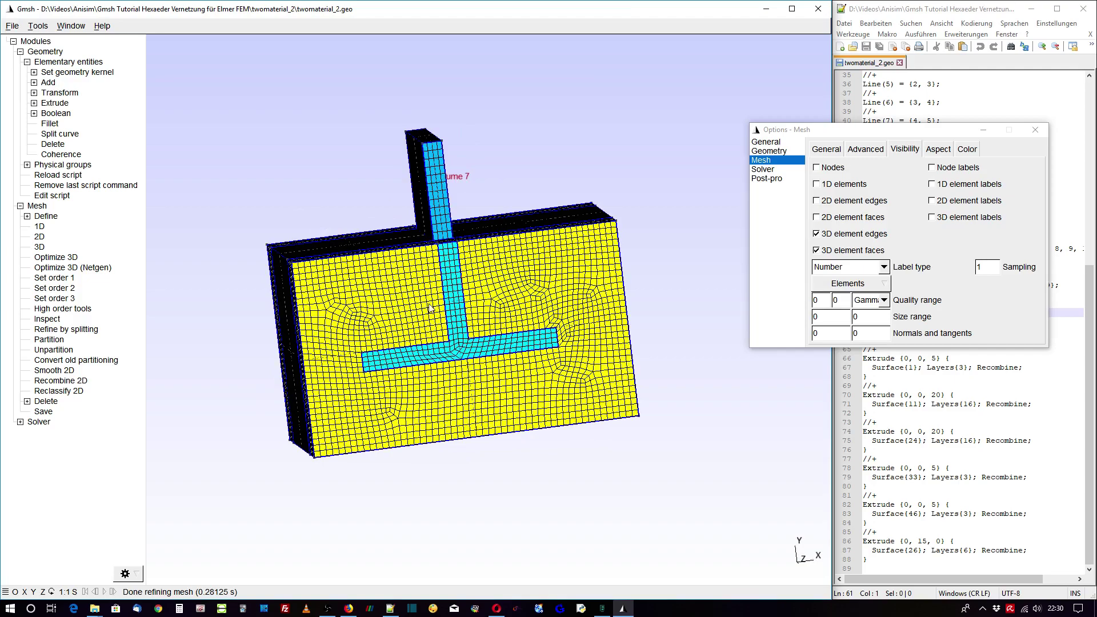
{"action": "mouse_move", "coordinate": [428, 308]}
{"action": "left_mouse_down"}
{"action": "mouse_move", "coordinate": [584, 429]}
{"action": "mouse_move", "coordinate": [474, 325]}
{"action": "mouse_move", "coordinate": [417, 342]}
{"action": "left_mouse_up"}
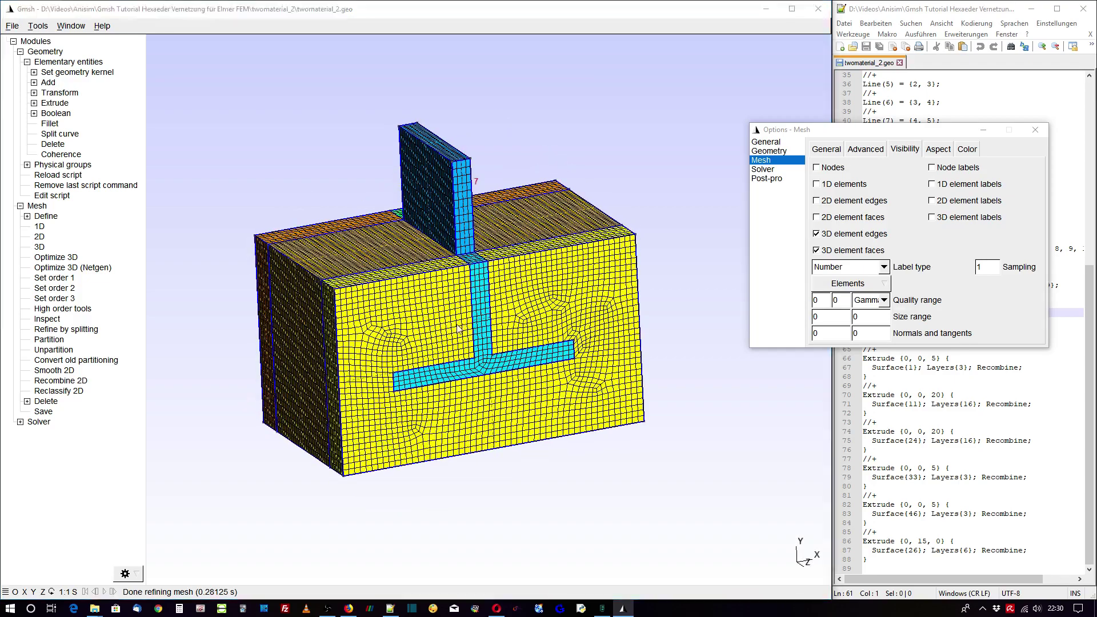
{"action": "scroll", "coordinate": [417, 343], "scroll_direction": "up", "scroll_amount": 1}
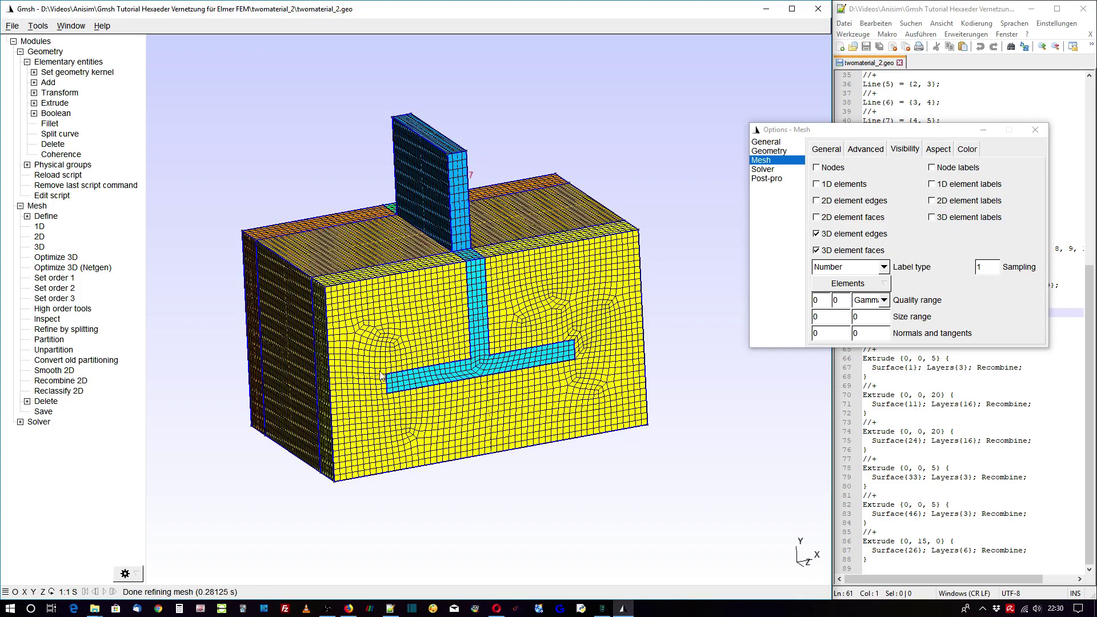
{"action": "scroll", "coordinate": [383, 377], "scroll_direction": "up", "scroll_amount": 1}
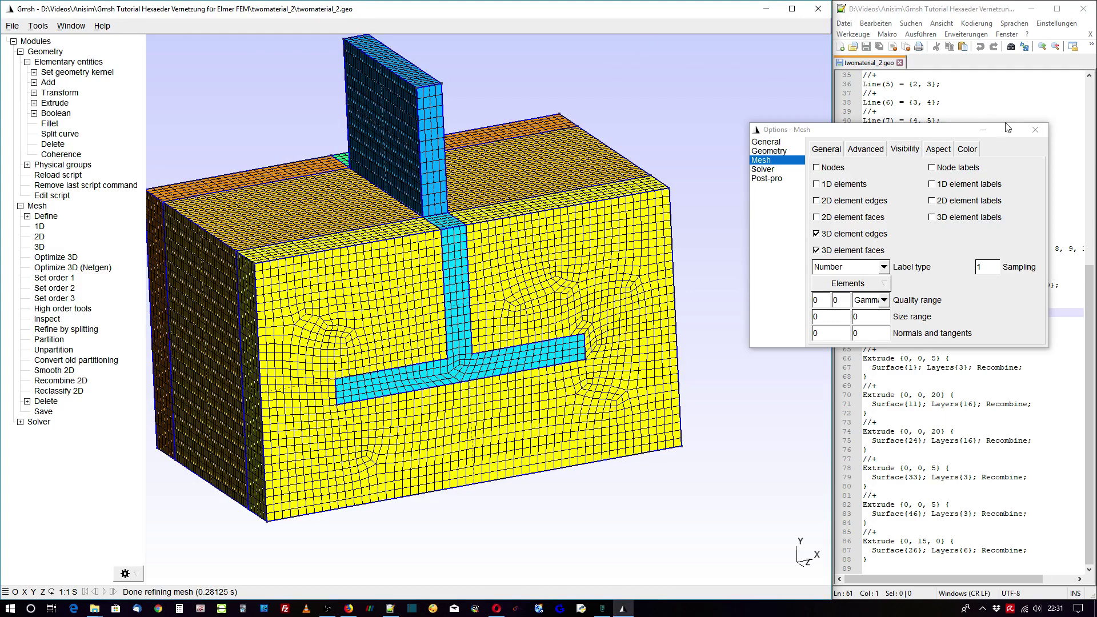
{"action": "left_click", "coordinate": [1035, 130]}
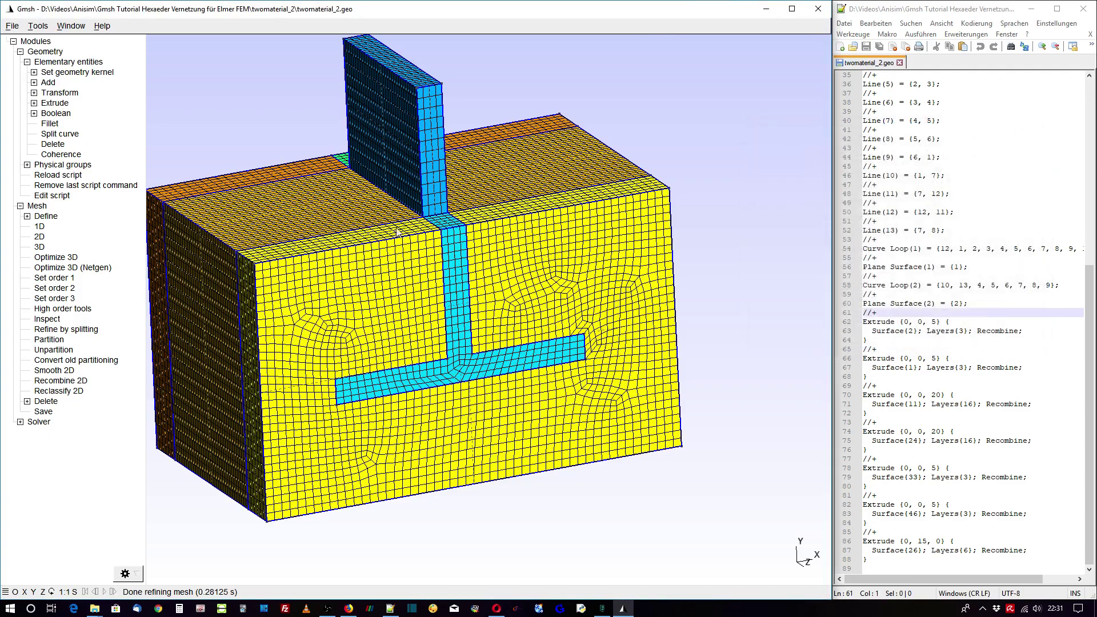
Reload the geometry from the script file and adjust the wireframe view
{"action": "left_click", "coordinate": [58, 176]}
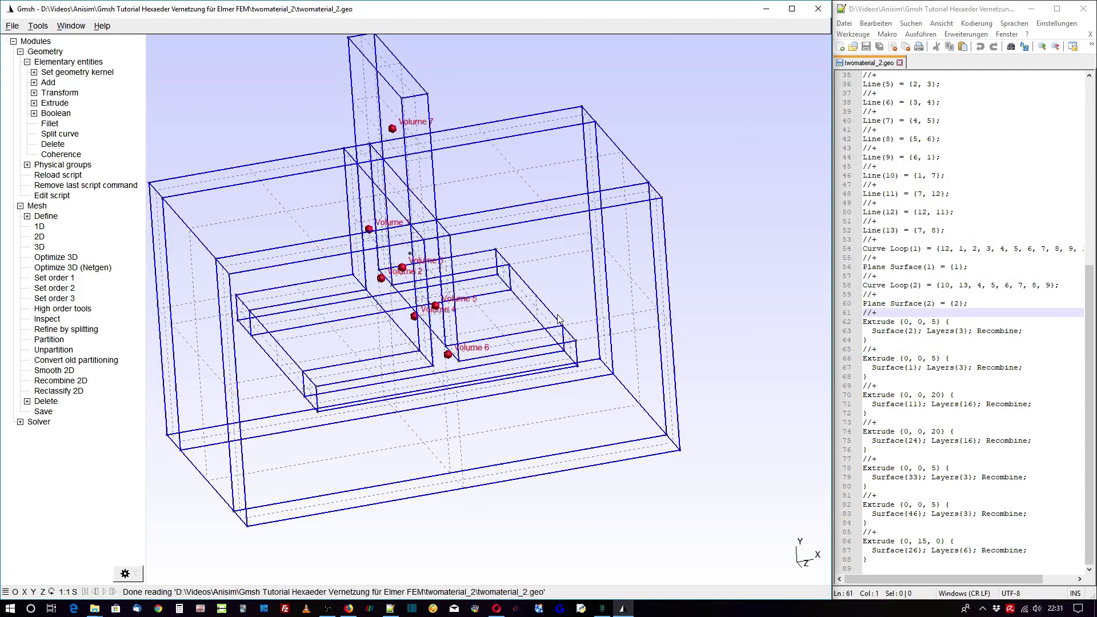
{"action": "left_click_drag", "start_coordinate": [558, 319], "coordinate": [427, 296]}
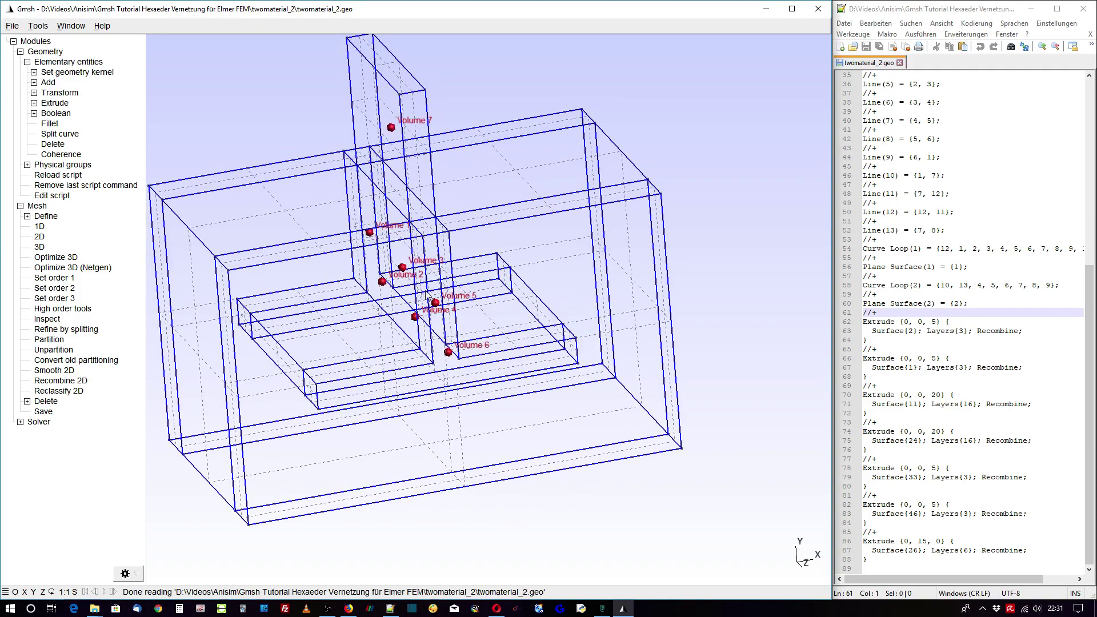
{"action": "right_click_drag", "start_coordinate": [320, 265], "coordinate": [376, 264]}
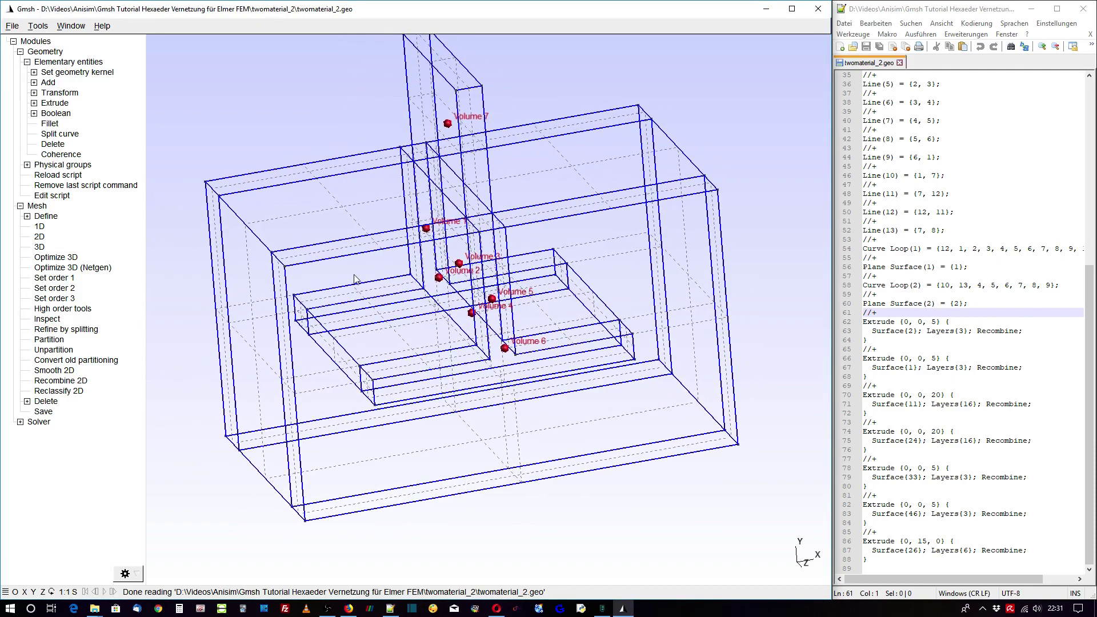
{"action": "left_click_drag", "start_coordinate": [354, 279], "coordinate": [355, 265]}
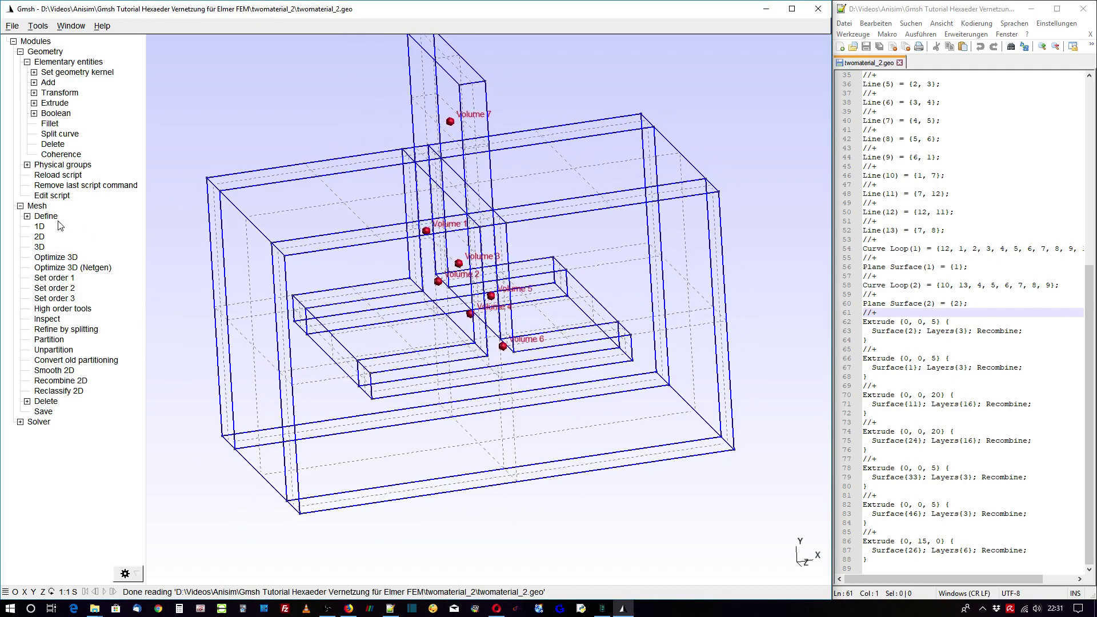
Start a transfinite curve definition with 3 points and Bump grading
{"action": "left_click", "coordinate": [26, 216]}
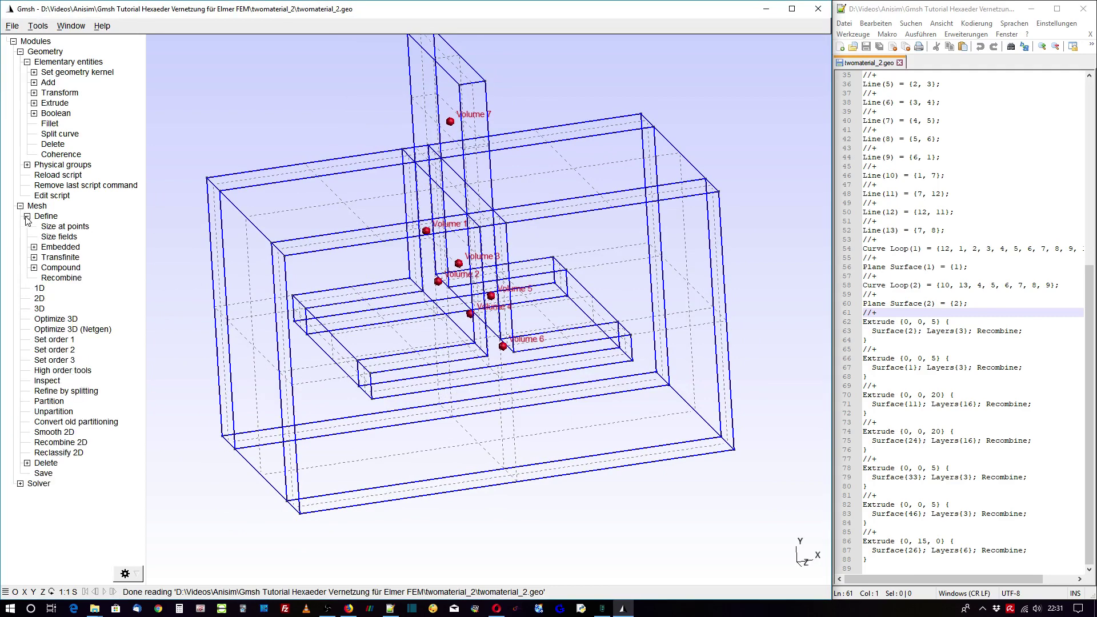
{"action": "left_click", "coordinate": [34, 258]}
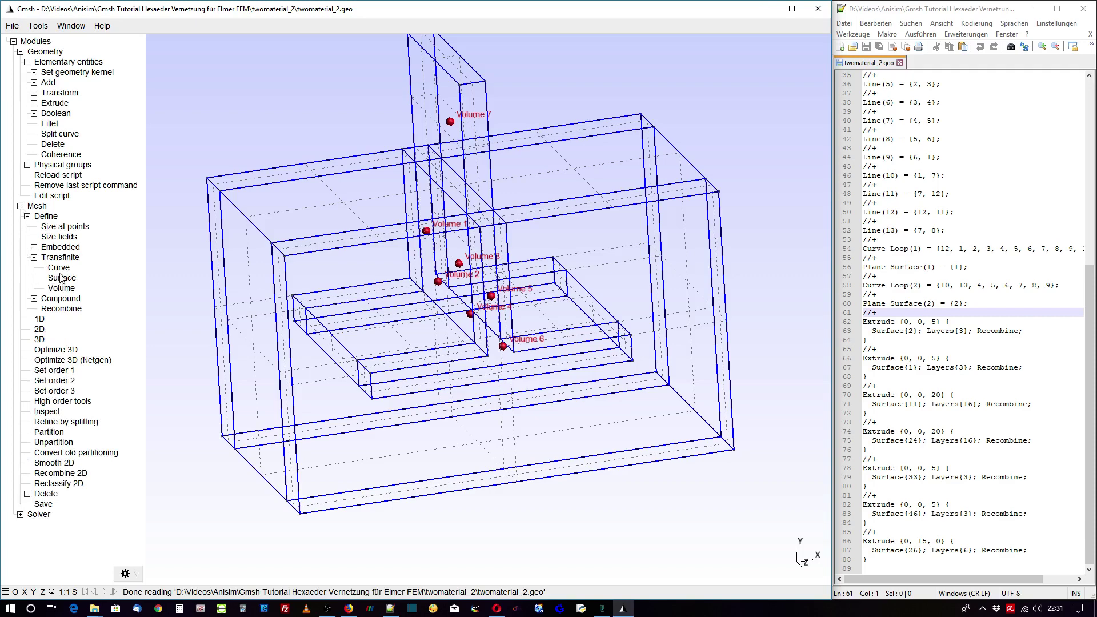
{"action": "left_click", "coordinate": [57, 268]}
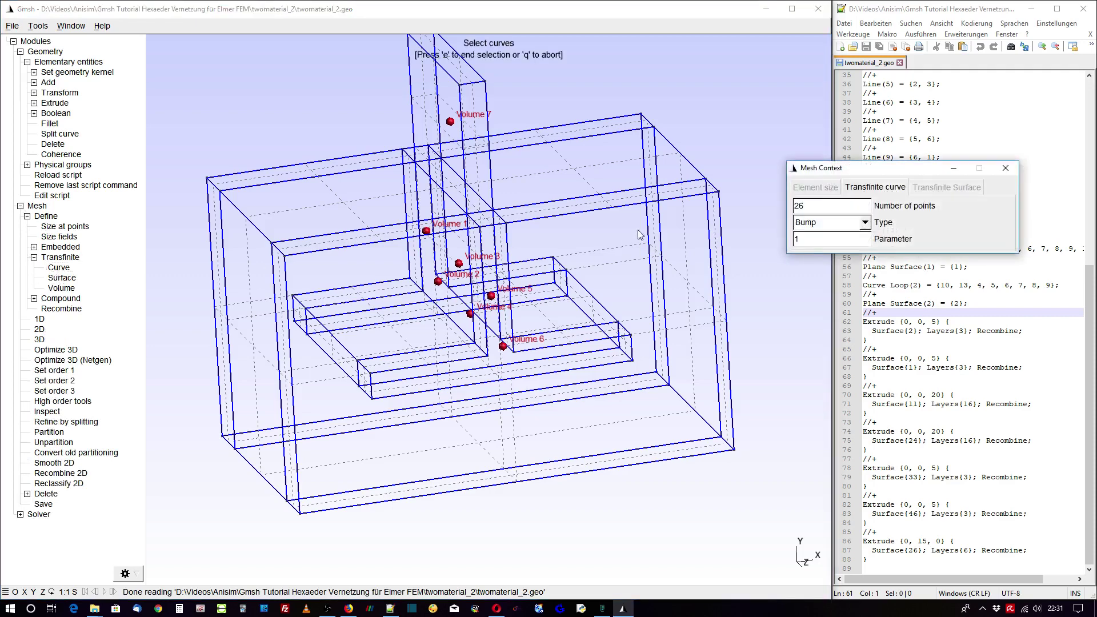
{"action": "key", "text": "ctrl+a"}
{"action": "left_click", "coordinate": [865, 225]}
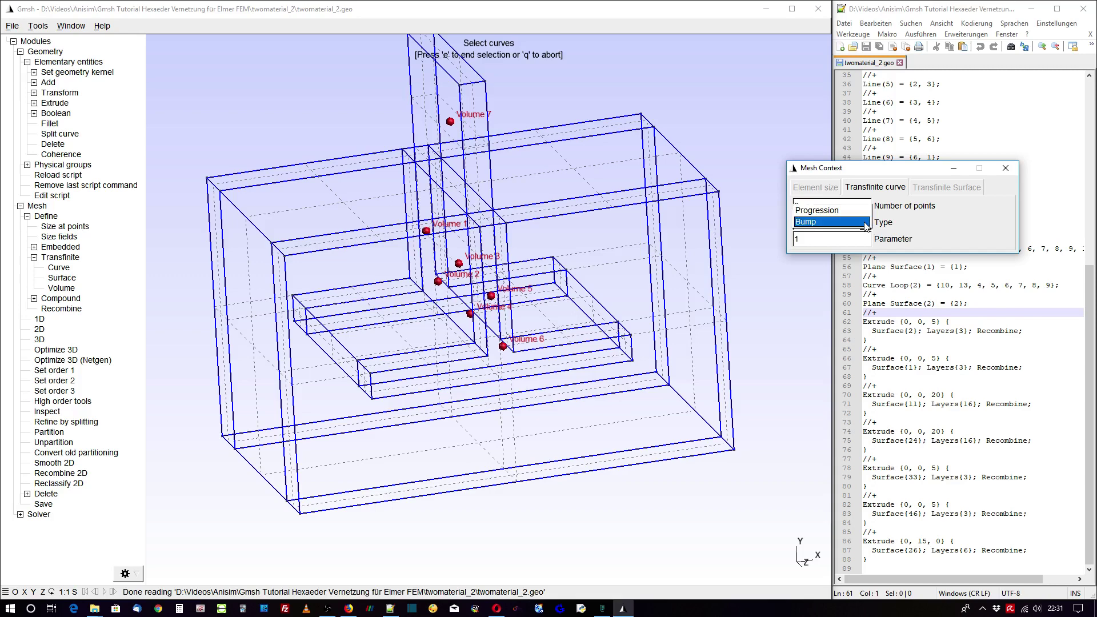
{"action": "left_click", "coordinate": [823, 223]}
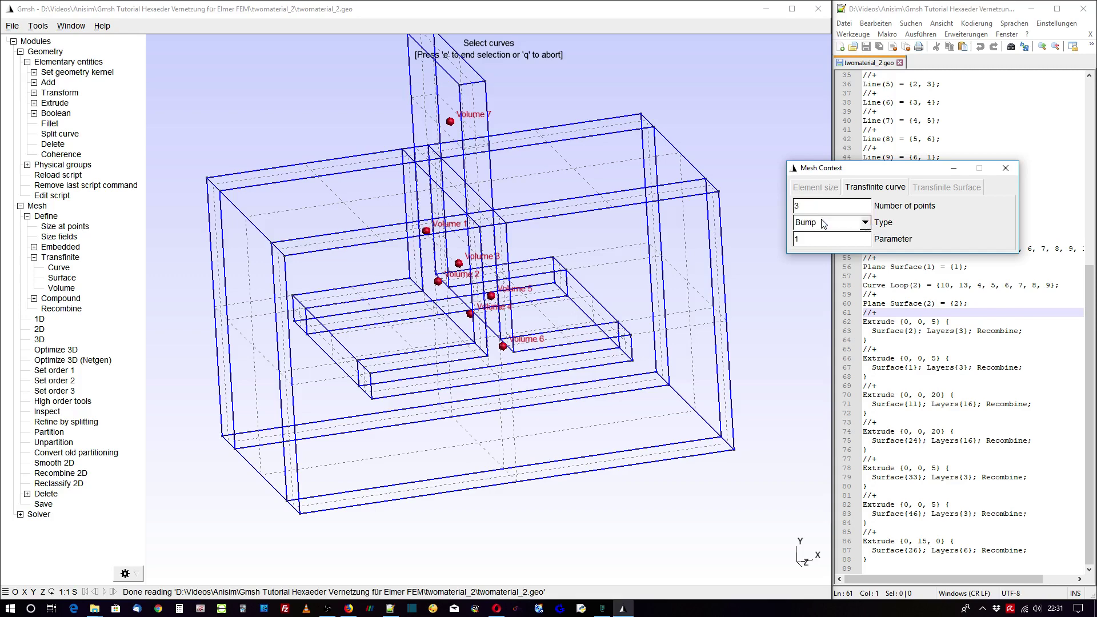
{"action": "left_click_drag", "start_coordinate": [701, 402], "coordinate": [496, 441]}
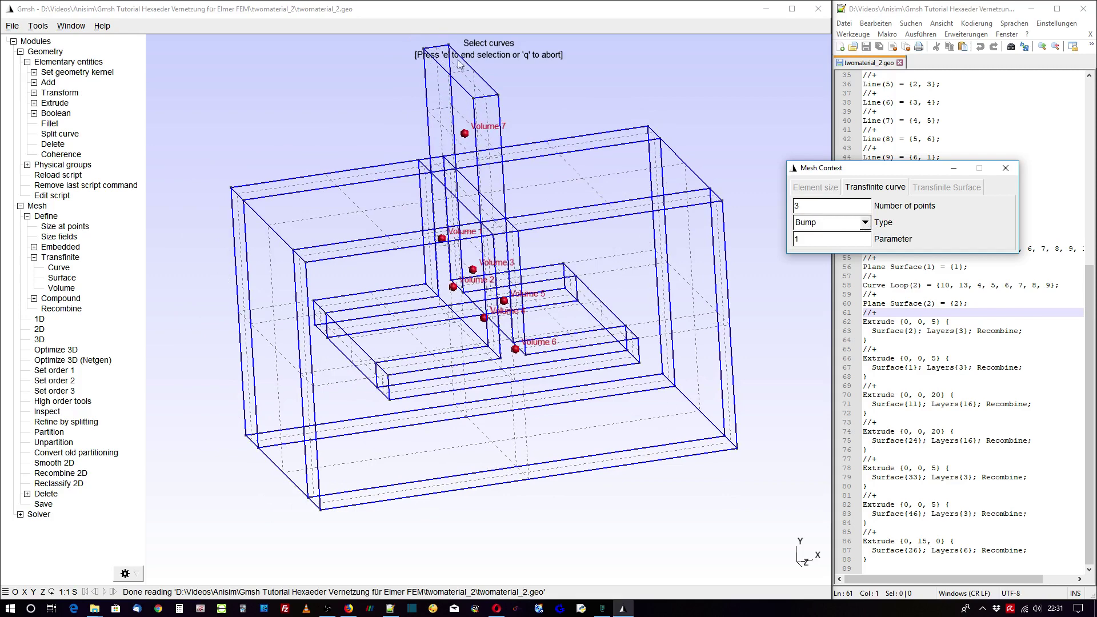
Pick the inclusion's short edges and vertical corner edges, including Line 68
{"action": "left_click", "coordinate": [436, 45]}
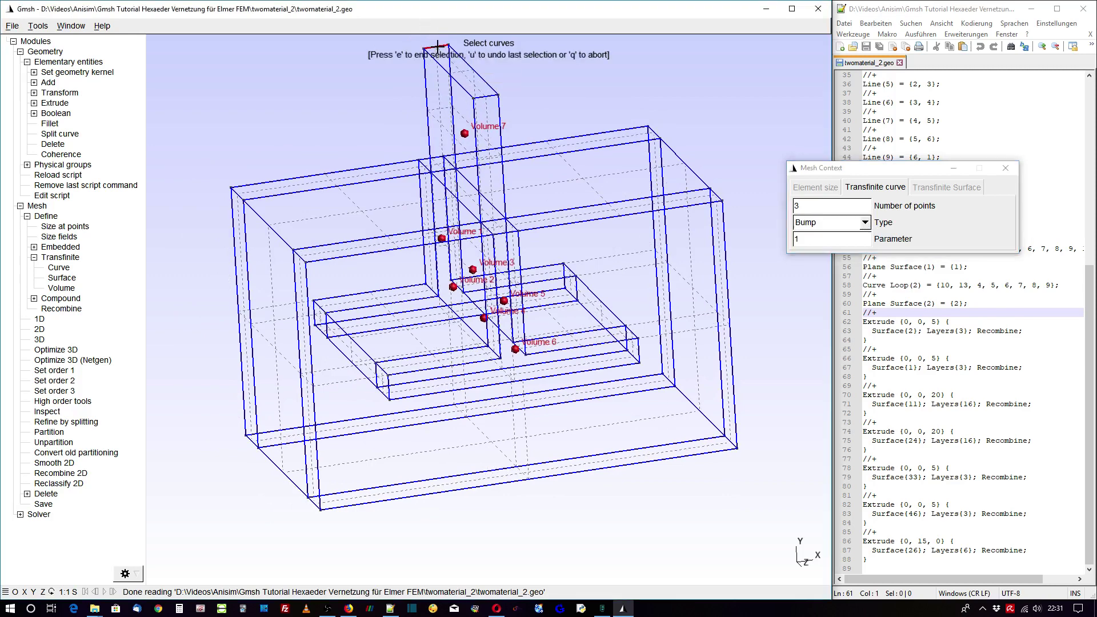
{"action": "left_click", "coordinate": [485, 97]}
{"action": "left_click", "coordinate": [441, 169]}
{"action": "left_click", "coordinate": [492, 220]}
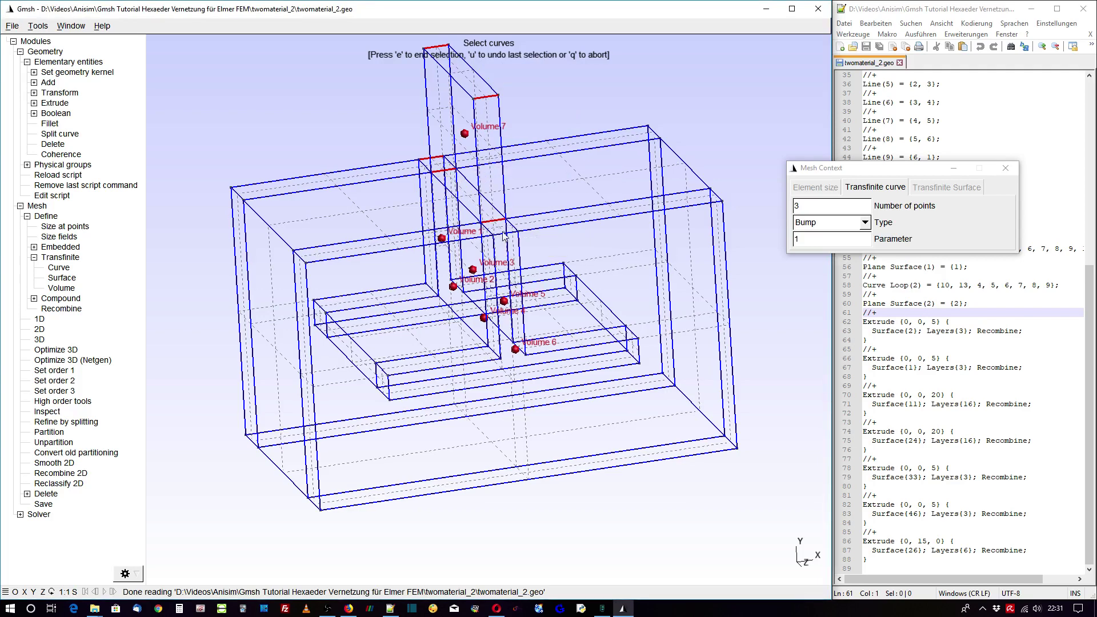
{"action": "left_click", "coordinate": [564, 273]}
{"action": "left_click", "coordinate": [576, 290]}
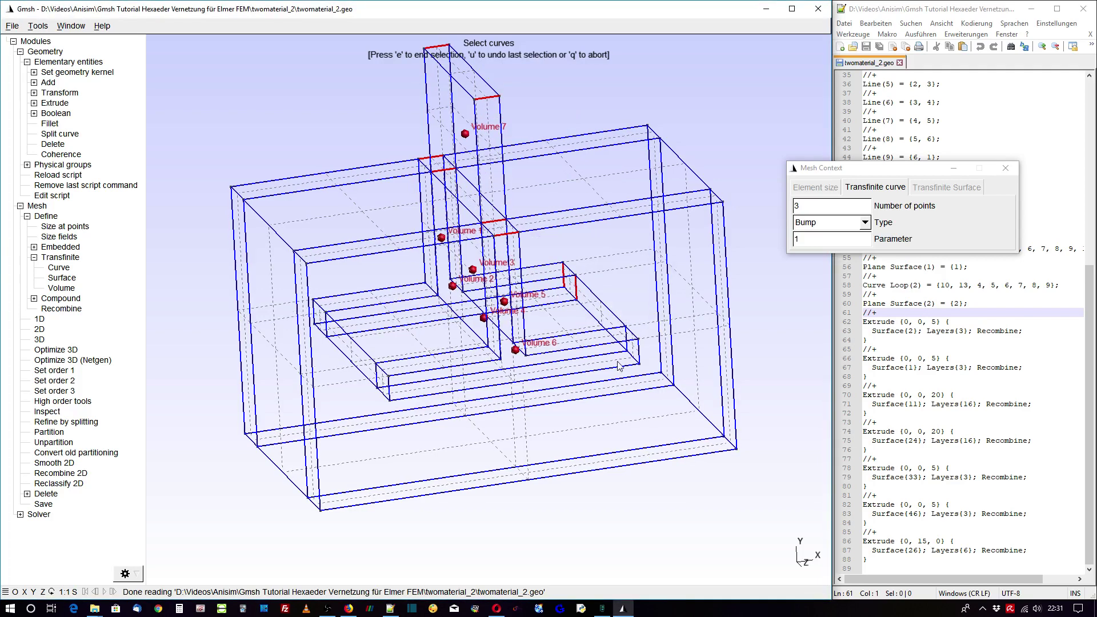
{"action": "left_click", "coordinate": [627, 339]}
{"action": "left_click", "coordinate": [639, 350]}
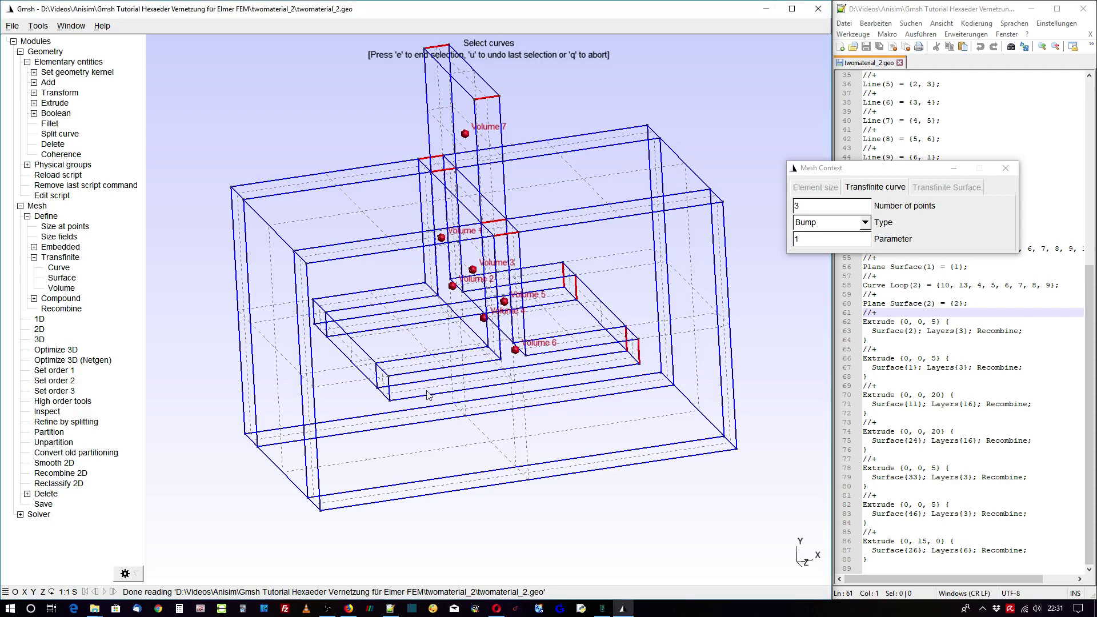
{"action": "left_click", "coordinate": [376, 376]}
{"action": "left_click", "coordinate": [322, 320]}
{"action": "mouse_move", "coordinate": [375, 275]}
{"action": "left_mouse_down"}
{"action": "mouse_move", "coordinate": [352, 220]}
{"action": "mouse_move", "coordinate": [374, 285]}
{"action": "left_mouse_up"}
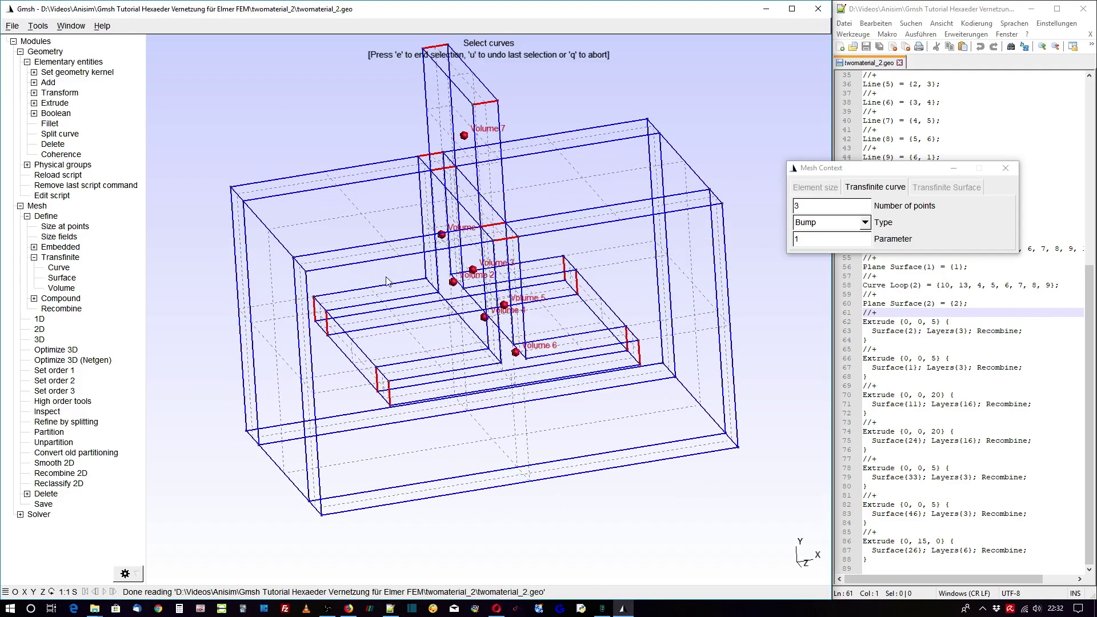
Apply the 3-point curves, switch to 13 points, and pick the vertical edges beside the stem
{"action": "key", "text": "e"}
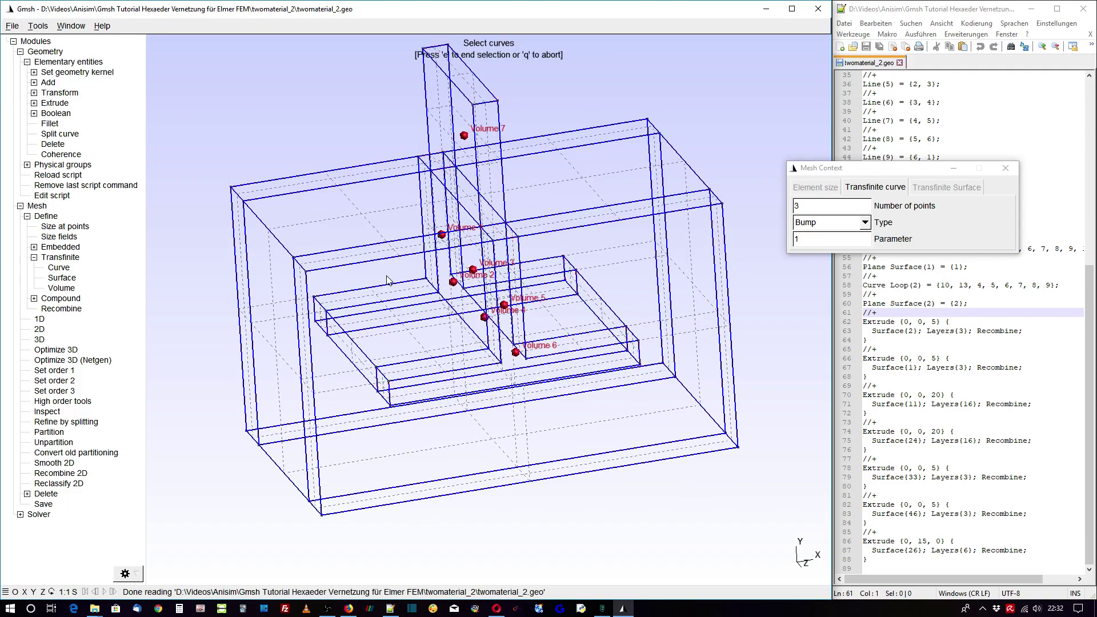
{"action": "left_click_drag", "start_coordinate": [382, 279], "coordinate": [364, 264]}
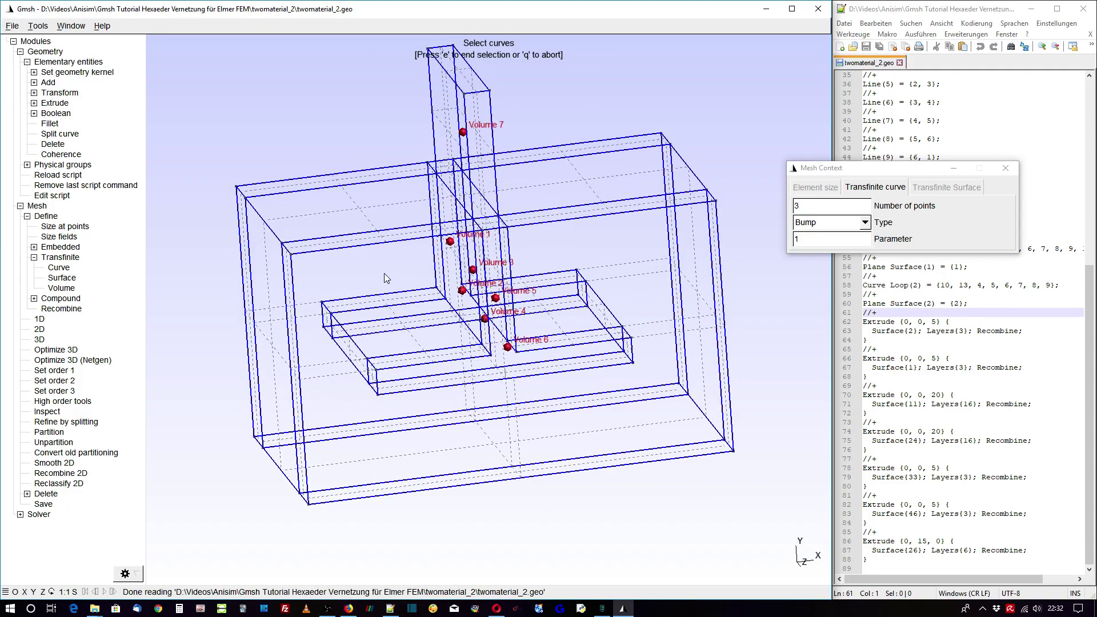
{"action": "left_click", "coordinate": [802, 205]}
{"action": "type", "text": "13"}
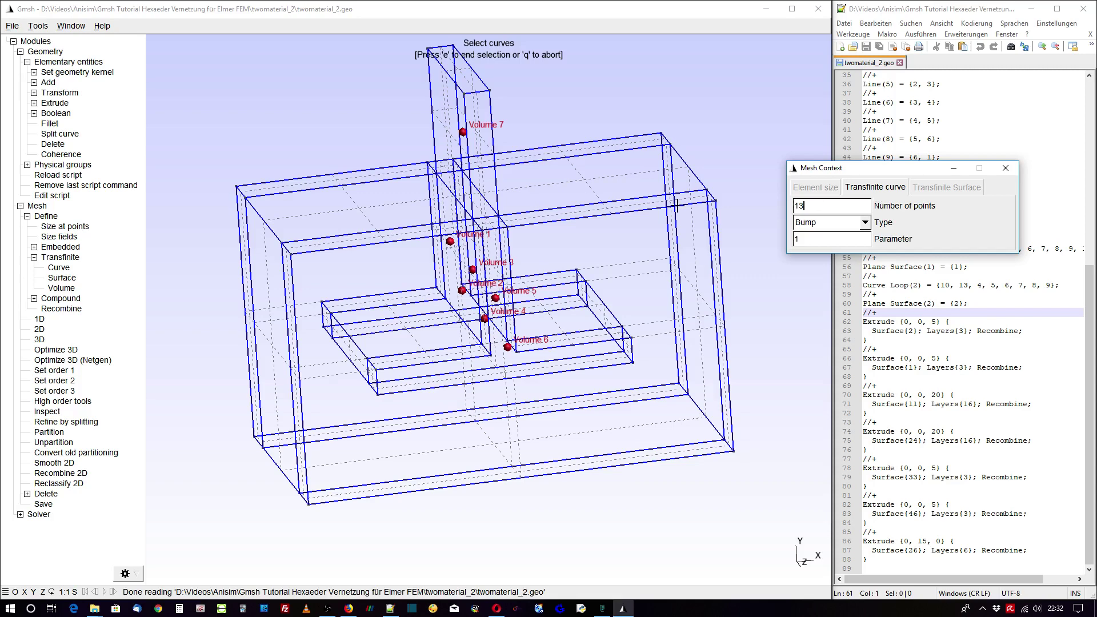
{"action": "left_click", "coordinate": [434, 267]}
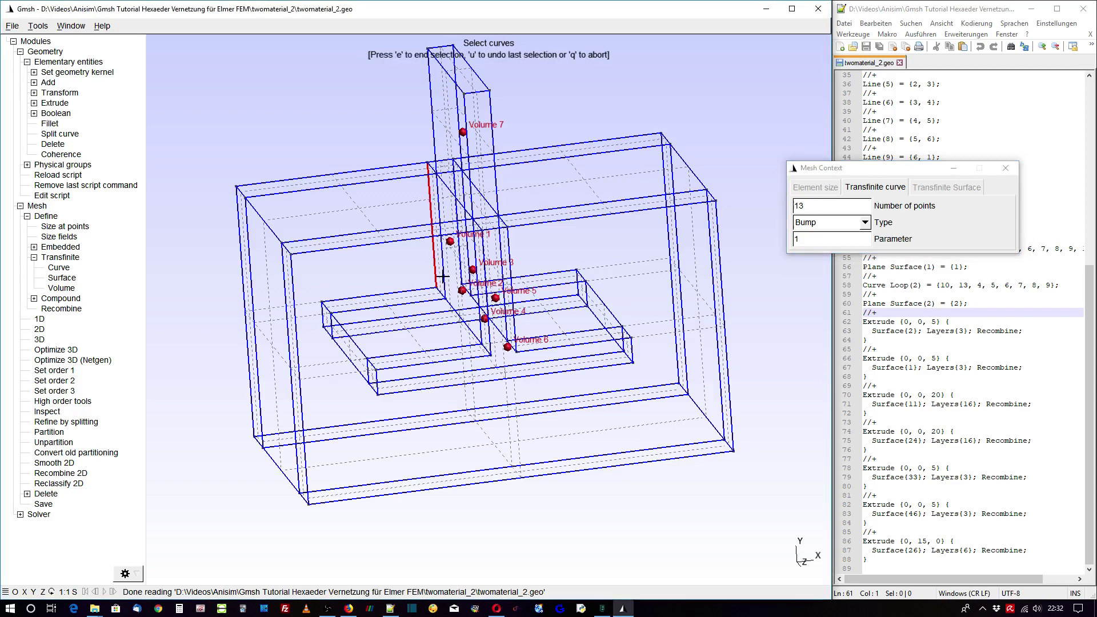
{"action": "left_click", "coordinate": [460, 266]}
{"action": "left_click", "coordinate": [468, 259]}
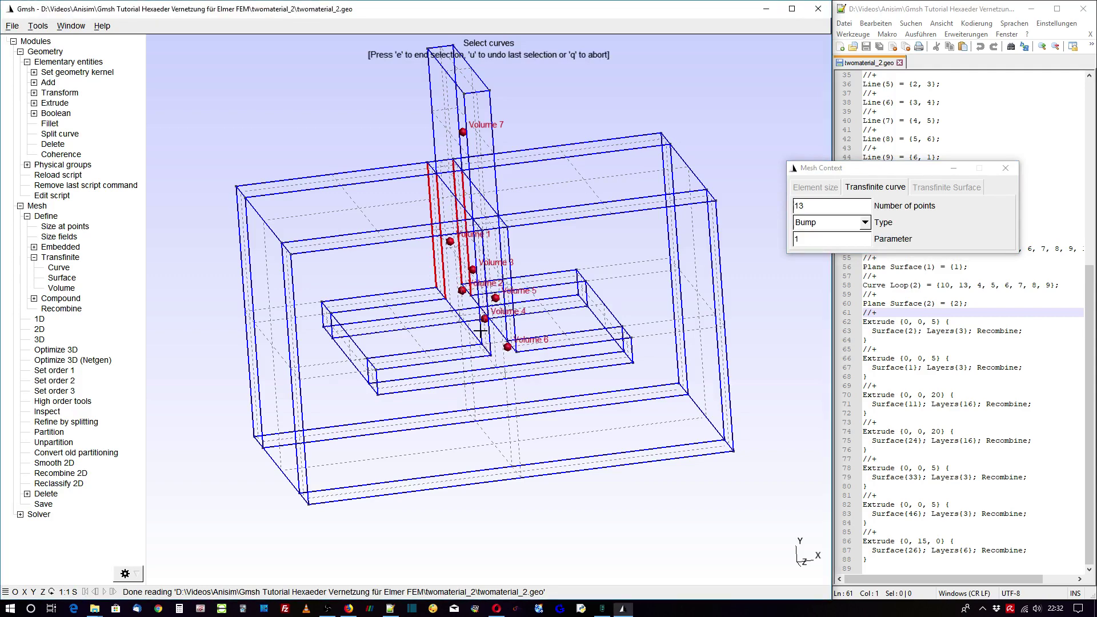
{"action": "left_click", "coordinate": [478, 329]}
{"action": "left_click", "coordinate": [506, 326]}
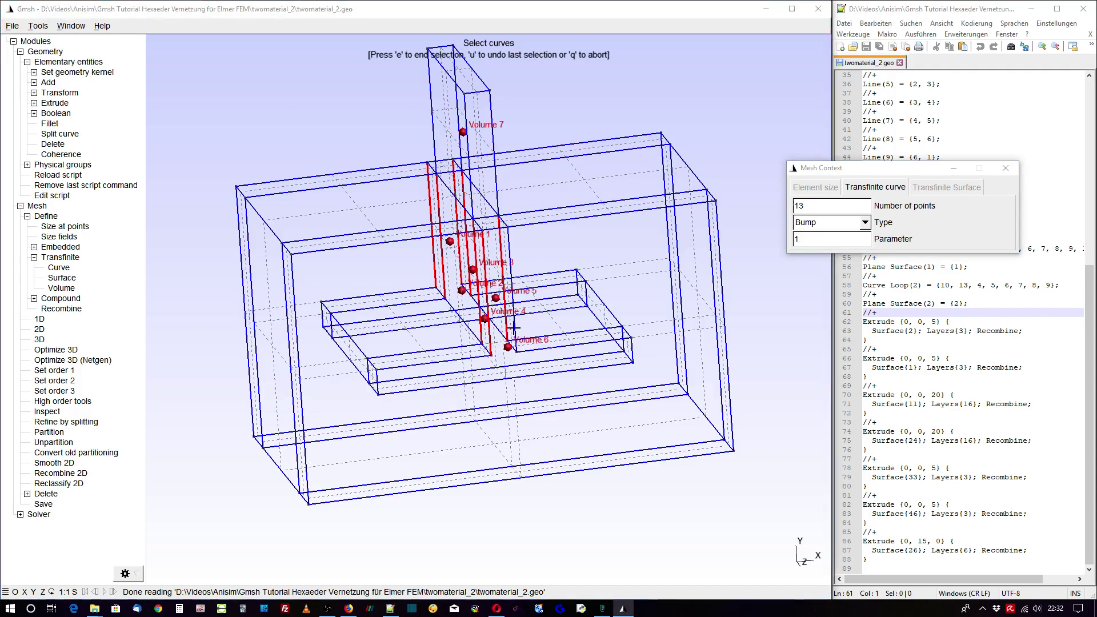
Add the crossbar's short top and lower edges to the 13-point Bump selection
{"action": "left_click", "coordinate": [392, 293]}
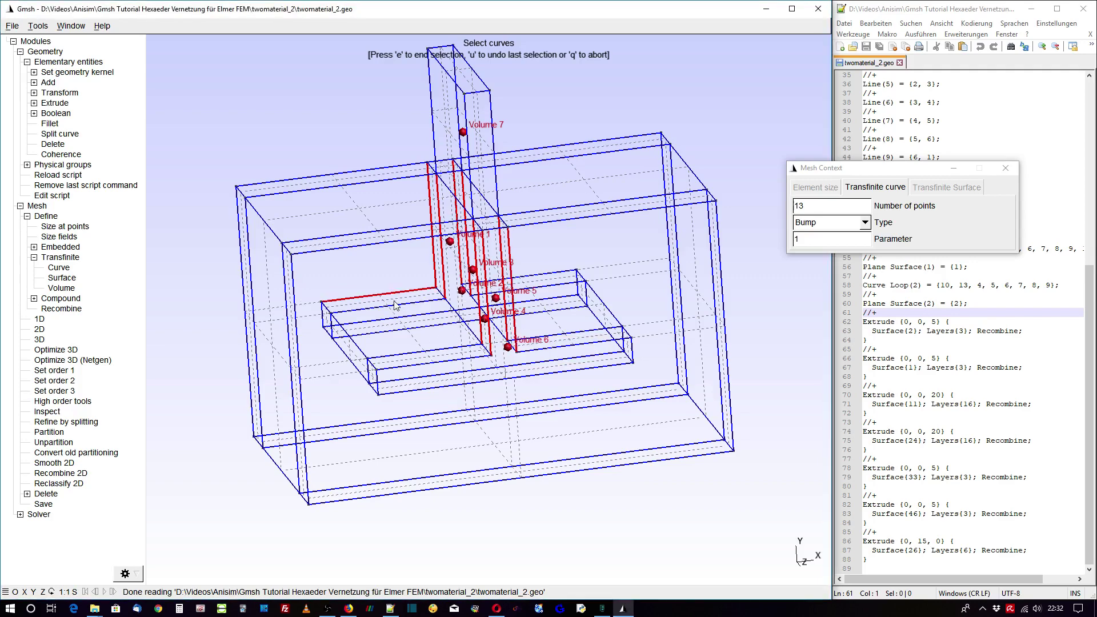
{"action": "left_click", "coordinate": [393, 305]}
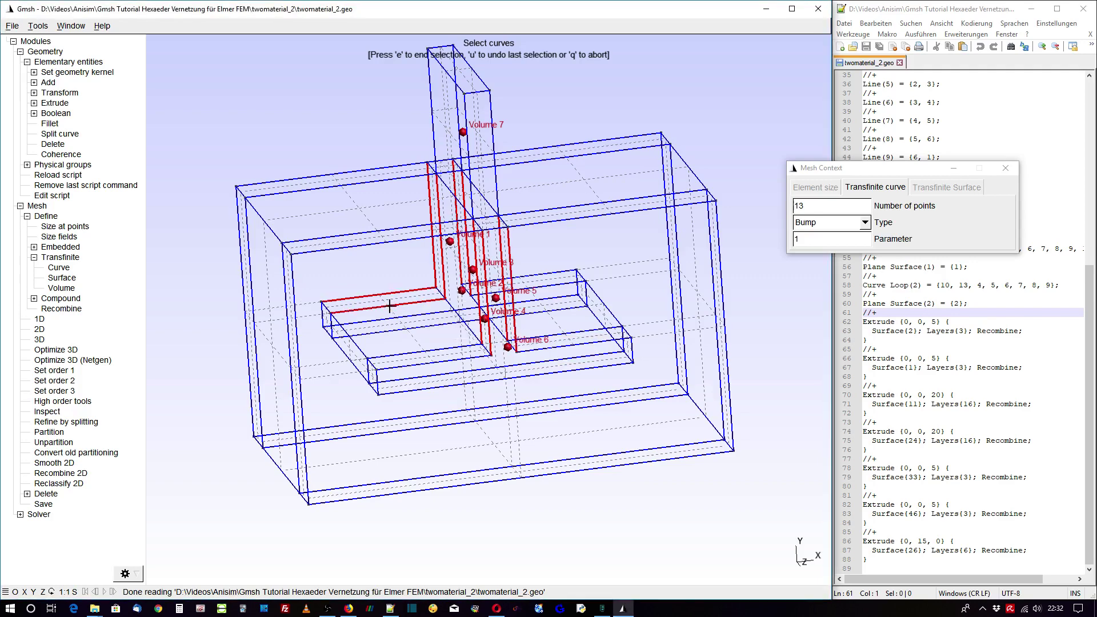
{"action": "left_click", "coordinate": [545, 272]}
{"action": "left_click", "coordinate": [549, 285]}
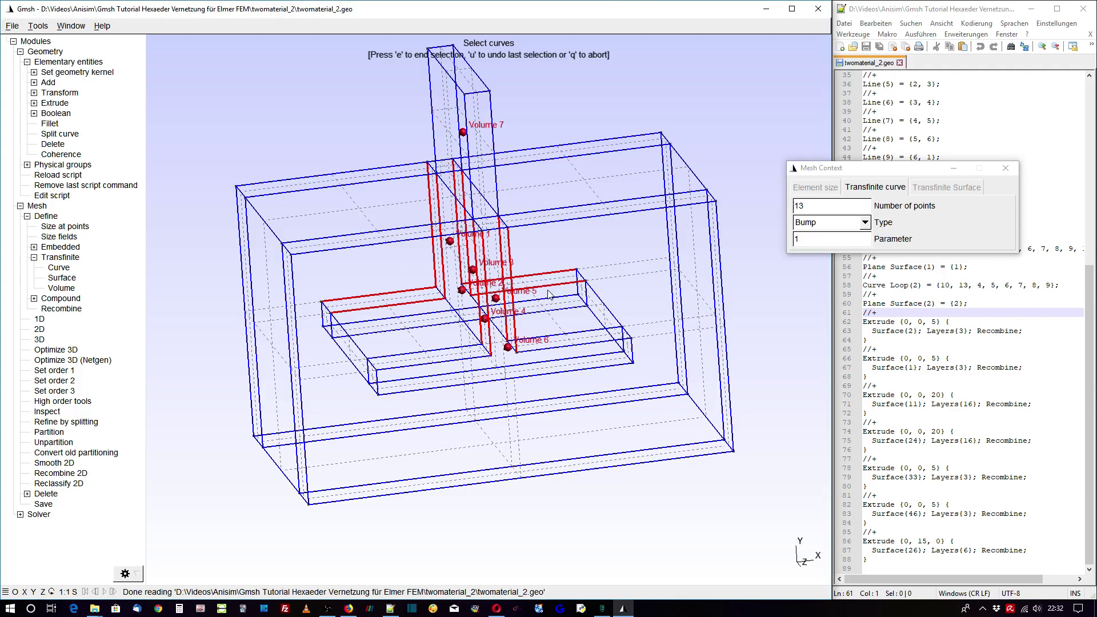
{"action": "left_click", "coordinate": [569, 339]}
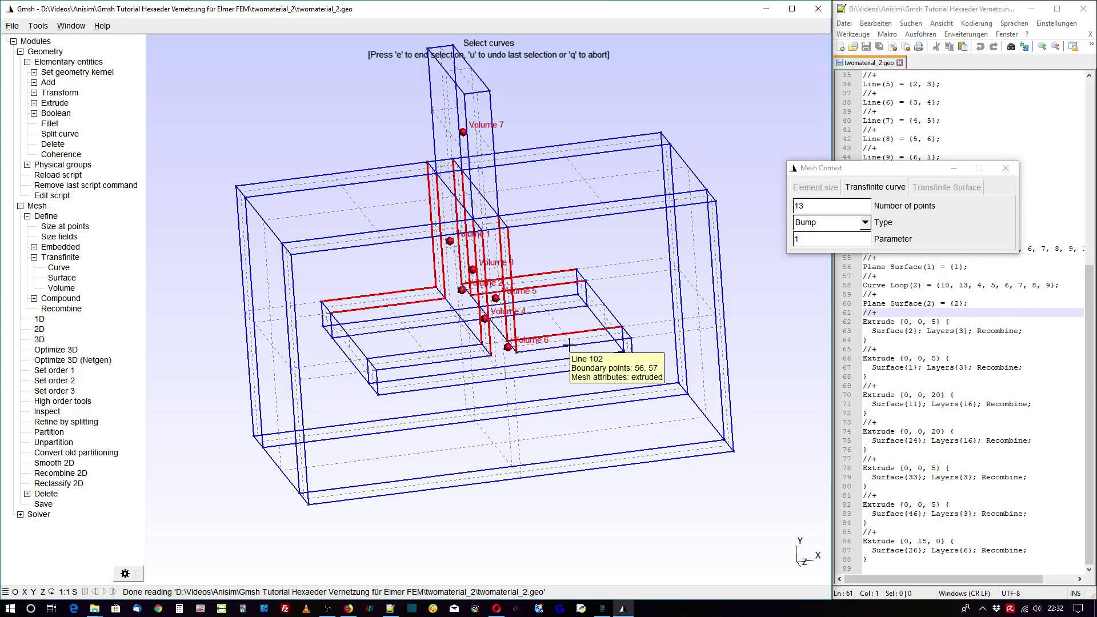
{"action": "left_click", "coordinate": [569, 346]}
{"action": "left_click", "coordinate": [474, 359]}
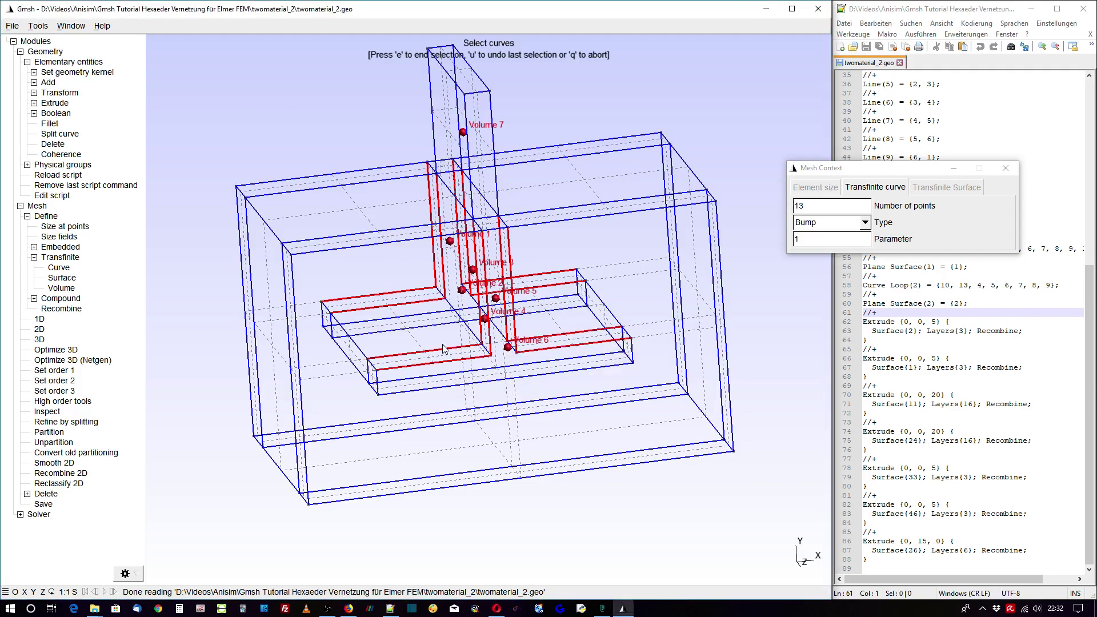
{"action": "mouse_move", "coordinate": [440, 344]}
{"action": "left_mouse_down"}
{"action": "mouse_move", "coordinate": [378, 220]}
{"action": "mouse_move", "coordinate": [441, 343]}
{"action": "left_mouse_up"}
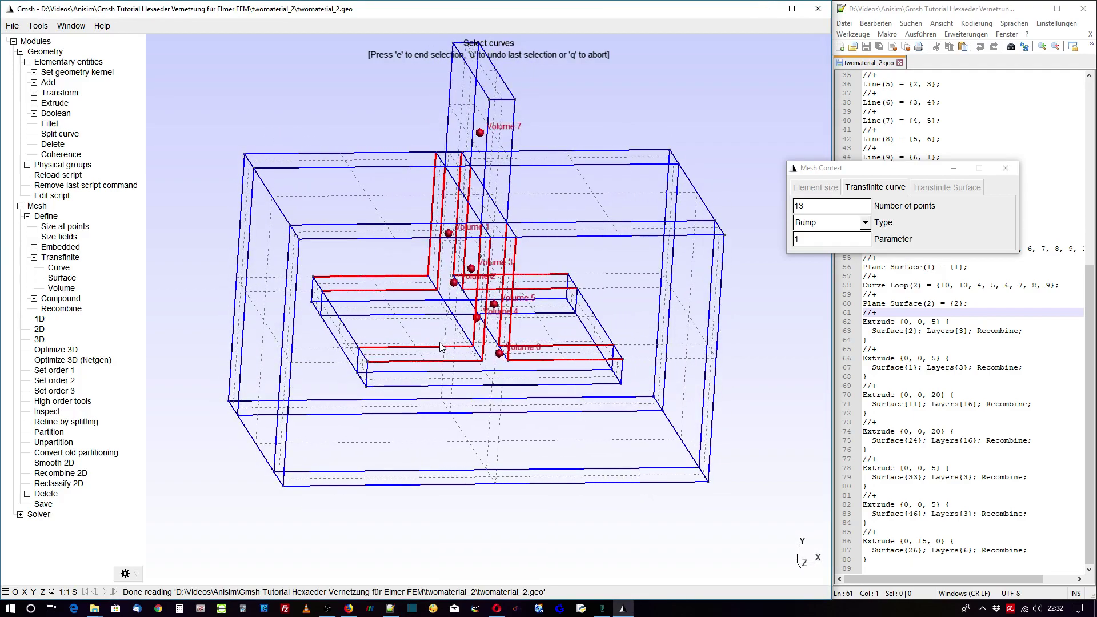
Apply the 13-point Bump curves and change the point count to 26
{"action": "key", "text": "u"}
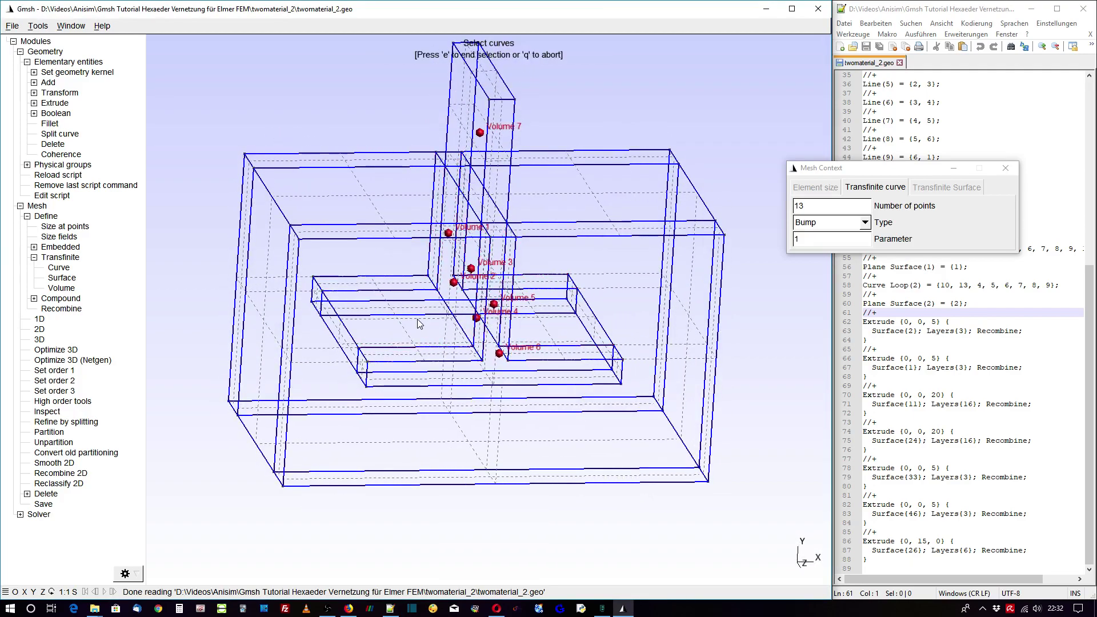
{"action": "left_click_drag", "start_coordinate": [376, 257], "coordinate": [341, 263]}
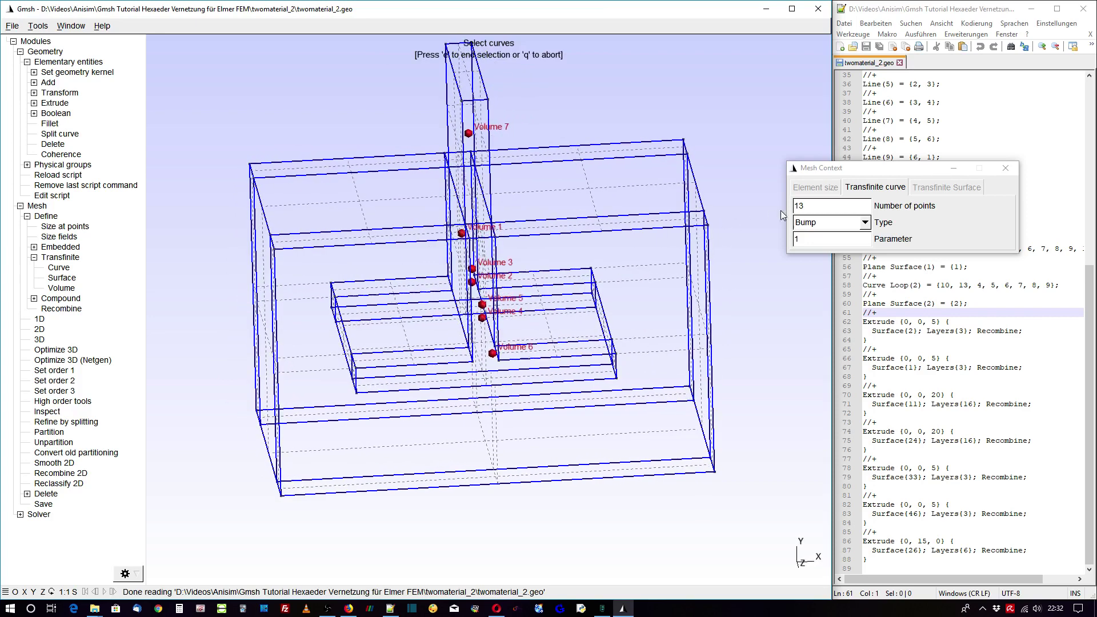
{"action": "double_click", "coordinate": [797, 206]}
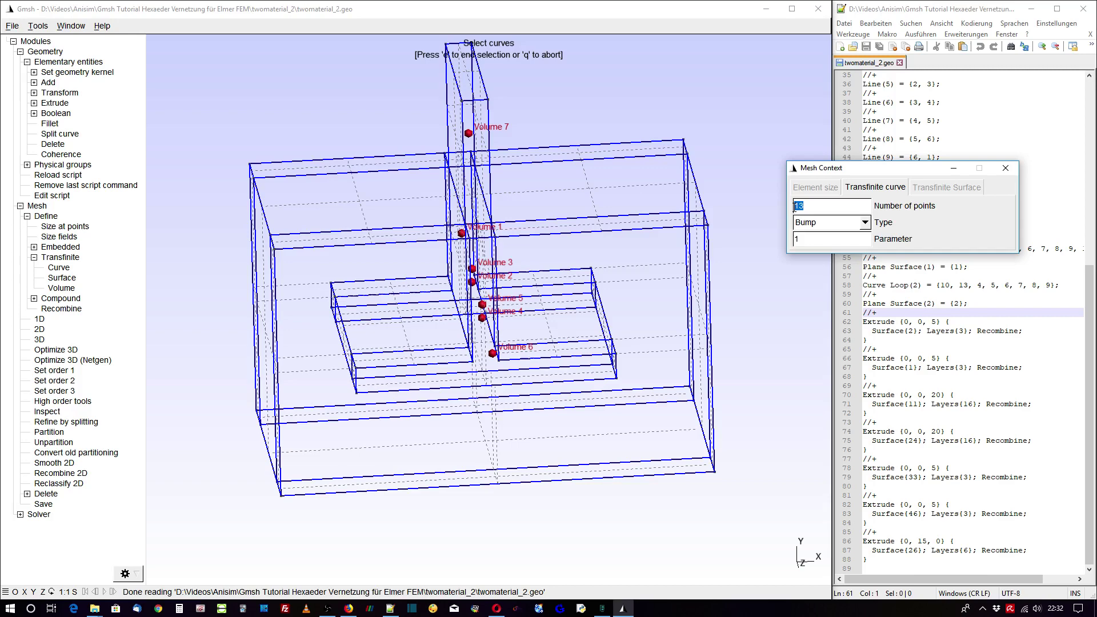
{"action": "type", "text": "26"}
Assign 26-point Bump grading to the long crossbar edges, including Lines 26, 66 and 106
{"action": "left_click", "coordinate": [405, 303]}
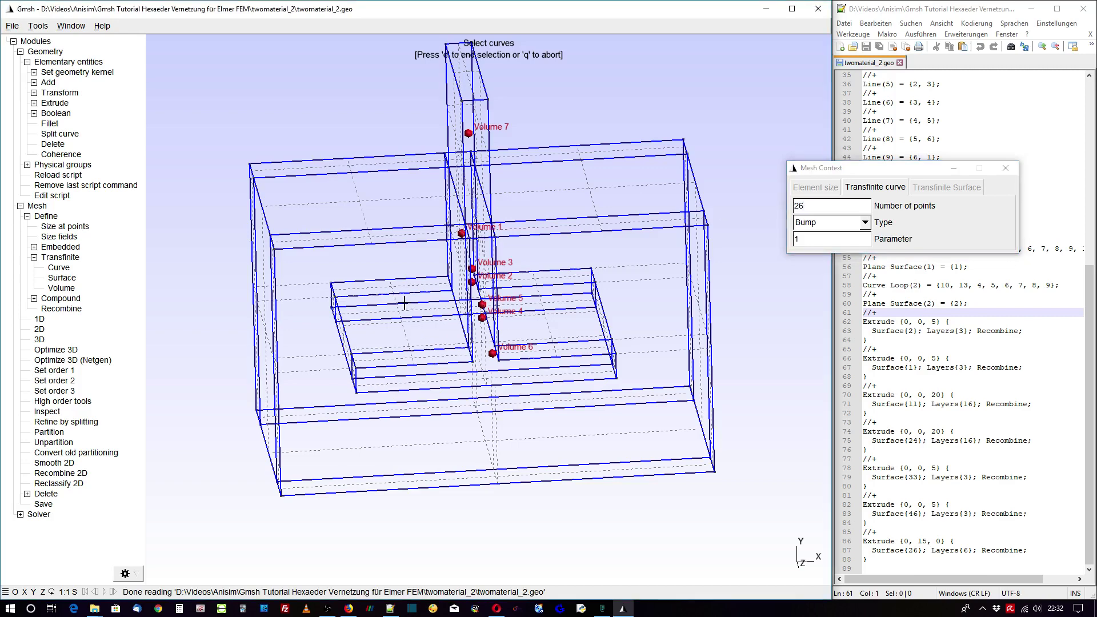
{"action": "left_click", "coordinate": [408, 314]}
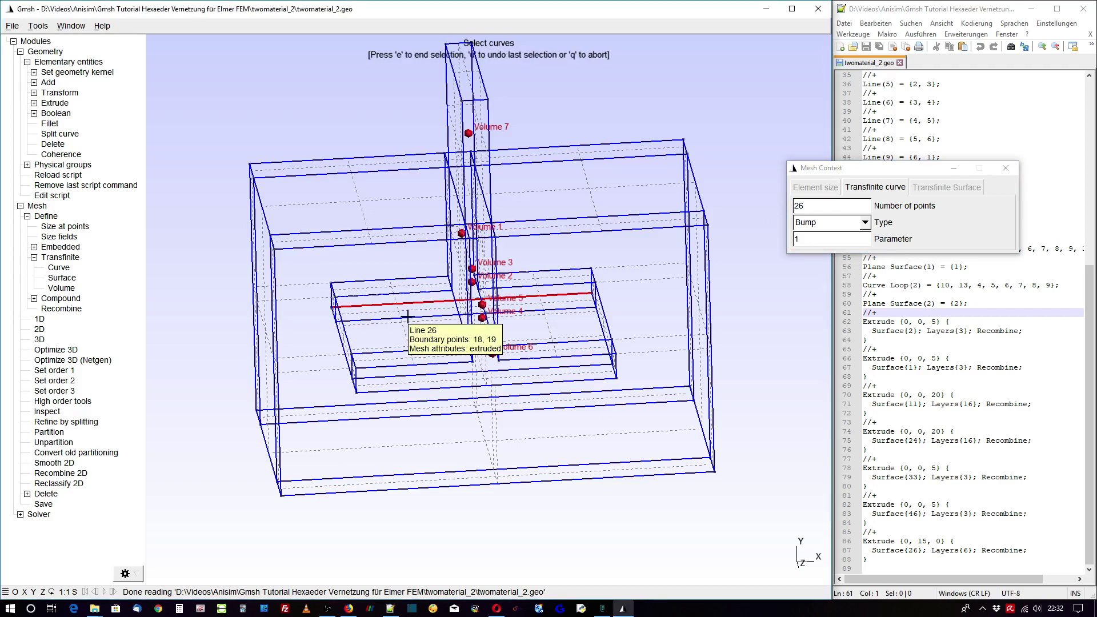
{"action": "left_click", "coordinate": [408, 315]}
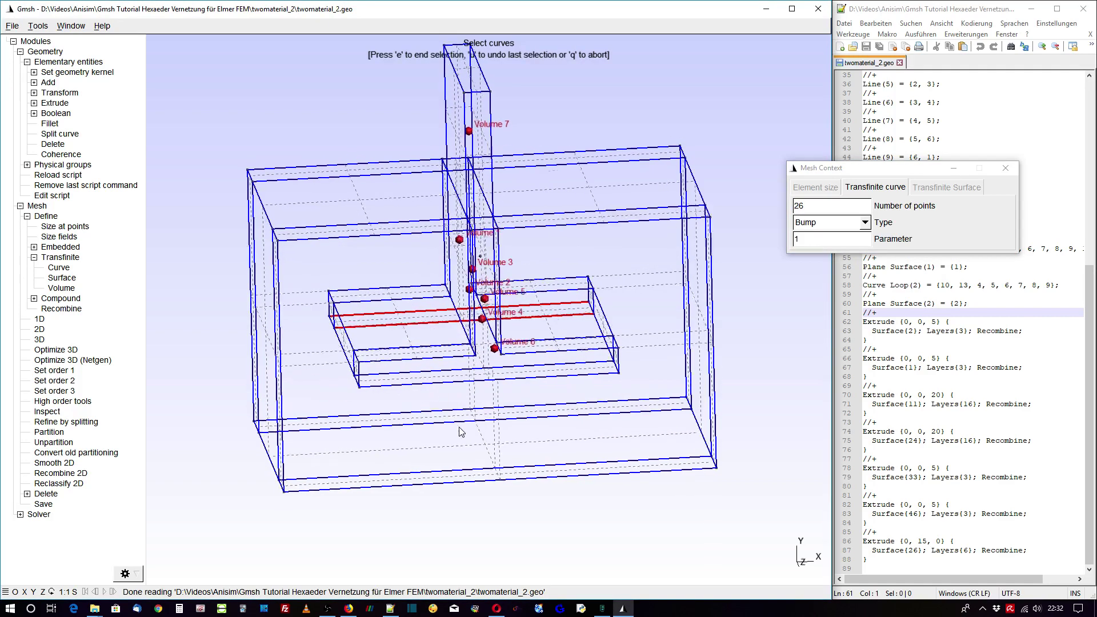
{"action": "left_click_drag", "start_coordinate": [455, 445], "coordinate": [459, 417]}
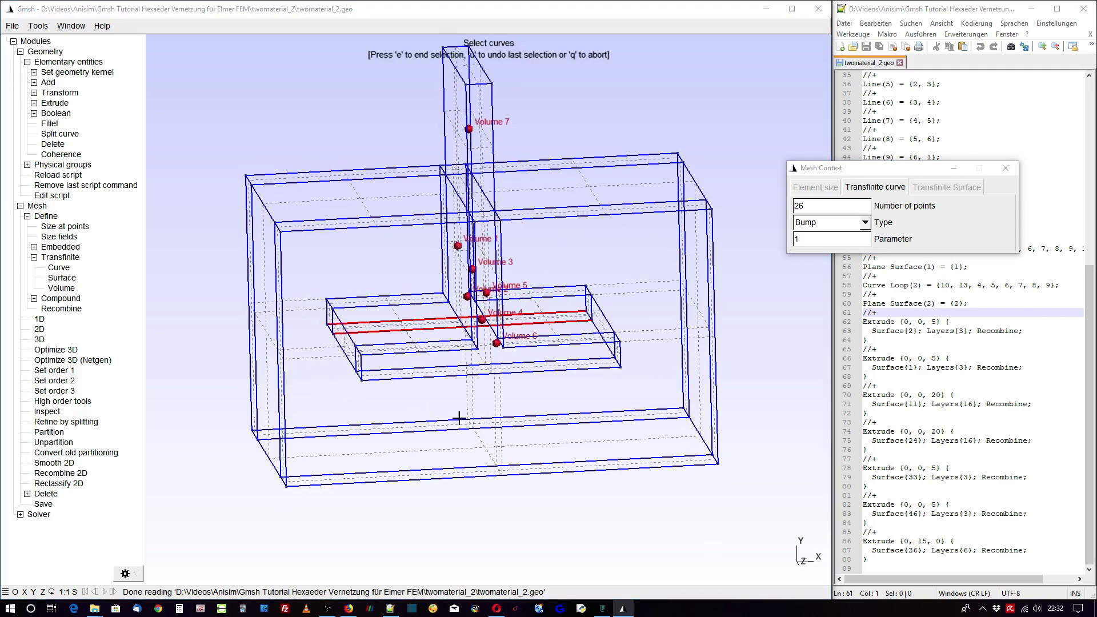
{"action": "left_click", "coordinate": [427, 368]}
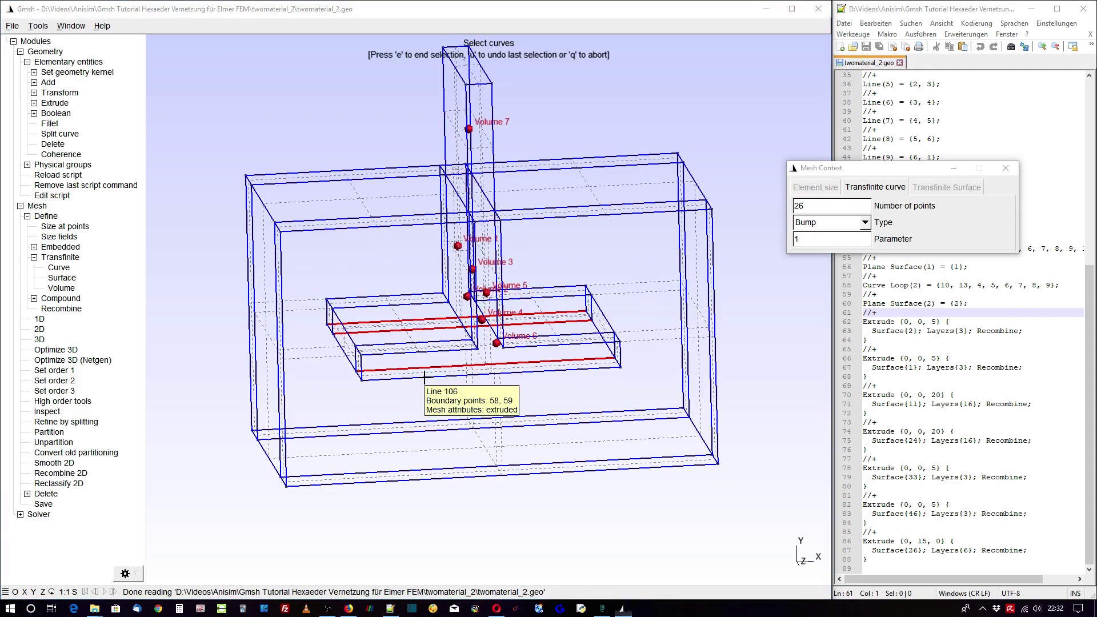
{"action": "left_click", "coordinate": [425, 377]}
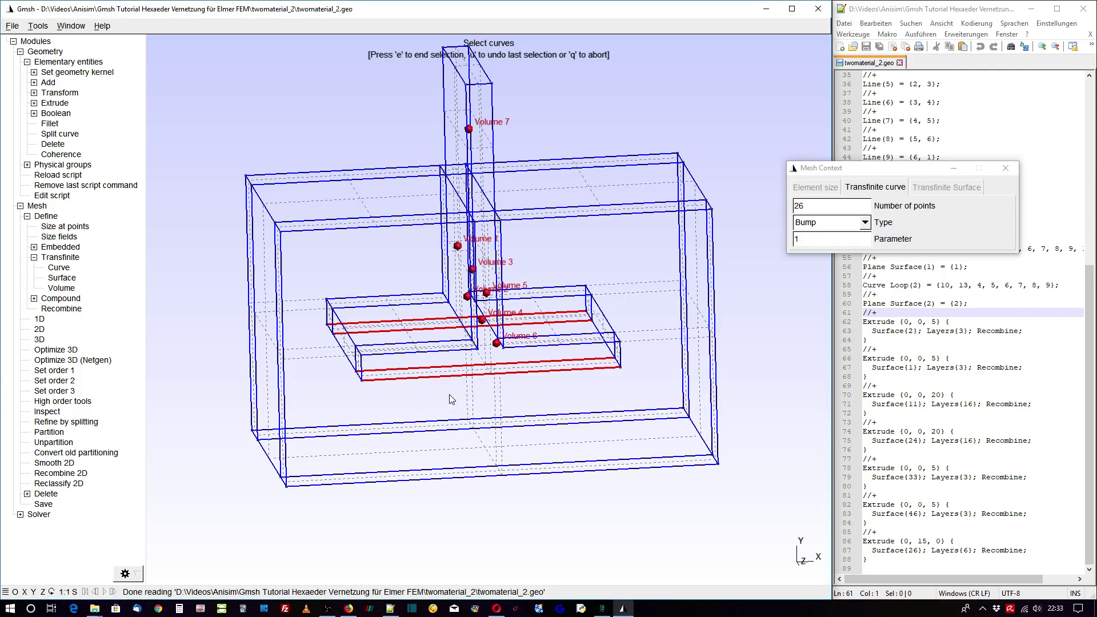
{"action": "key", "text": "e"}
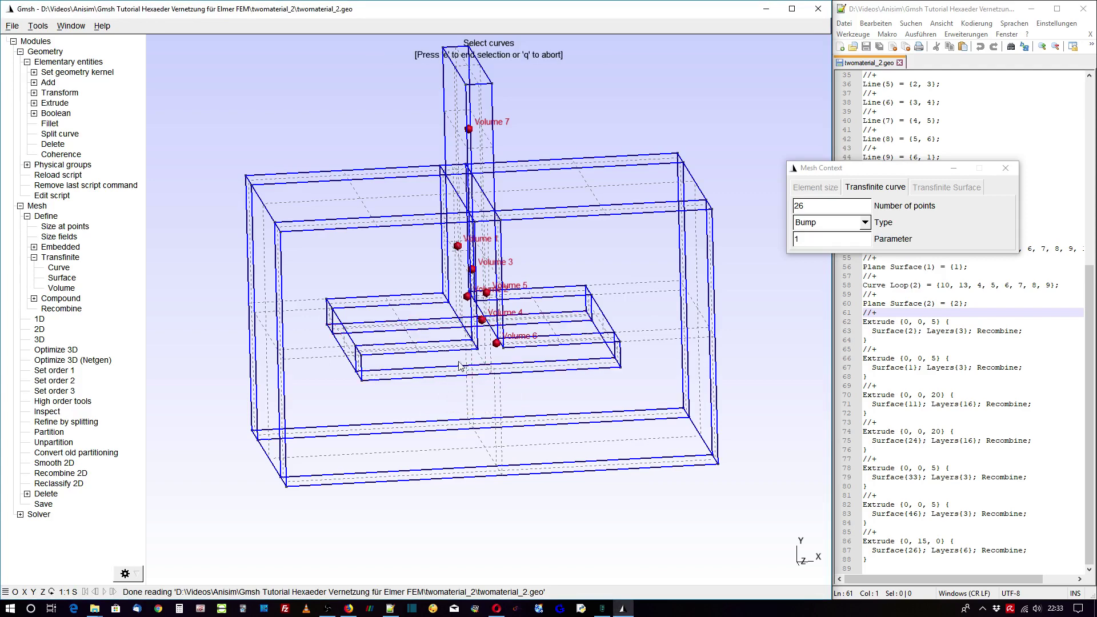
Close the curve settings and accept reloading the changed script
{"action": "key", "text": "q"}
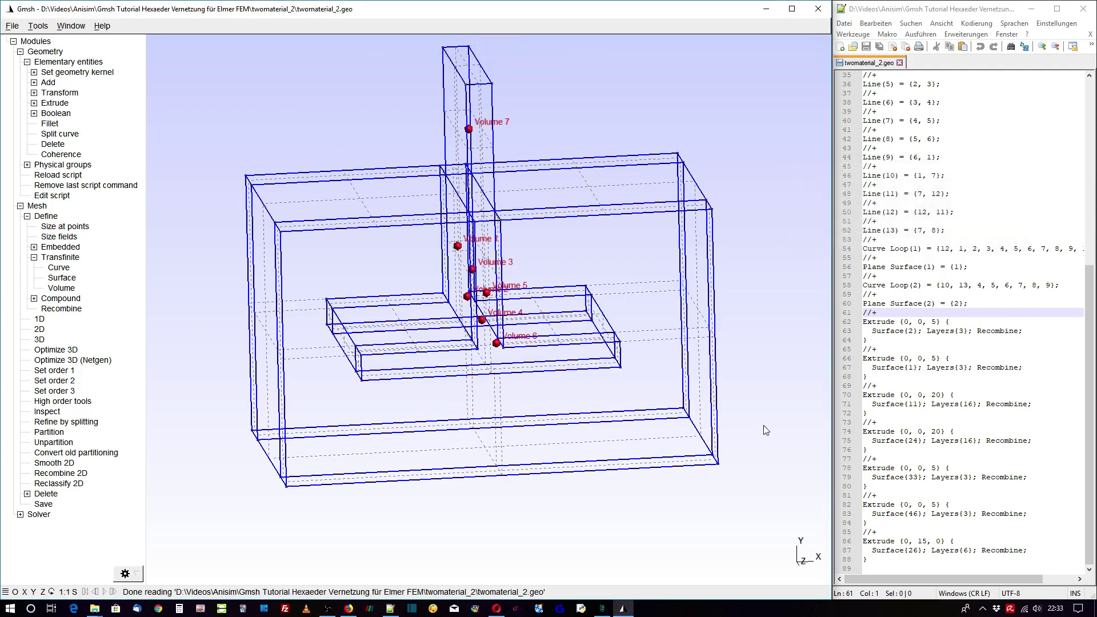
{"action": "left_click", "coordinate": [884, 570]}
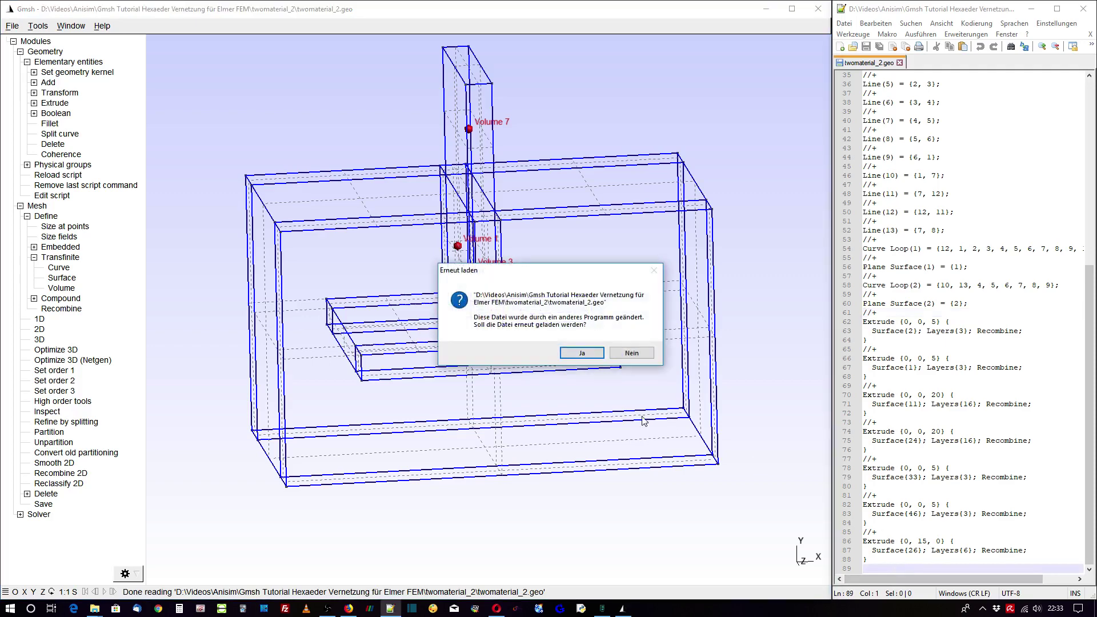
{"action": "left_click", "coordinate": [581, 355]}
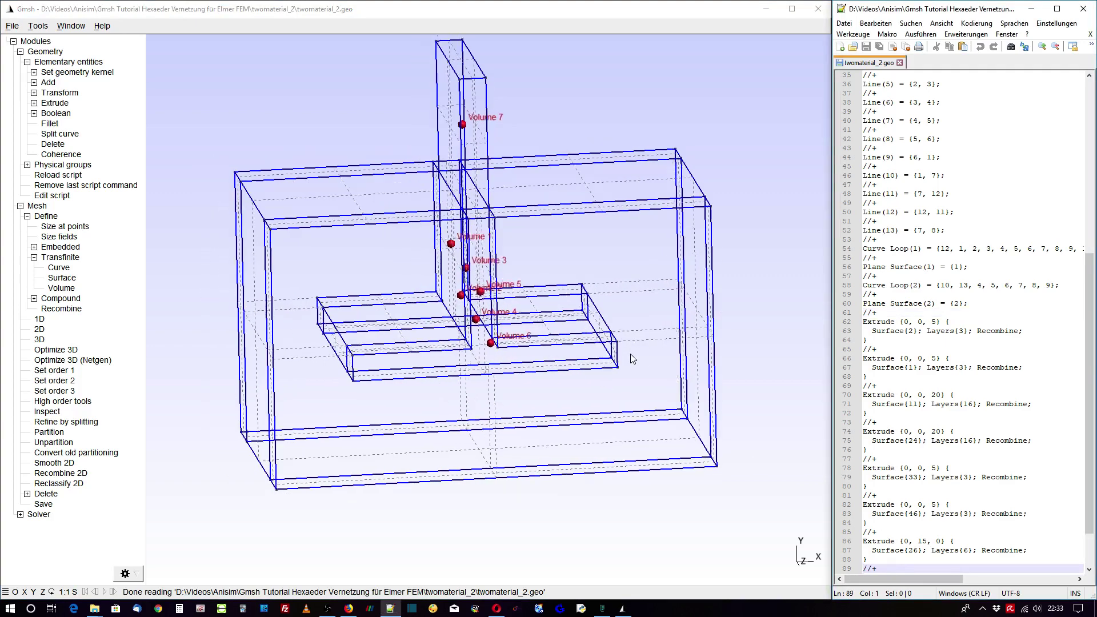
Regenerate the 1D, 2D and 3D meshes and view the refined hex mesh obliquely
{"action": "left_click", "coordinate": [40, 319]}
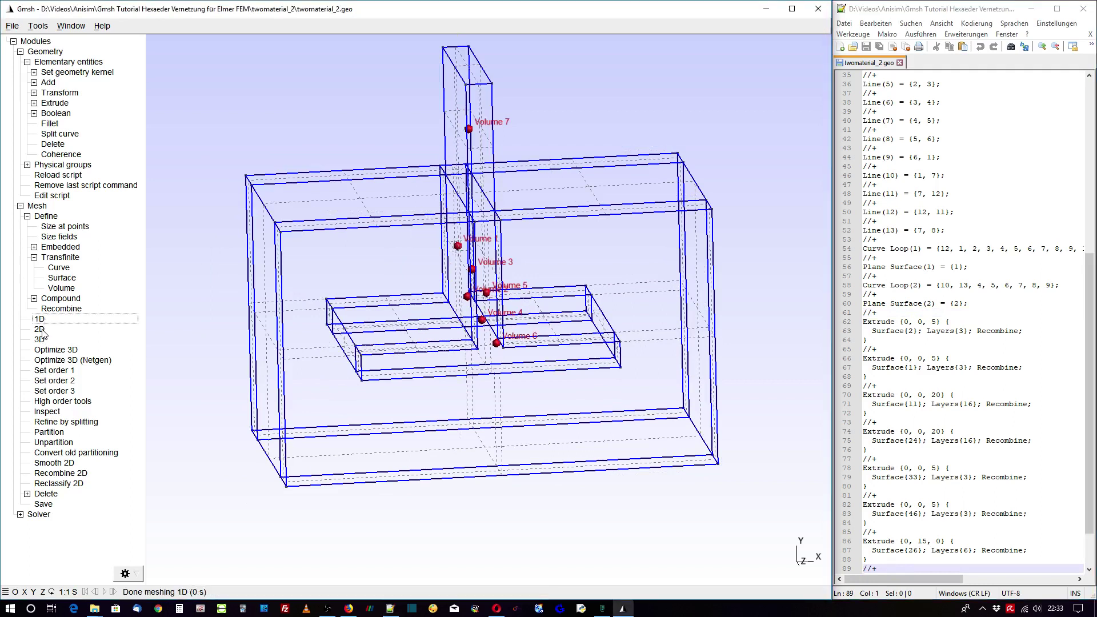
{"action": "left_click", "coordinate": [40, 329]}
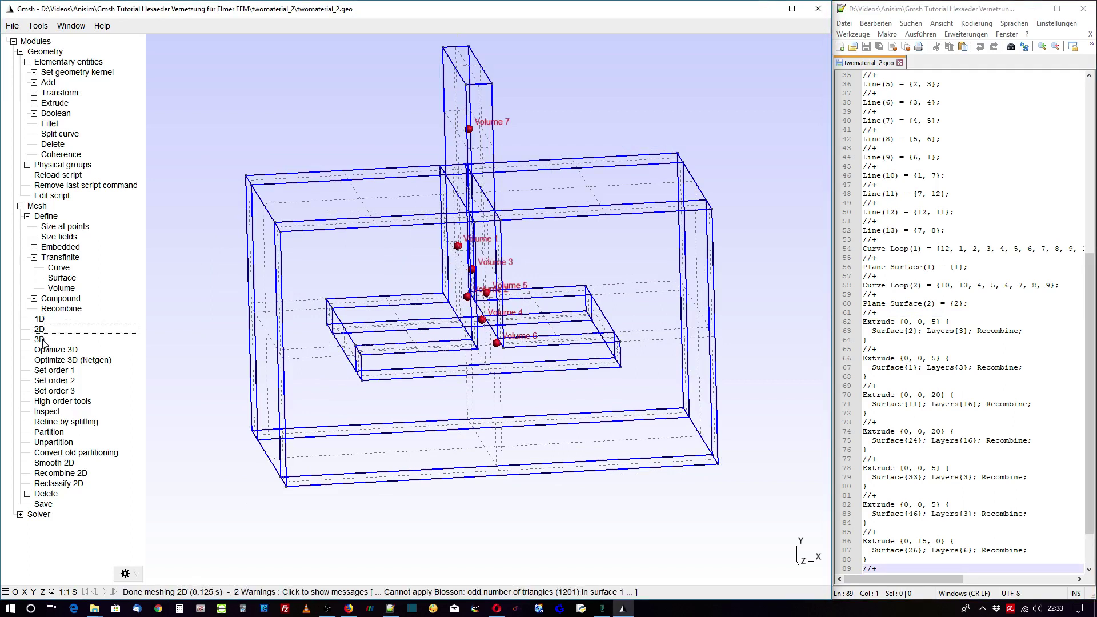
{"action": "left_click", "coordinate": [42, 341]}
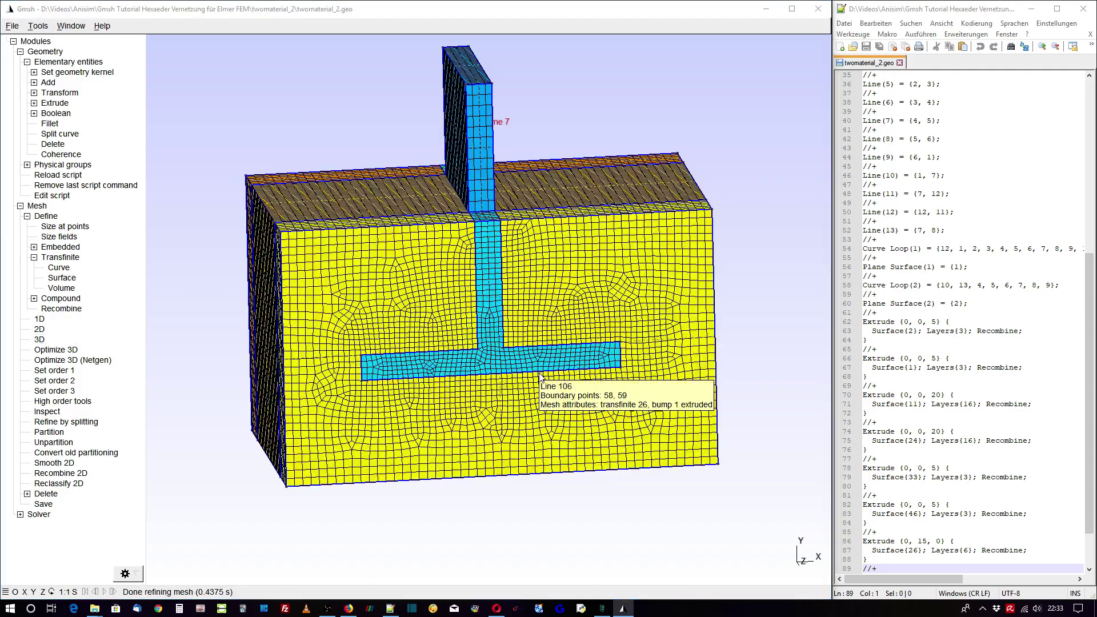
{"action": "mouse_move", "coordinate": [456, 374]}
{"action": "left_mouse_down"}
{"action": "mouse_move", "coordinate": [434, 364]}
{"action": "mouse_move", "coordinate": [479, 380]}
{"action": "mouse_move", "coordinate": [452, 378]}
{"action": "left_mouse_up"}
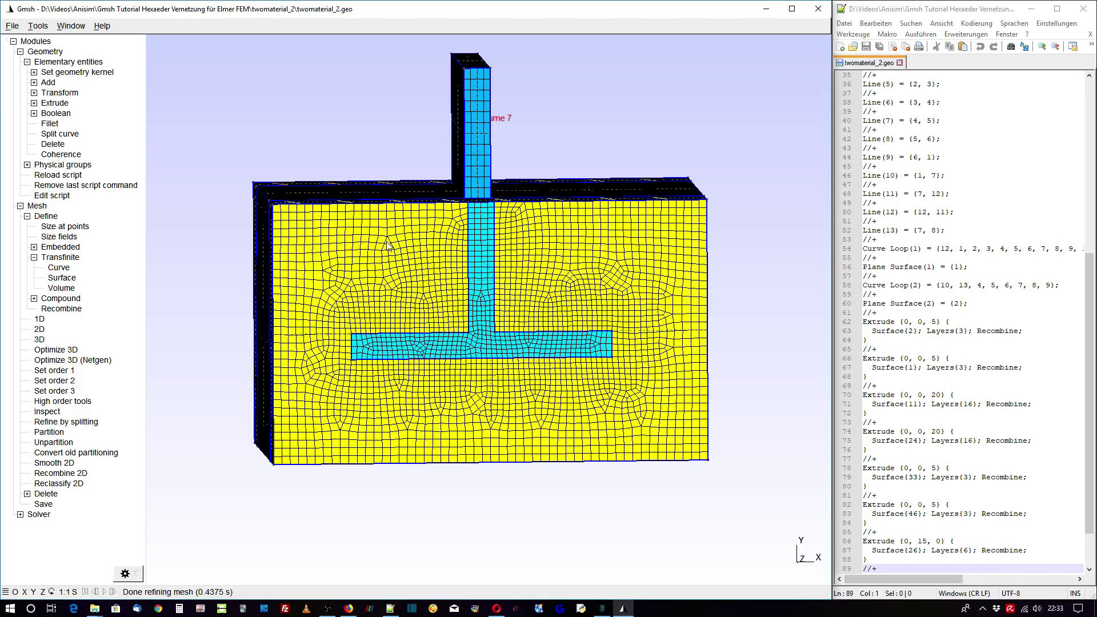
{"action": "mouse_move", "coordinate": [441, 309]}
{"action": "left_mouse_down"}
{"action": "mouse_move", "coordinate": [517, 355]}
{"action": "mouse_move", "coordinate": [498, 341]}
{"action": "left_mouse_up"}
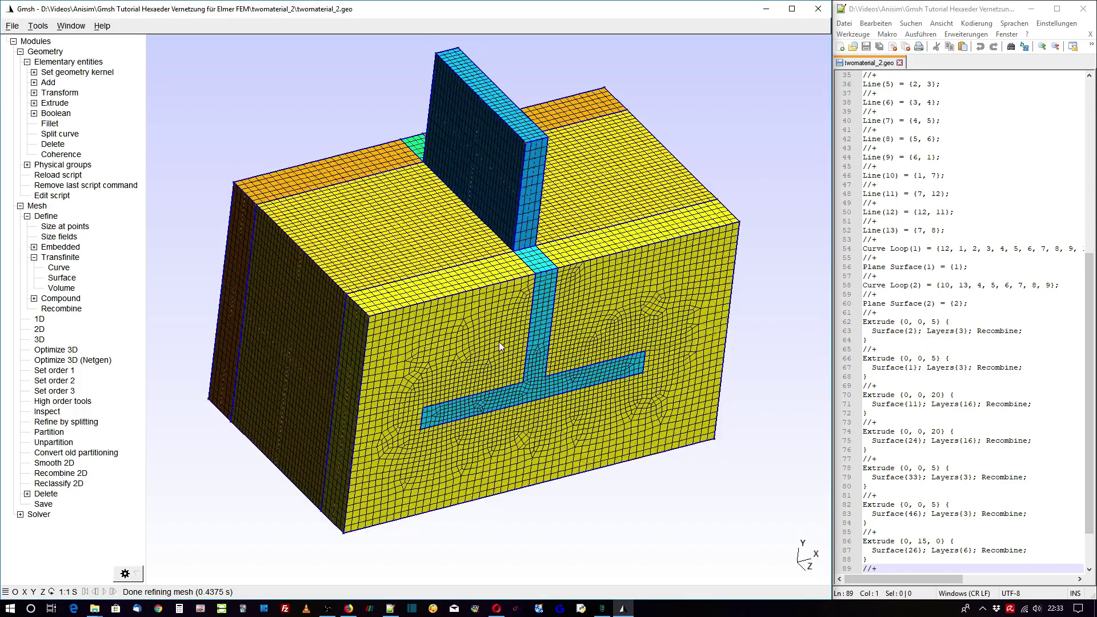
Check the mesh statistics (127200 hexahedra, 0 tetrahedra), then go to the script's end
{"action": "left_click", "coordinate": [38, 28]}
{"action": "left_click", "coordinate": [51, 103]}
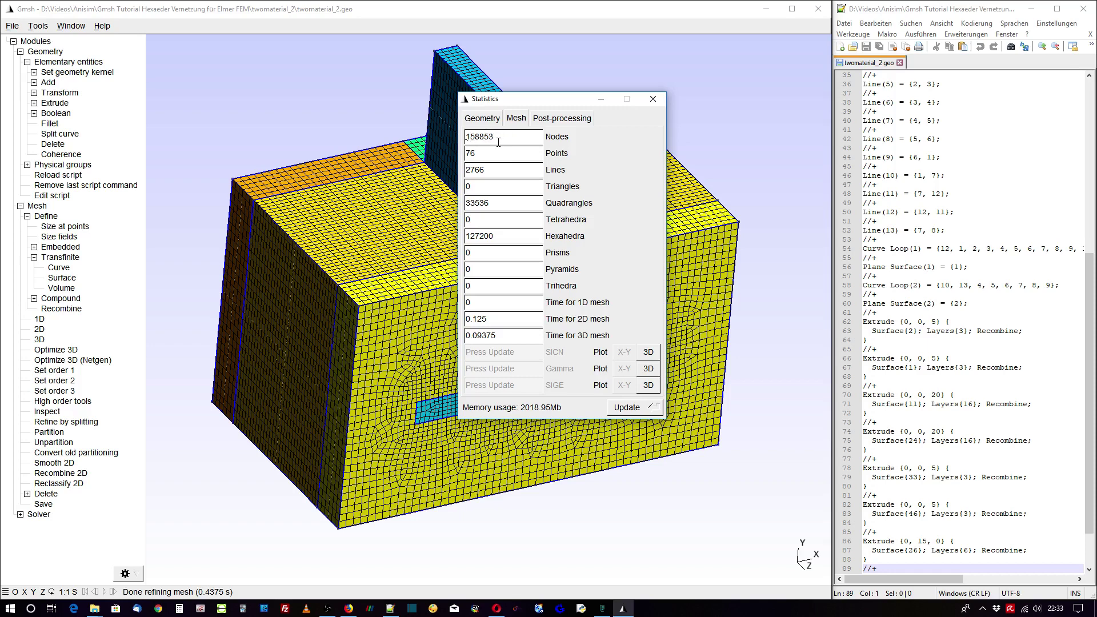
{"action": "left_click", "coordinate": [657, 100]}
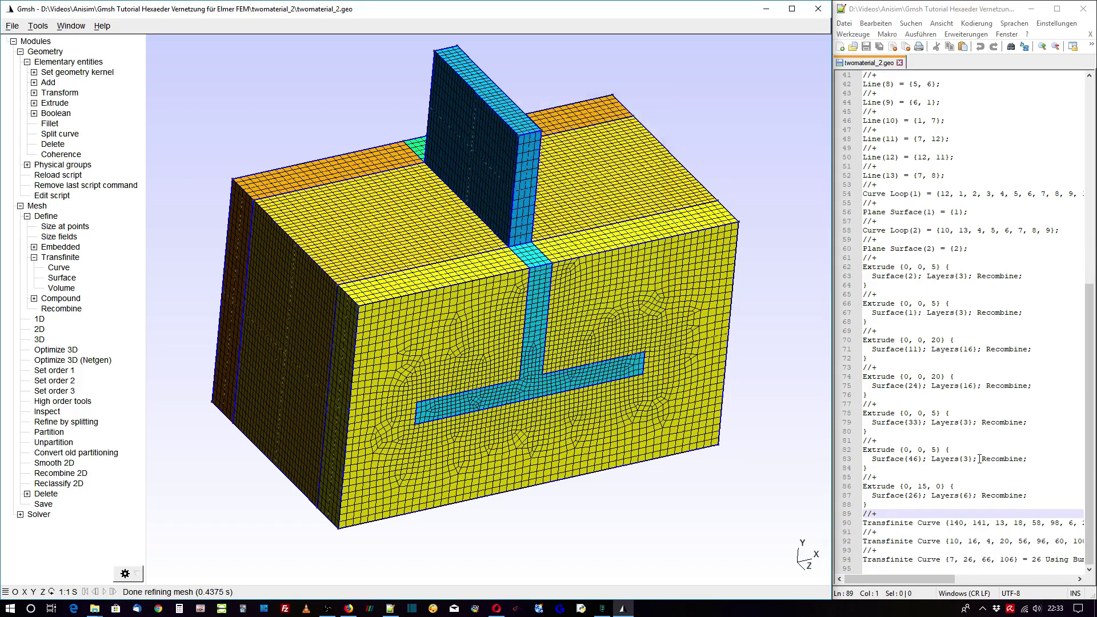
{"action": "left_click", "coordinate": [886, 569]}
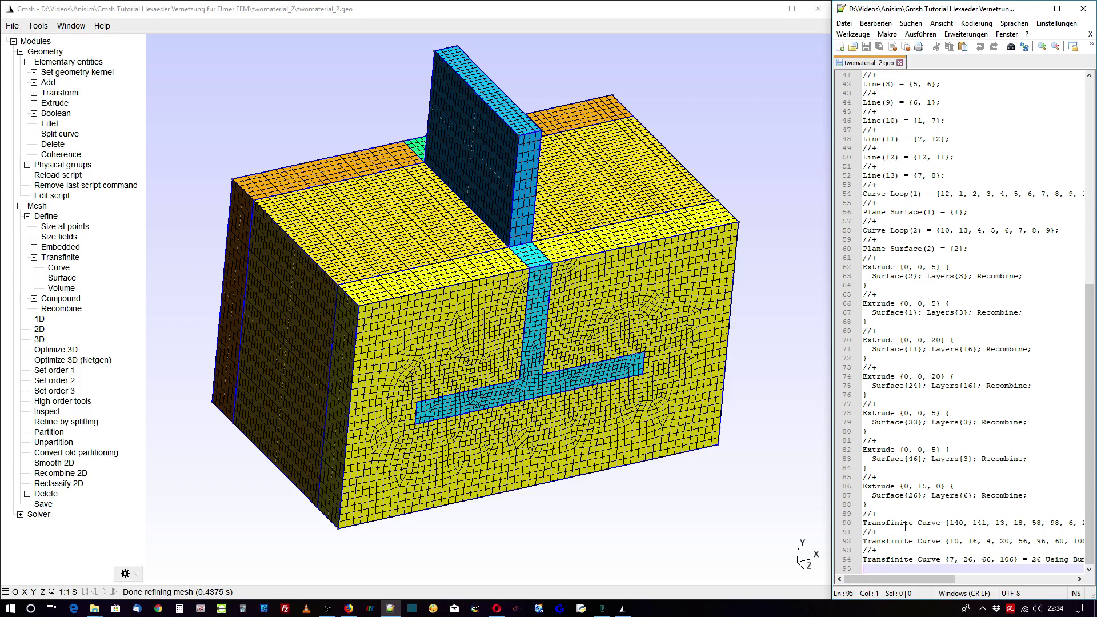
Append the lines 'Mesh 3;' and 'Coherence Mesh;' to the end of twomaterial_2.geo
{"action": "type", "text": "Mesh 3;"}
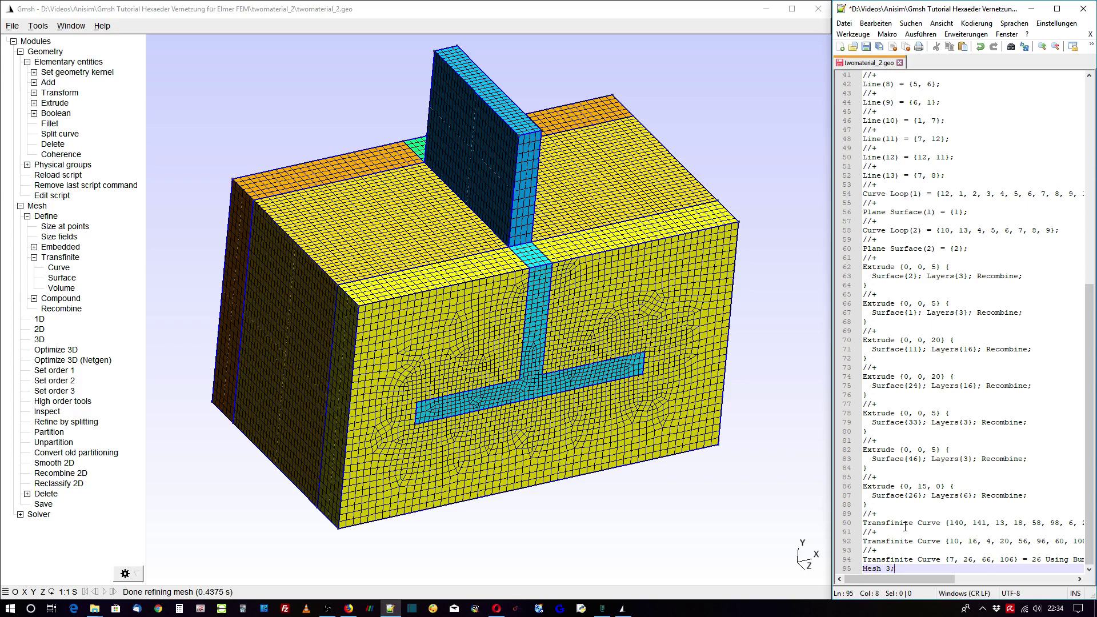
{"action": "key", "text": "Return"}
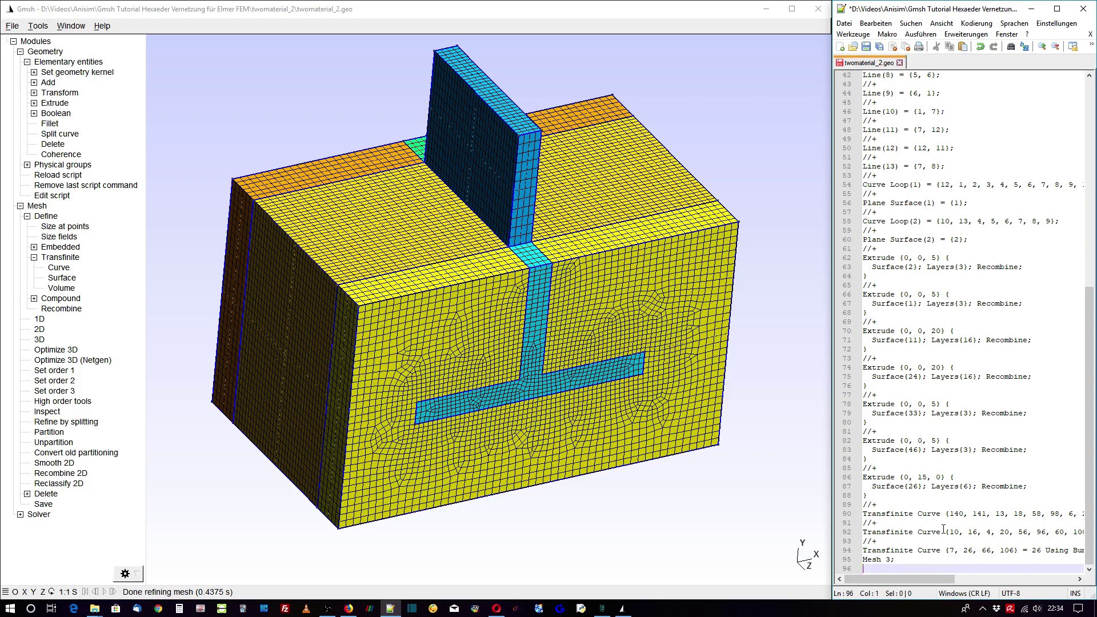
{"action": "type", "text": "Coh"}
{"action": "type", "text": "erence Mesh"}
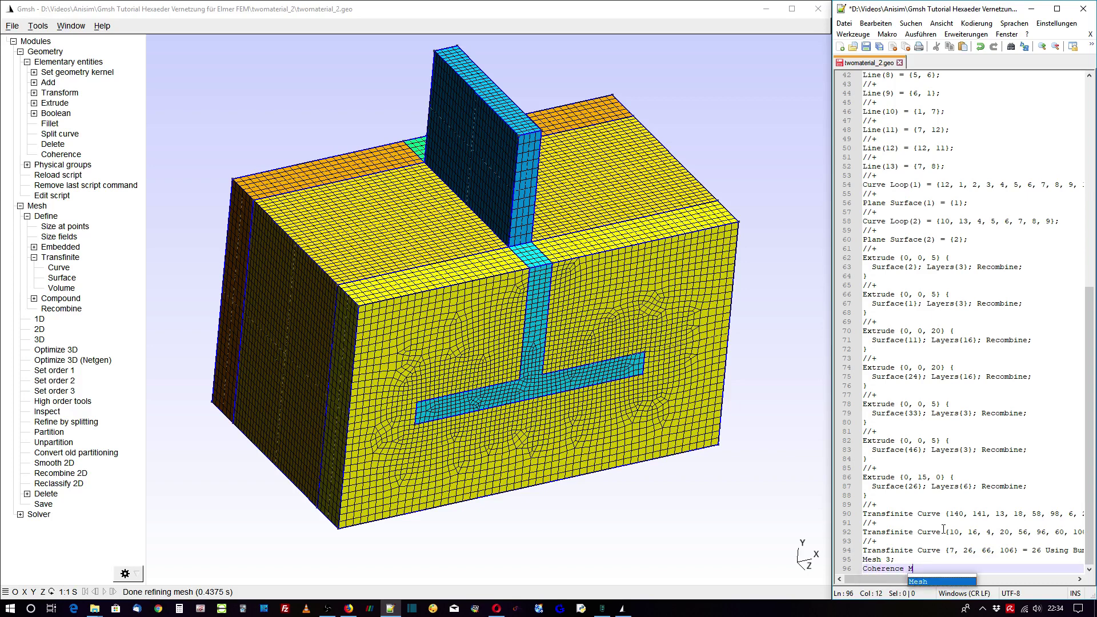
{"action": "type", "text": ";"}
{"action": "key", "text": "Return"}
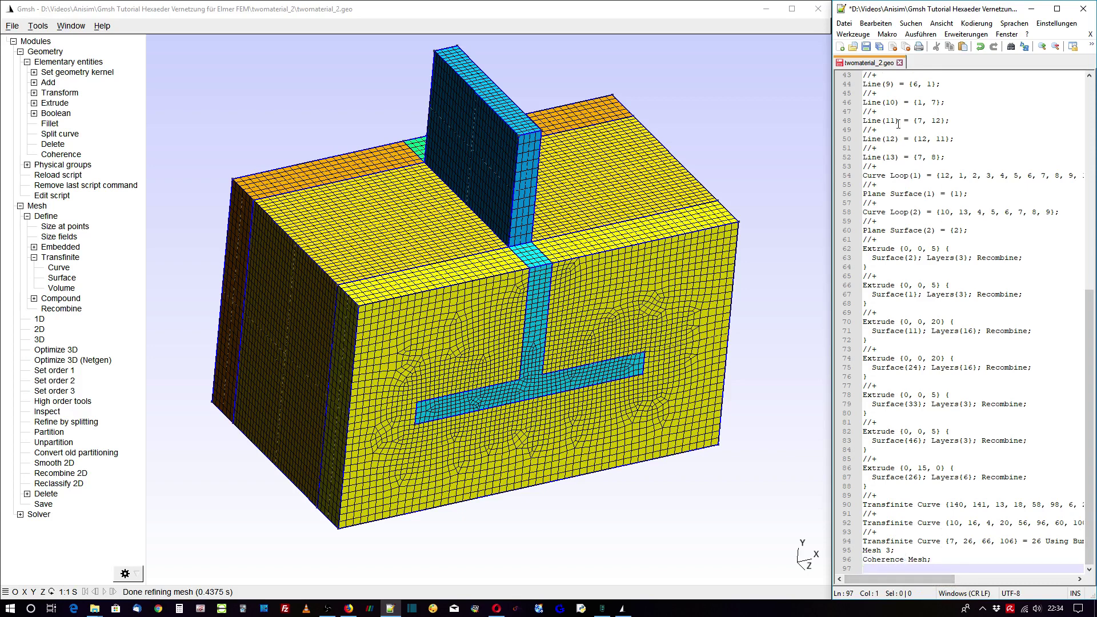
Save twomaterial_2.geo and reload it in Gmsh to remesh, then rotate to a frontal view
{"action": "left_click", "coordinate": [866, 47]}
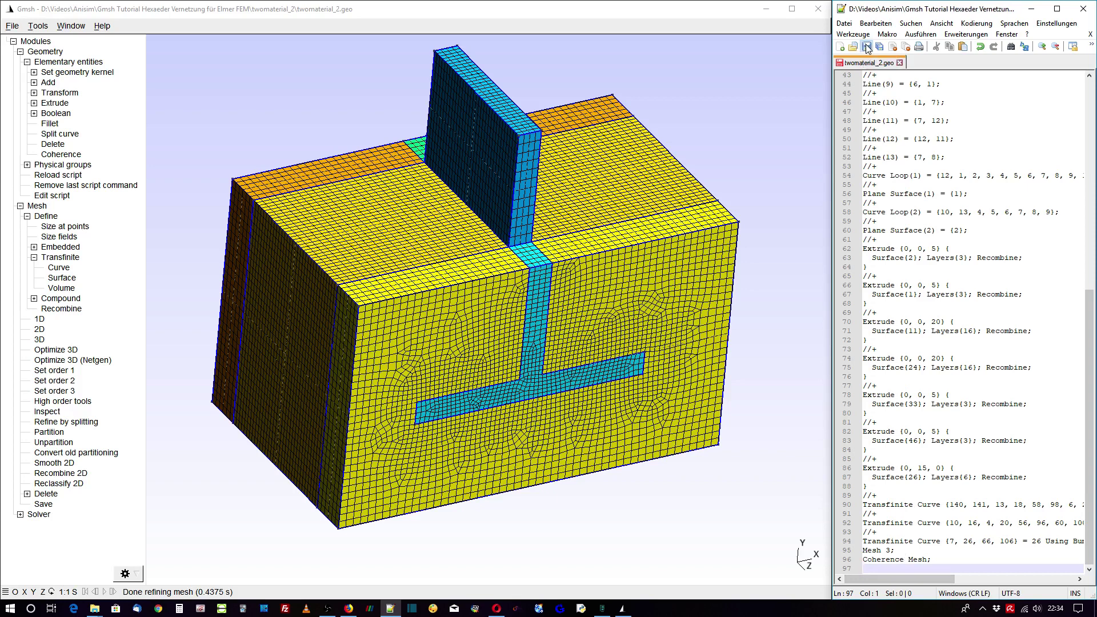
{"action": "left_click", "coordinate": [56, 175]}
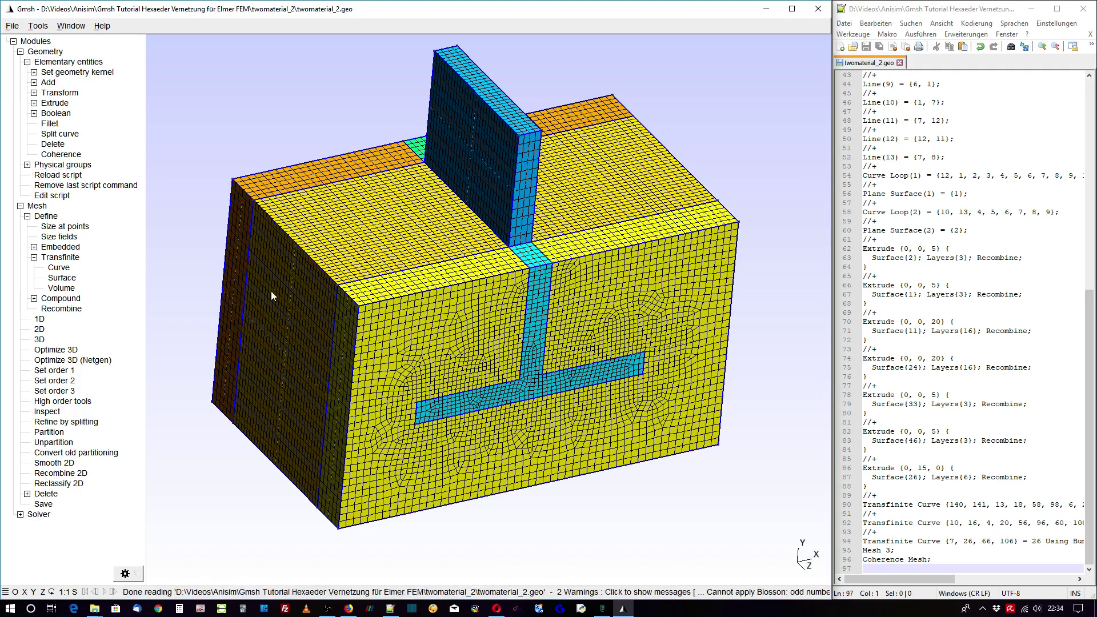
{"action": "left_click_drag", "start_coordinate": [437, 291], "coordinate": [402, 260]}
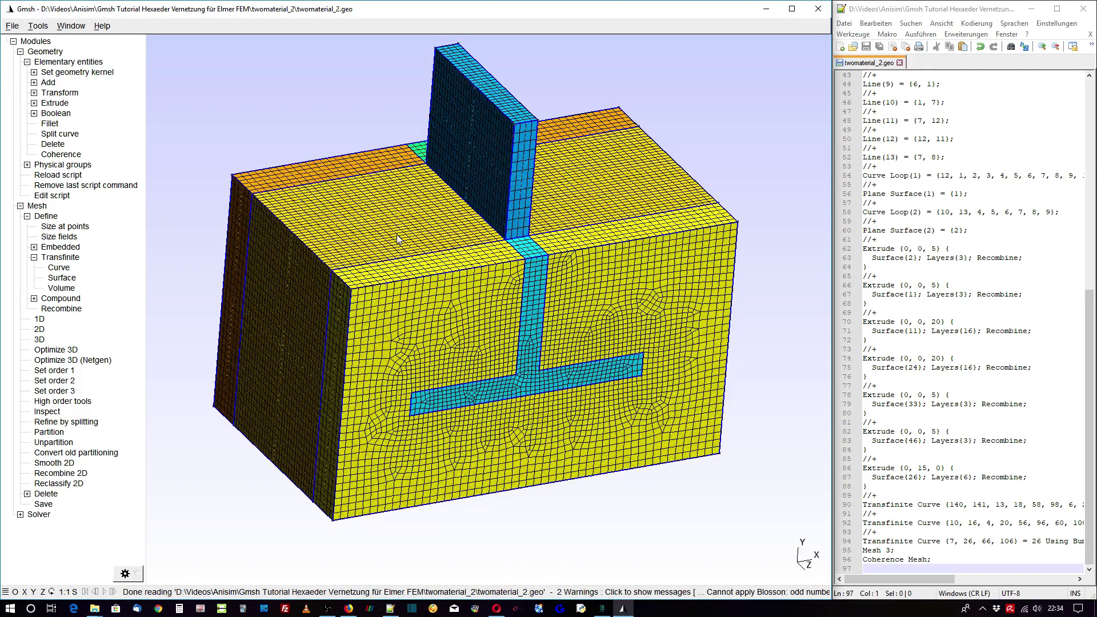
{"action": "left_click", "coordinate": [46, 29]}
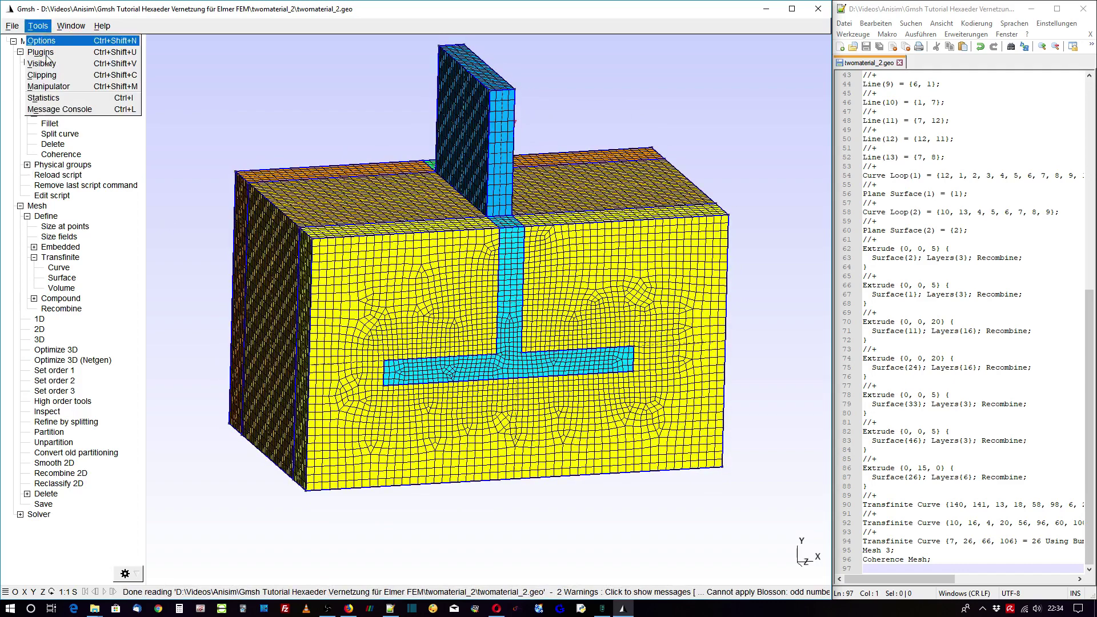
{"action": "left_click", "coordinate": [45, 97]}
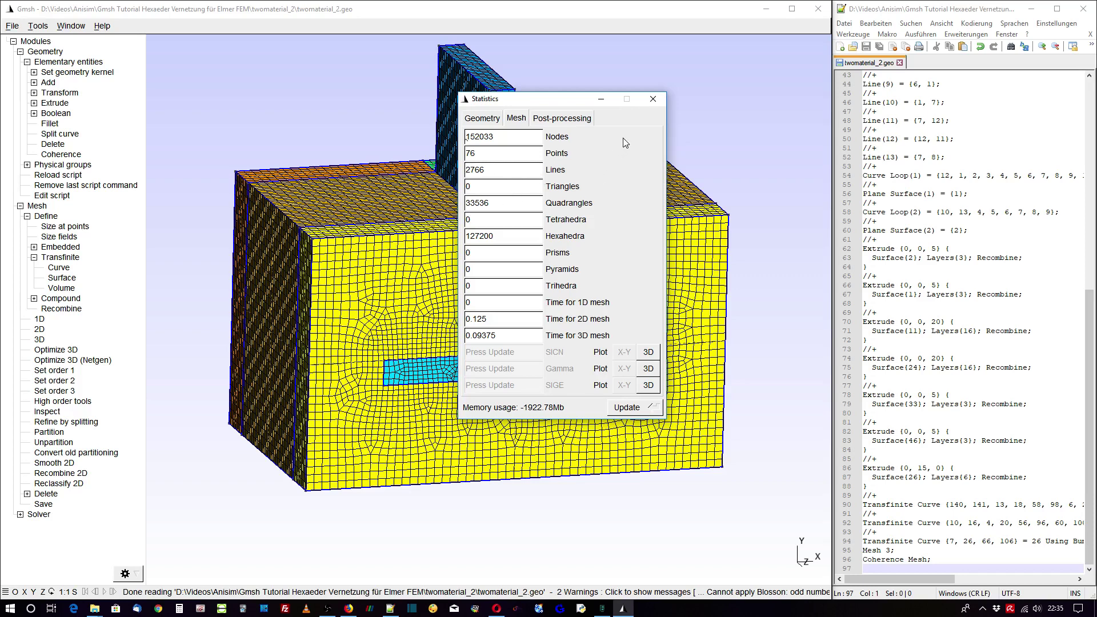
{"action": "left_click", "coordinate": [653, 100]}
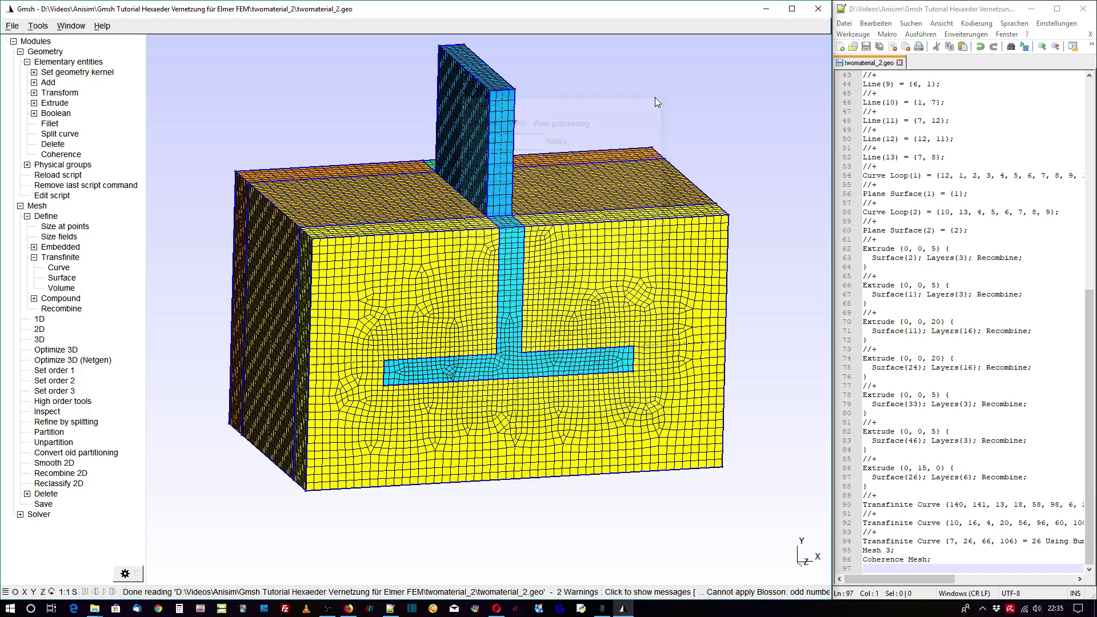
{"action": "left_click_drag", "start_coordinate": [375, 200], "coordinate": [343, 297]}
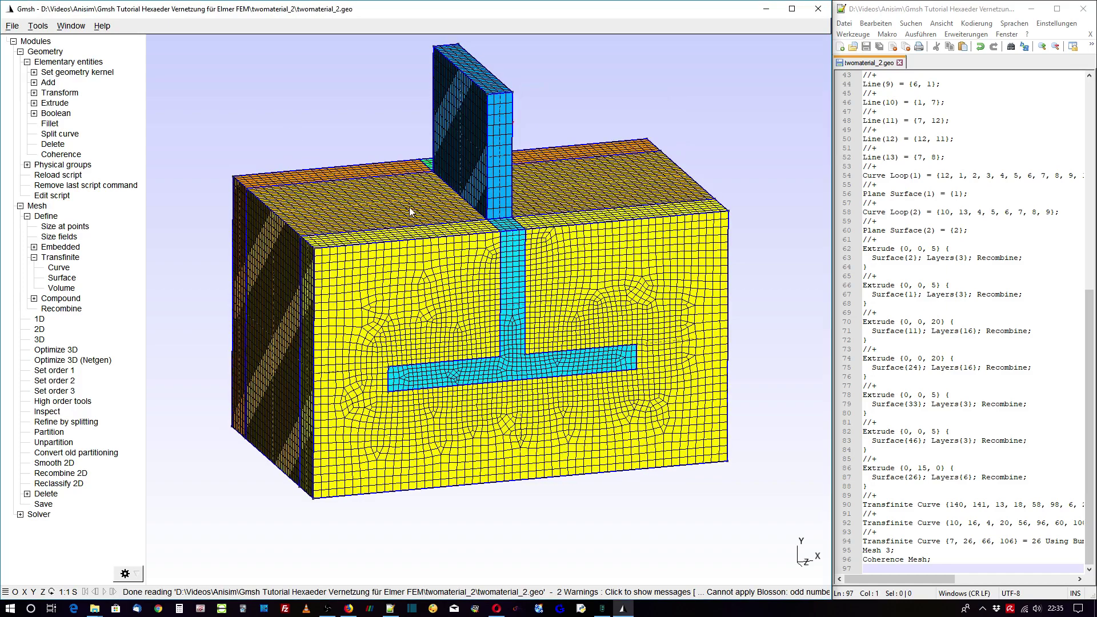
{"action": "left_click", "coordinate": [12, 25]}
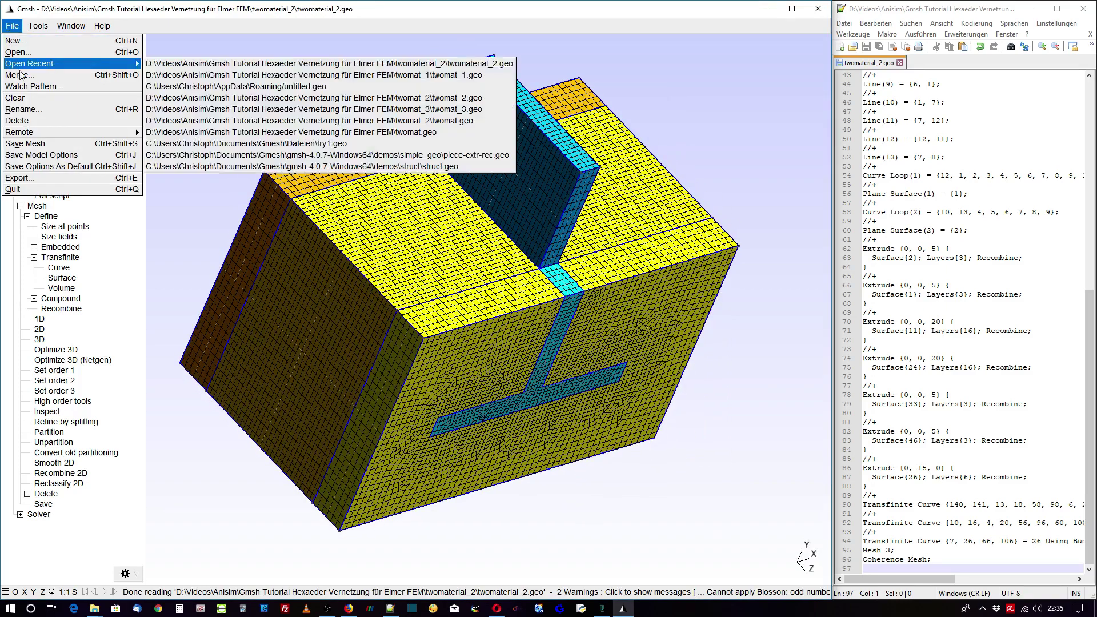
Export the mesh as twomaterial_2.unv with the default UNV options
{"action": "left_click", "coordinate": [17, 177]}
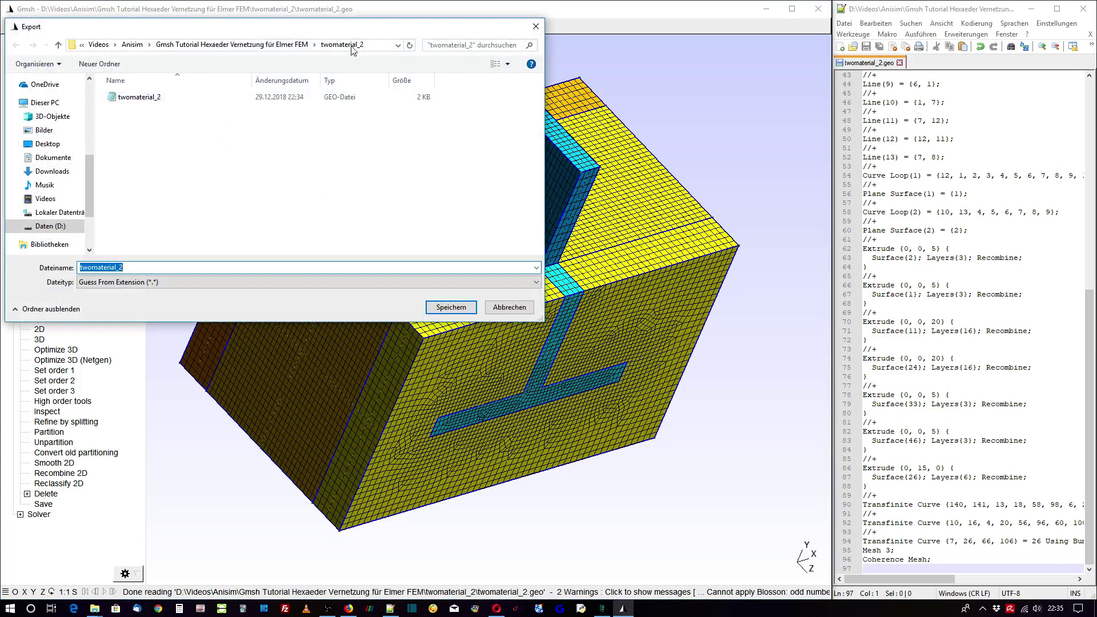
{"action": "left_click", "coordinate": [271, 268]}
{"action": "type", "text": ".u"}
{"action": "type", "text": "nv"}
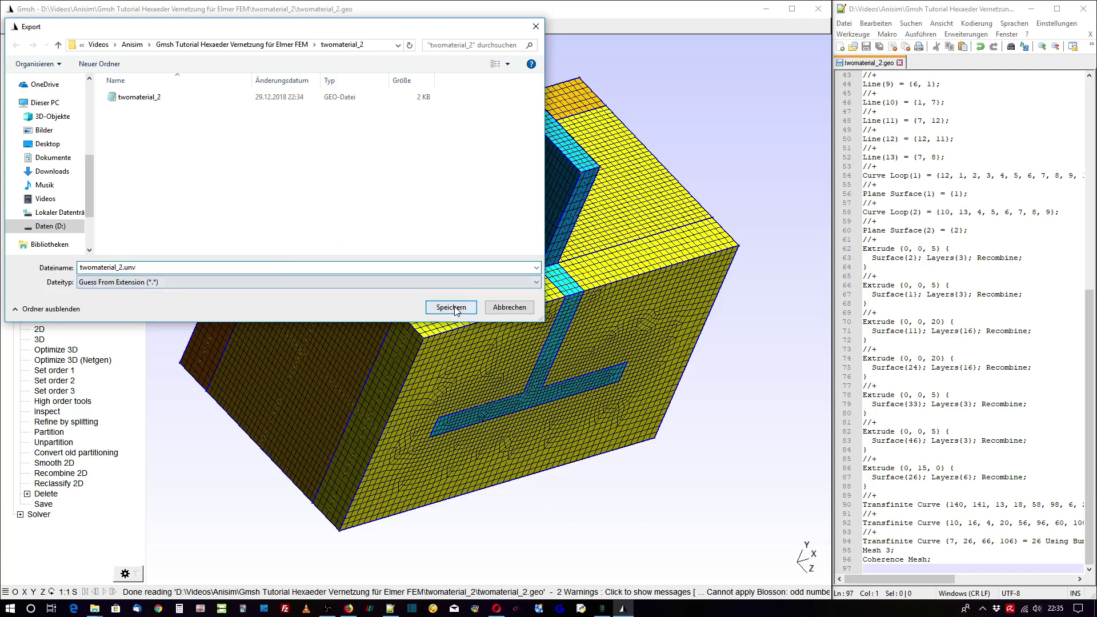
{"action": "left_click", "coordinate": [455, 309]}
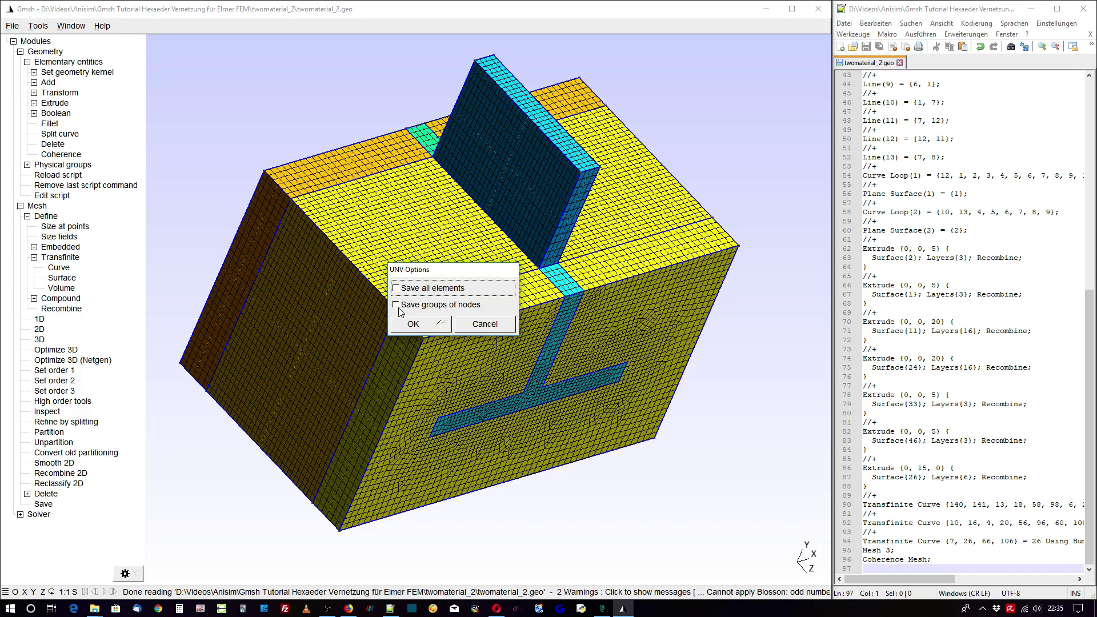
{"action": "left_click", "coordinate": [425, 326]}
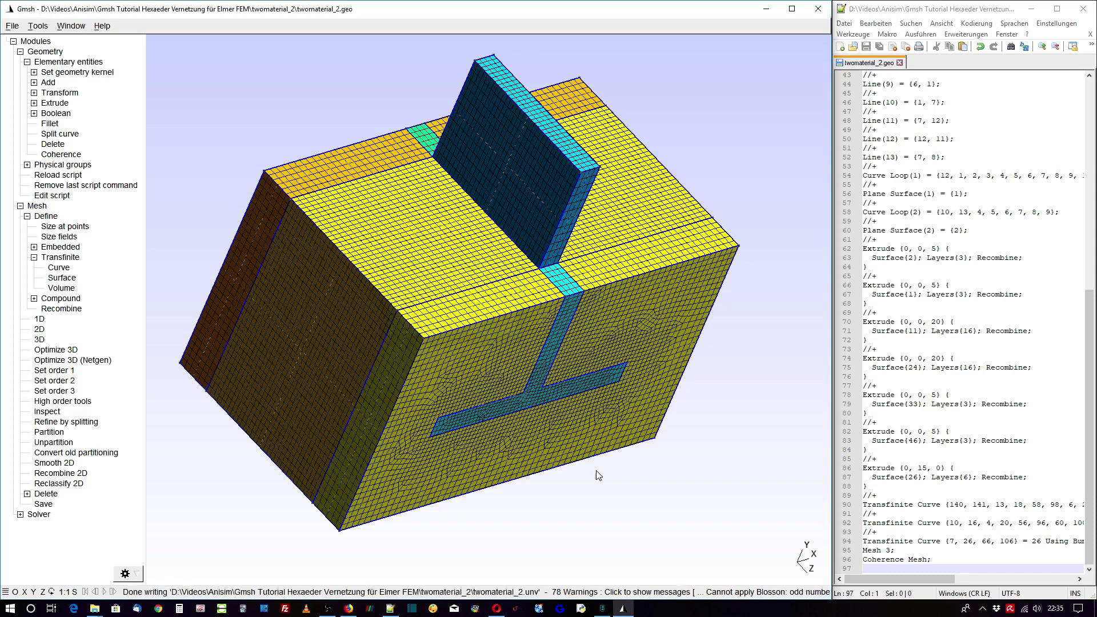
Start a fresh ElmerGUI window and maximize it
{"action": "left_click", "coordinate": [603, 611]}
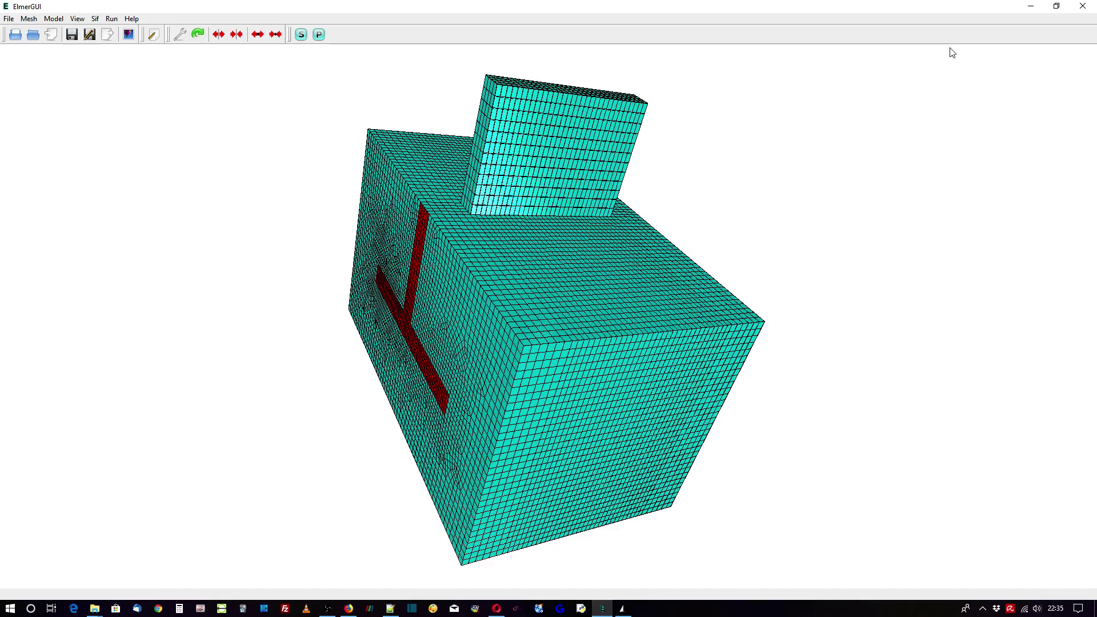
{"action": "left_click", "coordinate": [1084, 8]}
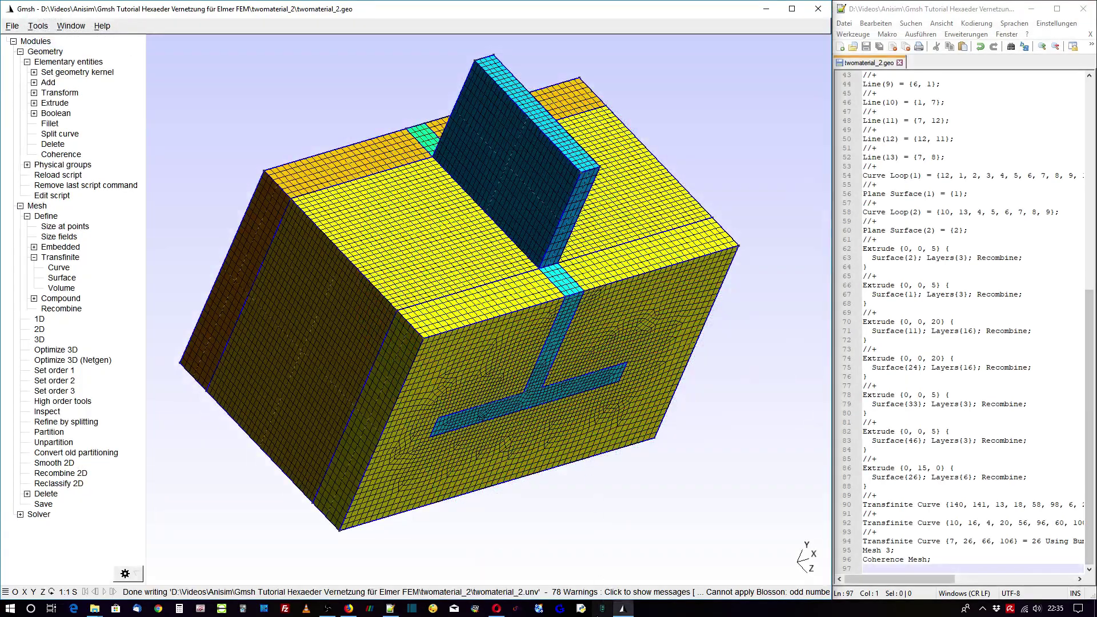
{"action": "left_click", "coordinate": [602, 609]}
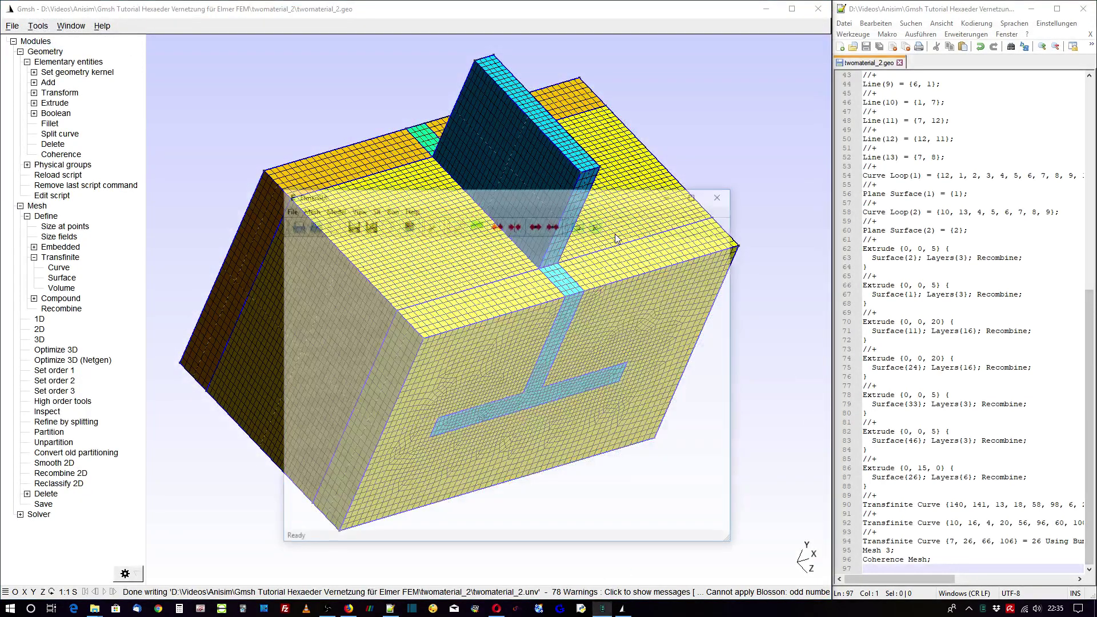
{"action": "left_click", "coordinate": [708, 189]}
Open twomaterial_2.unv from the twomaterial_2 folder as the ElmerGUI geometry input
{"action": "left_click", "coordinate": [15, 34]}
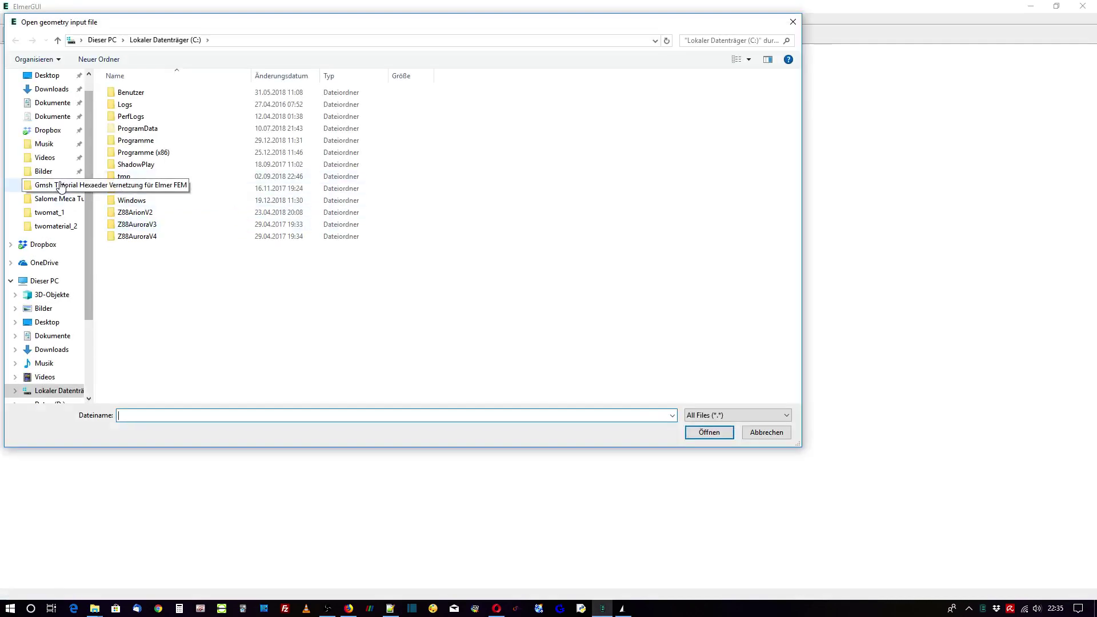
{"action": "left_click", "coordinate": [57, 184]}
{"action": "left_click", "coordinate": [144, 110]}
{"action": "double_click", "coordinate": [144, 110]}
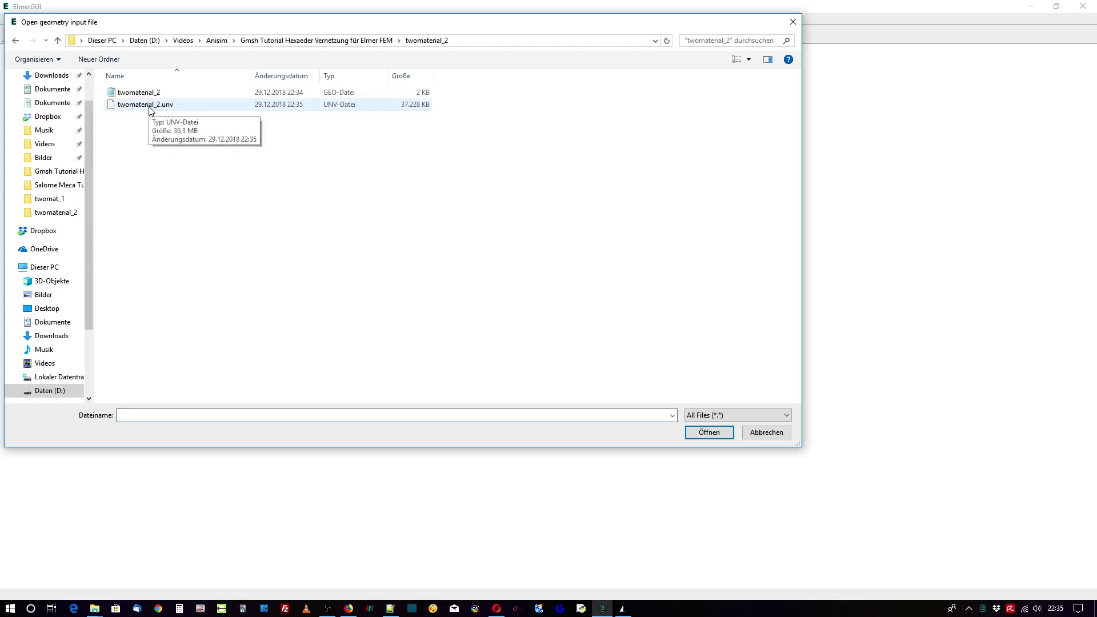
{"action": "left_click", "coordinate": [150, 110]}
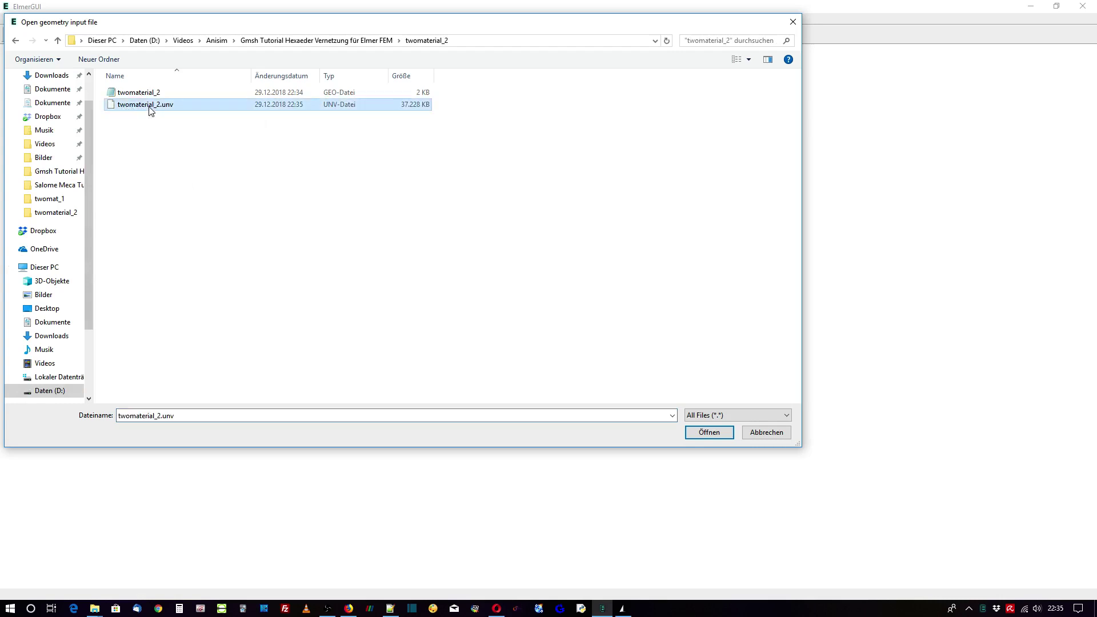
{"action": "left_click", "coordinate": [709, 433]}
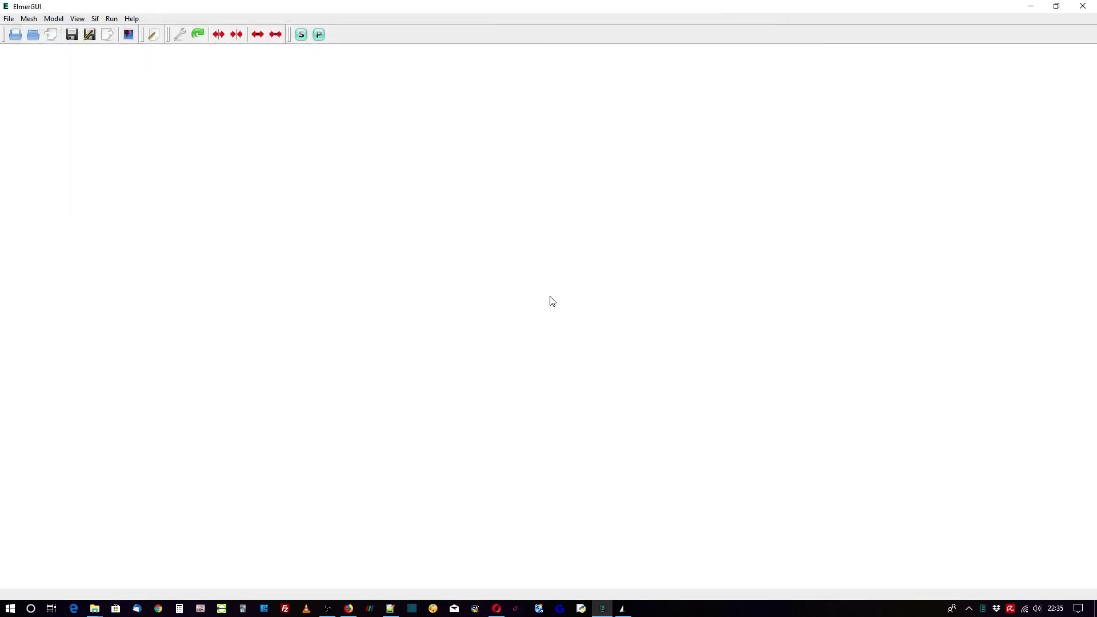
Orbit, zoom and pan the box-with-plate hexahedral mesh into an oblique 3D view
{"action": "mouse_move", "coordinate": [526, 305]}
{"action": "left_mouse_down"}
{"action": "mouse_move", "coordinate": [522, 369]}
{"action": "mouse_move", "coordinate": [448, 411]}
{"action": "mouse_move", "coordinate": [554, 400]}
{"action": "left_mouse_up"}
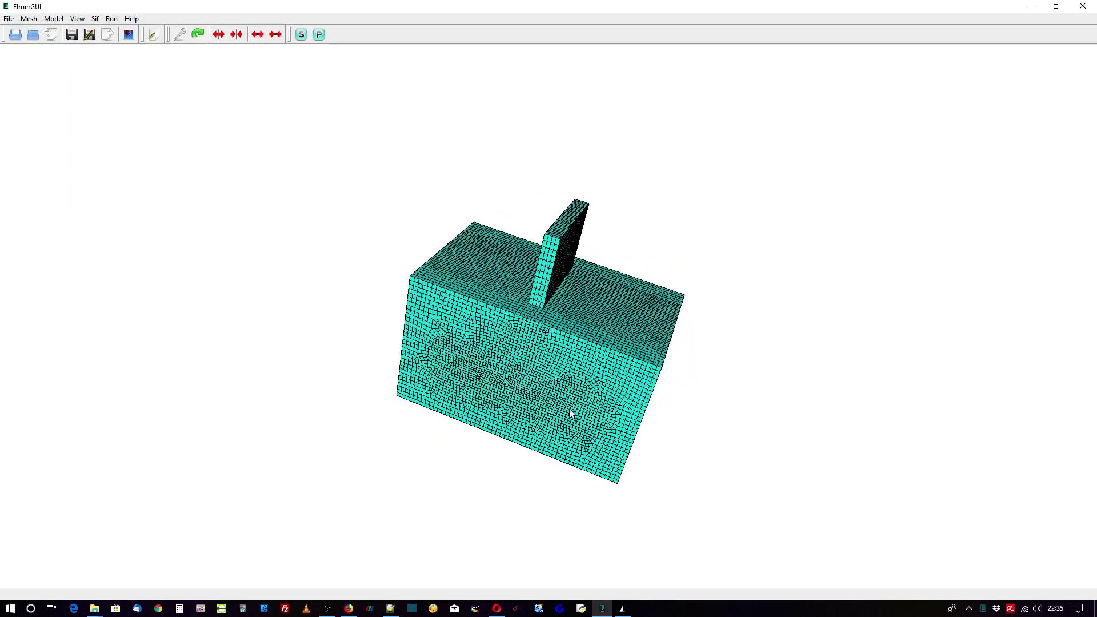
{"action": "scroll", "coordinate": [554, 400], "scroll_direction": "up", "scroll_amount": 3}
{"action": "scroll", "coordinate": [554, 397], "scroll_direction": "down", "scroll_amount": 2}
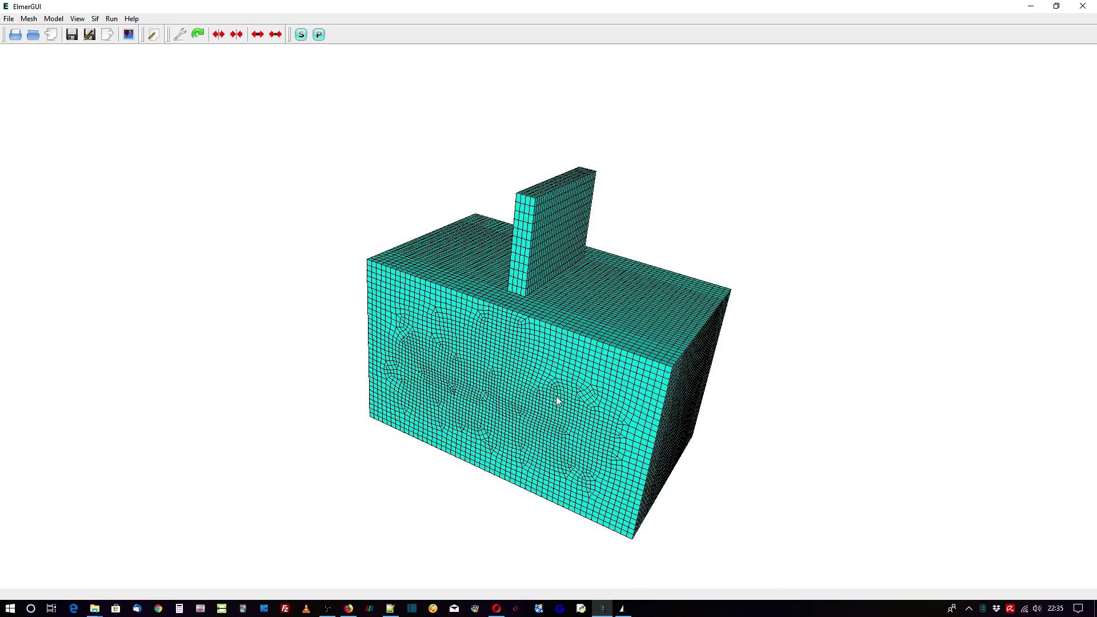
{"action": "right_click_drag", "start_coordinate": [557, 396], "coordinate": [485, 348]}
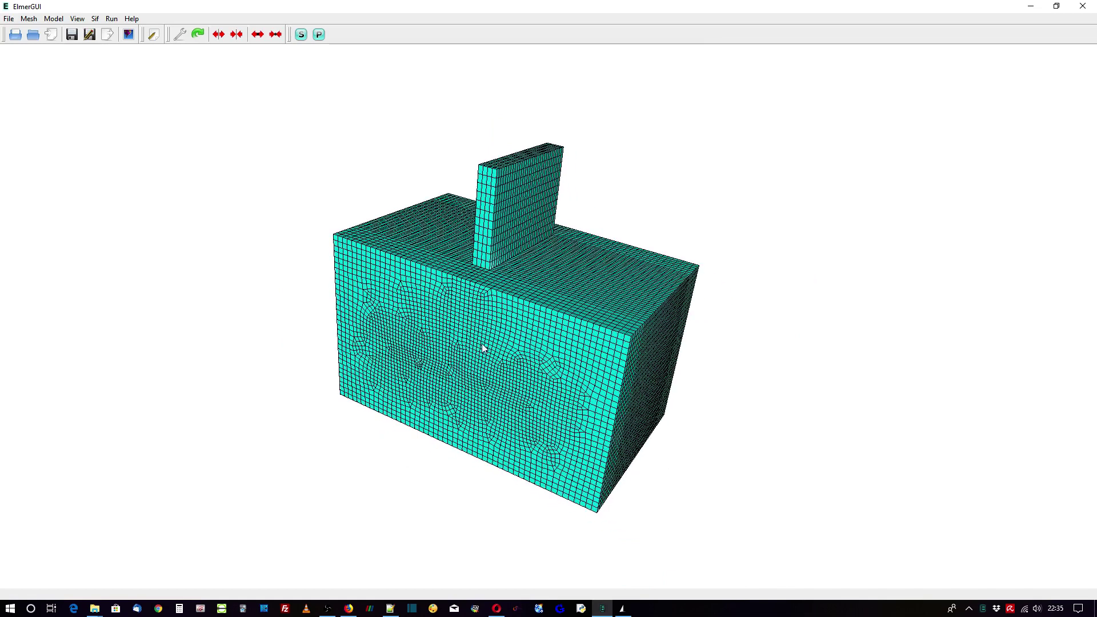
{"action": "left_click", "coordinate": [54, 19]}
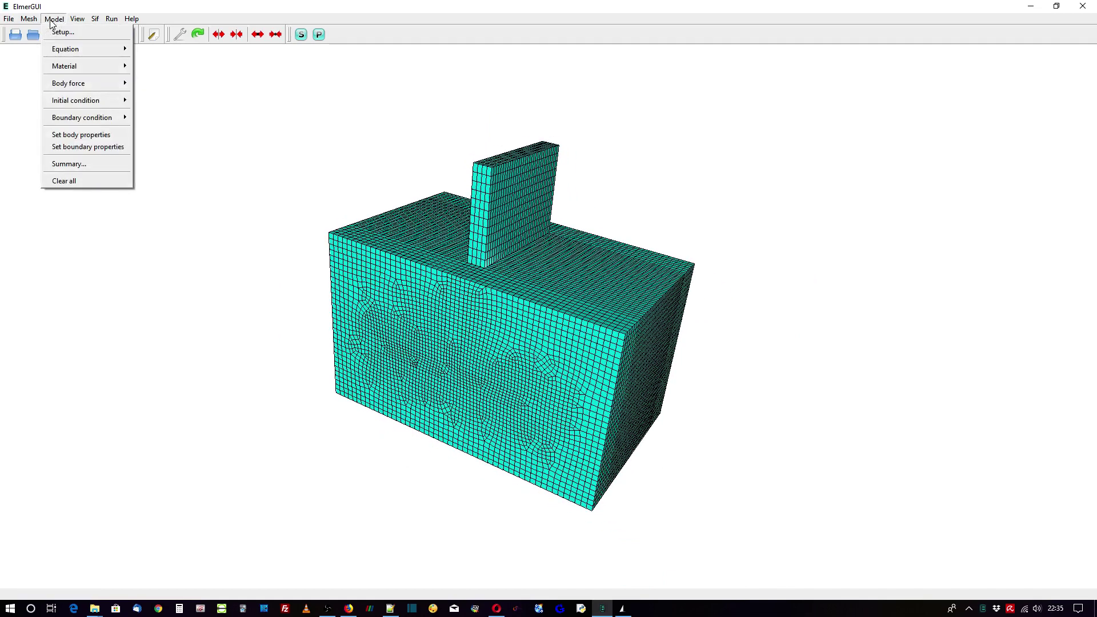
{"action": "left_click", "coordinate": [68, 164]}
{"action": "scroll", "coordinate": [585, 289], "scroll_direction": "up", "scroll_amount": 5}
{"action": "scroll", "coordinate": [582, 287], "scroll_direction": "up", "scroll_amount": 10}
{"action": "scroll", "coordinate": [583, 286], "scroll_direction": "up", "scroll_amount": 6}
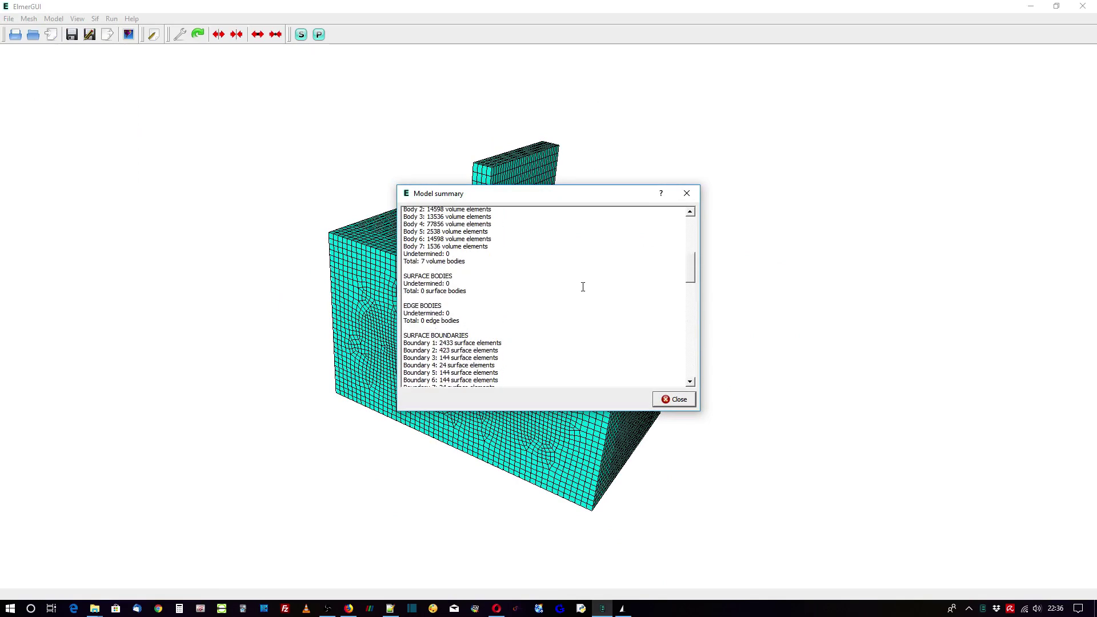
{"action": "scroll", "coordinate": [583, 287], "scroll_direction": "up", "scroll_amount": 5}
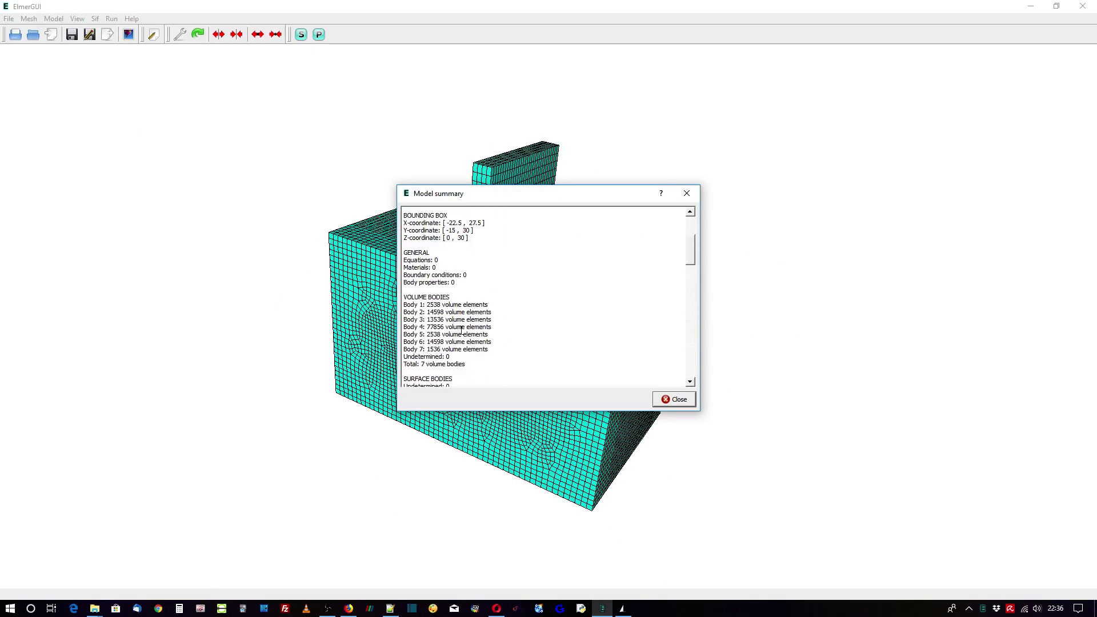
{"action": "scroll", "coordinate": [462, 331], "scroll_direction": "up", "scroll_amount": 5}
{"action": "scroll", "coordinate": [461, 330], "scroll_direction": "down", "scroll_amount": 2}
{"action": "scroll", "coordinate": [461, 331], "scroll_direction": "down", "scroll_amount": 2}
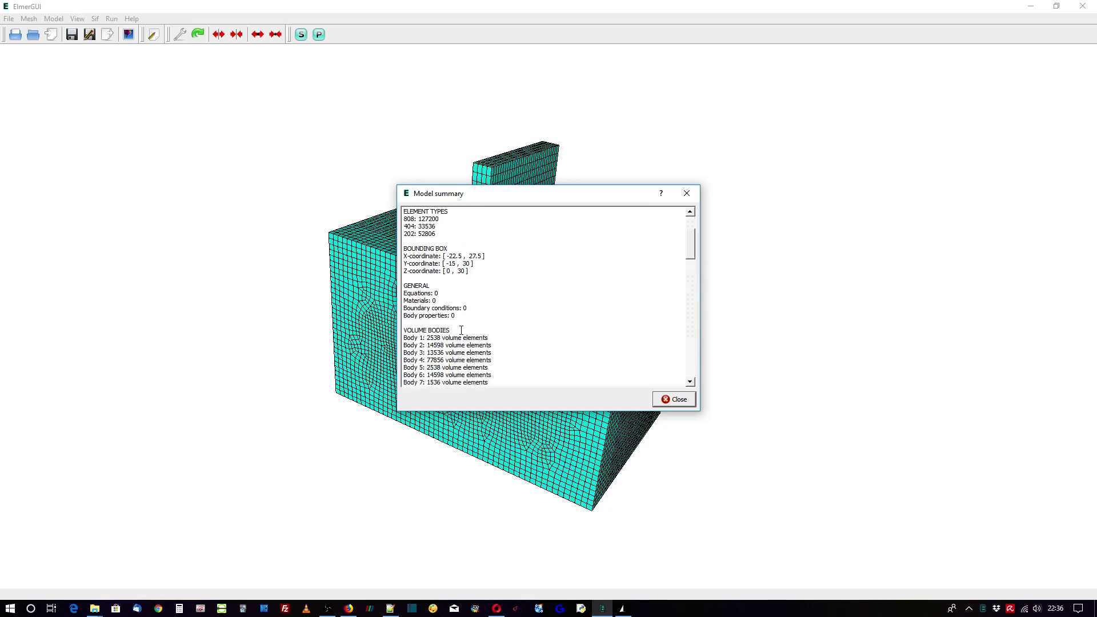
{"action": "scroll", "coordinate": [461, 330], "scroll_direction": "up", "scroll_amount": 3}
{"action": "scroll", "coordinate": [462, 330], "scroll_direction": "down", "scroll_amount": 3}
{"action": "scroll", "coordinate": [563, 290], "scroll_direction": "up", "scroll_amount": 2}
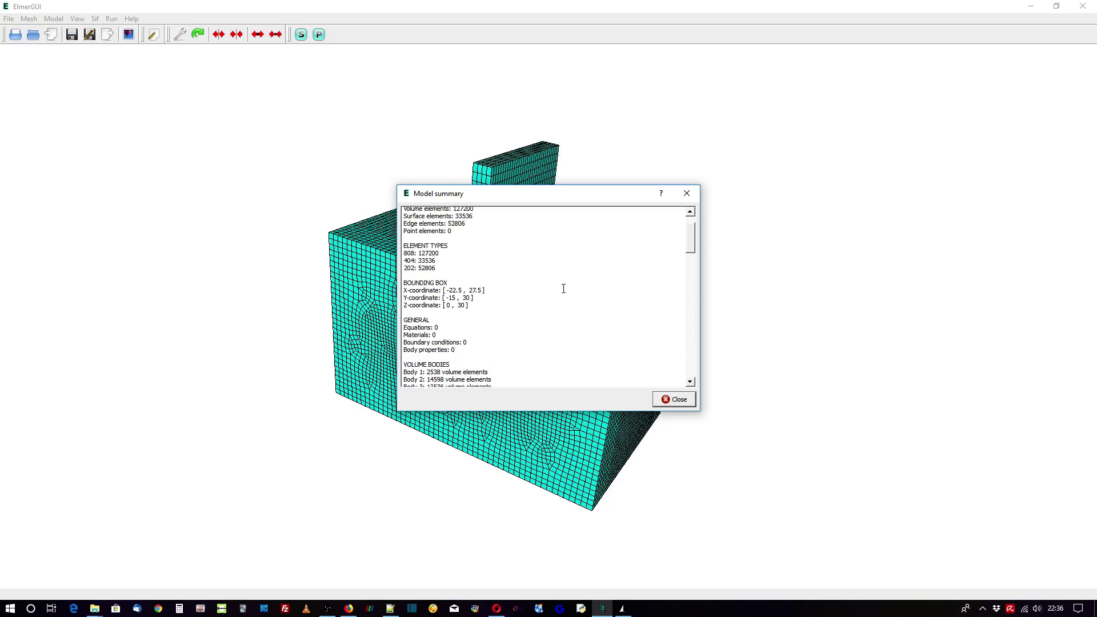
{"action": "scroll", "coordinate": [563, 288], "scroll_direction": "up", "scroll_amount": 1}
{"action": "scroll", "coordinate": [563, 289], "scroll_direction": "down", "scroll_amount": 2}
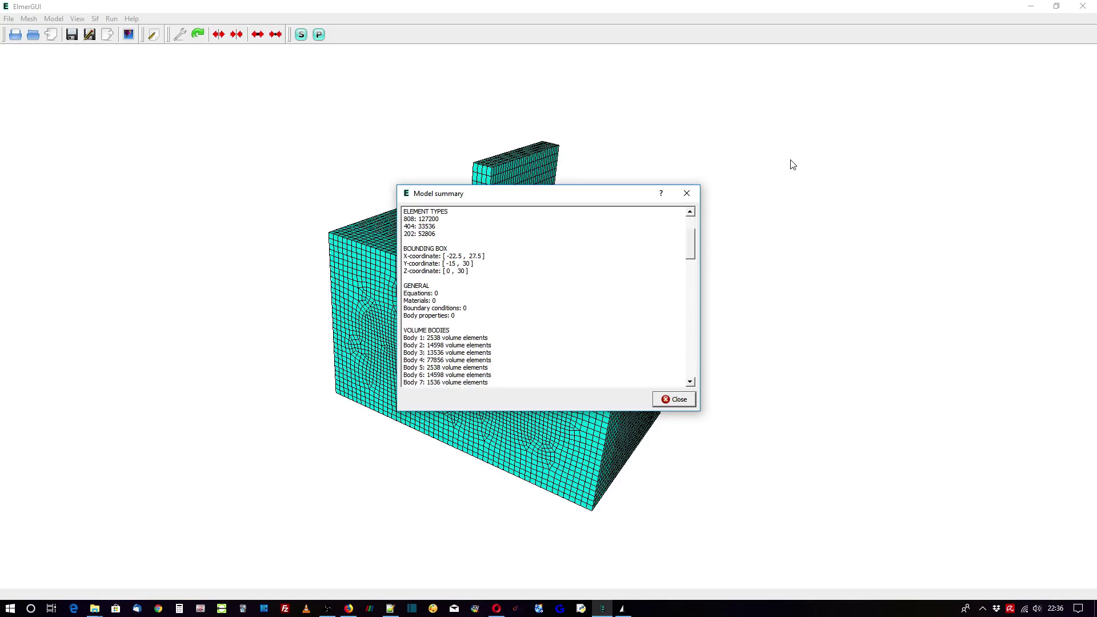
{"action": "left_click", "coordinate": [681, 398]}
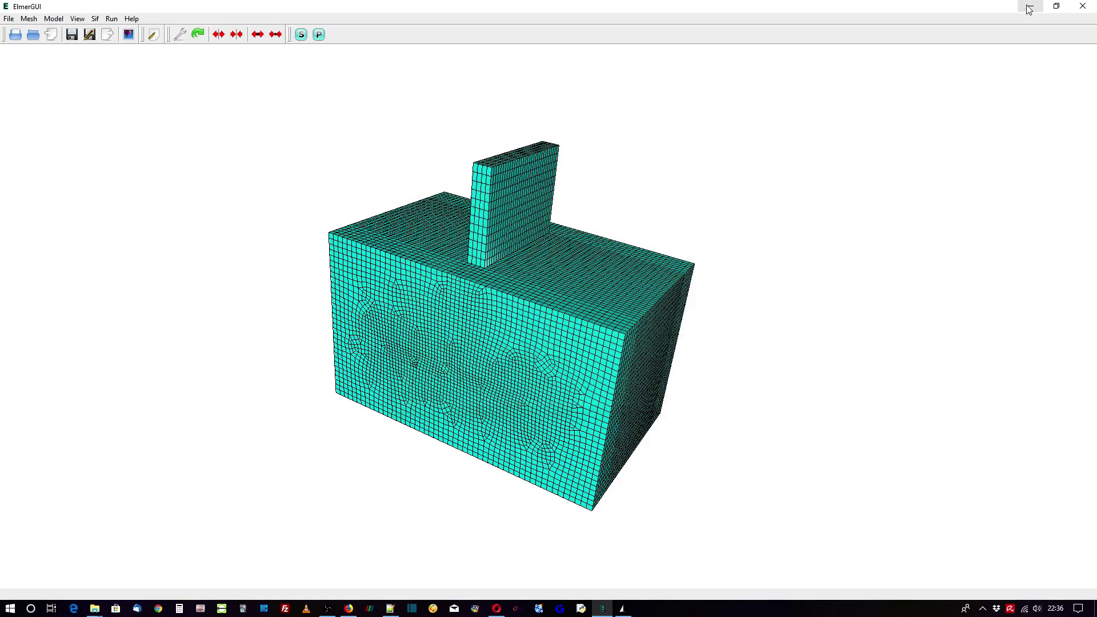
Minimize ElmerGUI and rotate the Gmsh mesh so the T-shaped inlay faces front
{"action": "left_click", "coordinate": [1029, 8]}
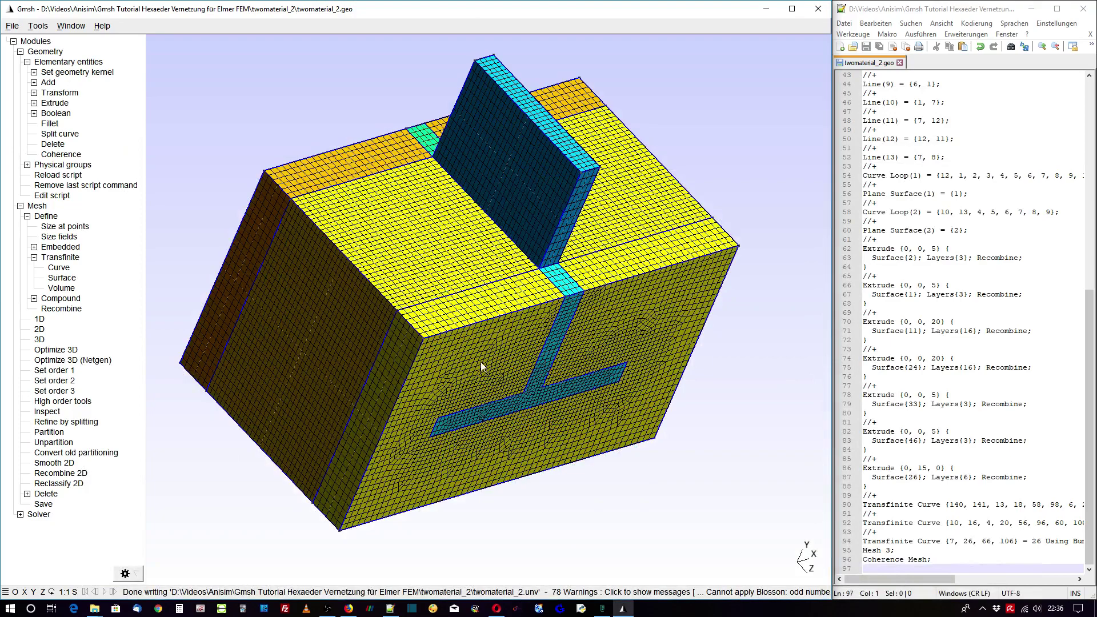
{"action": "left_click_drag", "start_coordinate": [481, 361], "coordinate": [438, 314]}
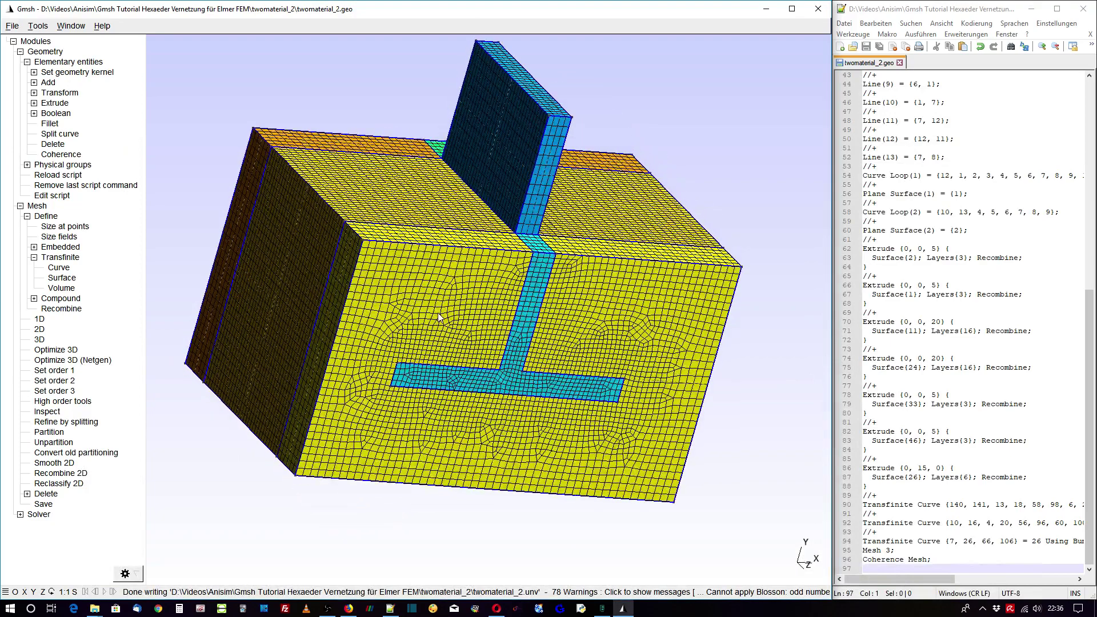